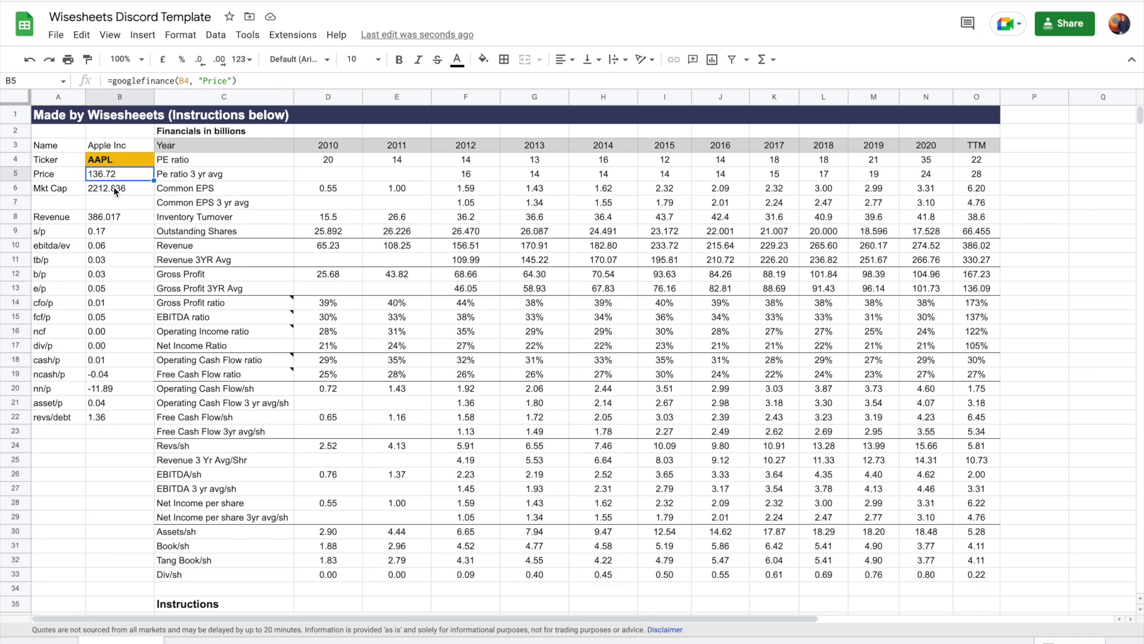
pyautogui.click(117, 195)
pyautogui.click(328, 161)
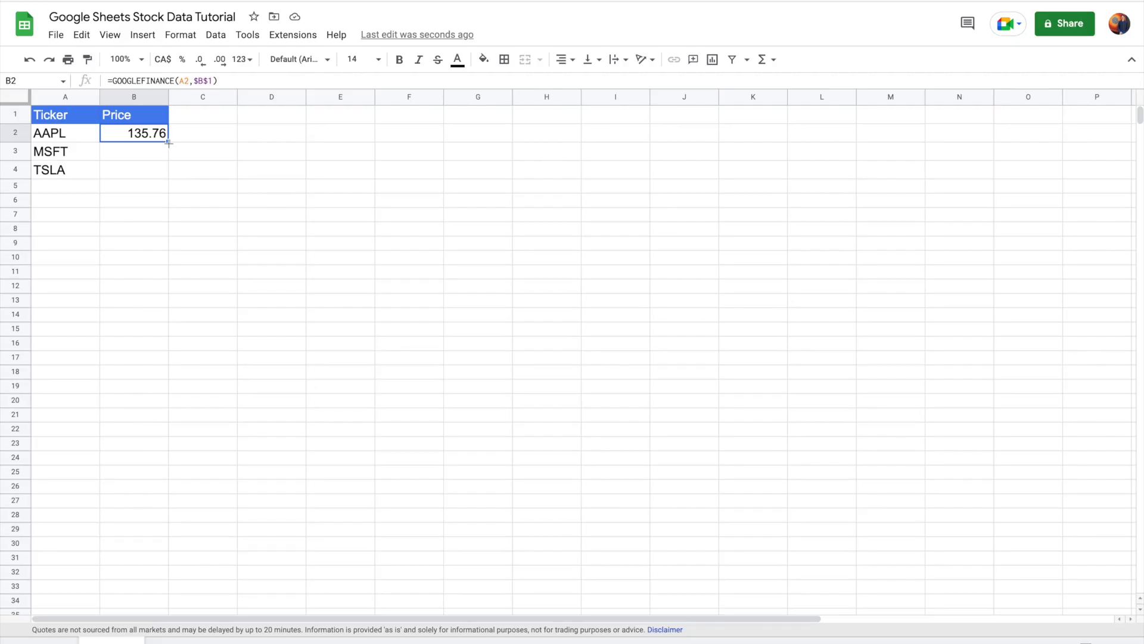
# Step: Copy the GOOGLEFINANCE price formula from B2 down to the MSFT and TSLA rows and select the filled cells
pyautogui.doubleClick(169, 143)
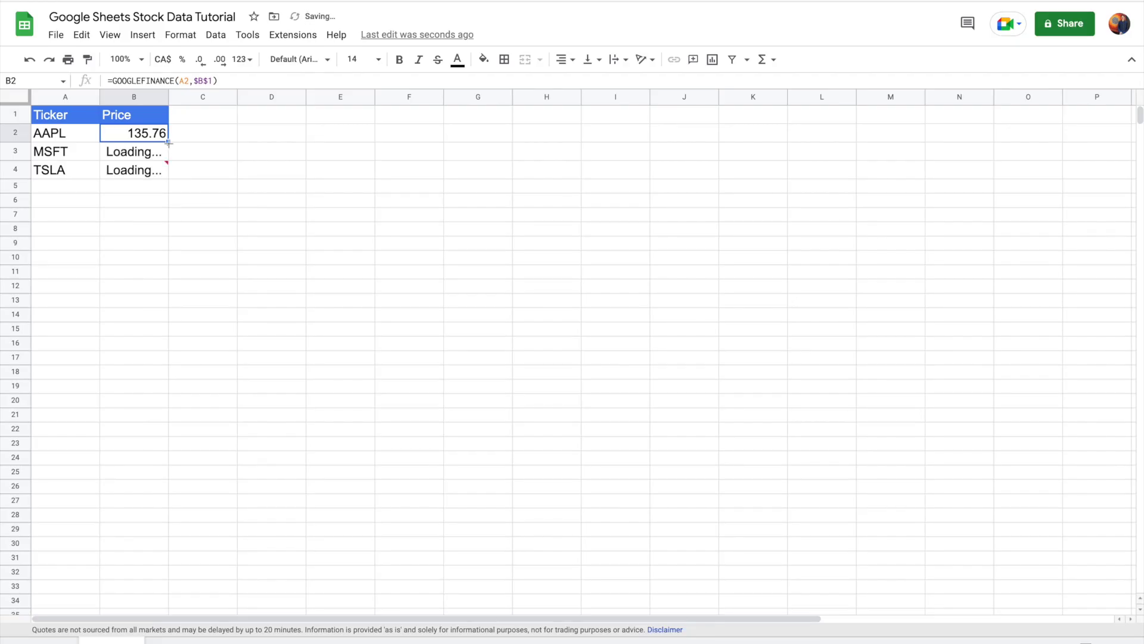
pyautogui.click(155, 153)
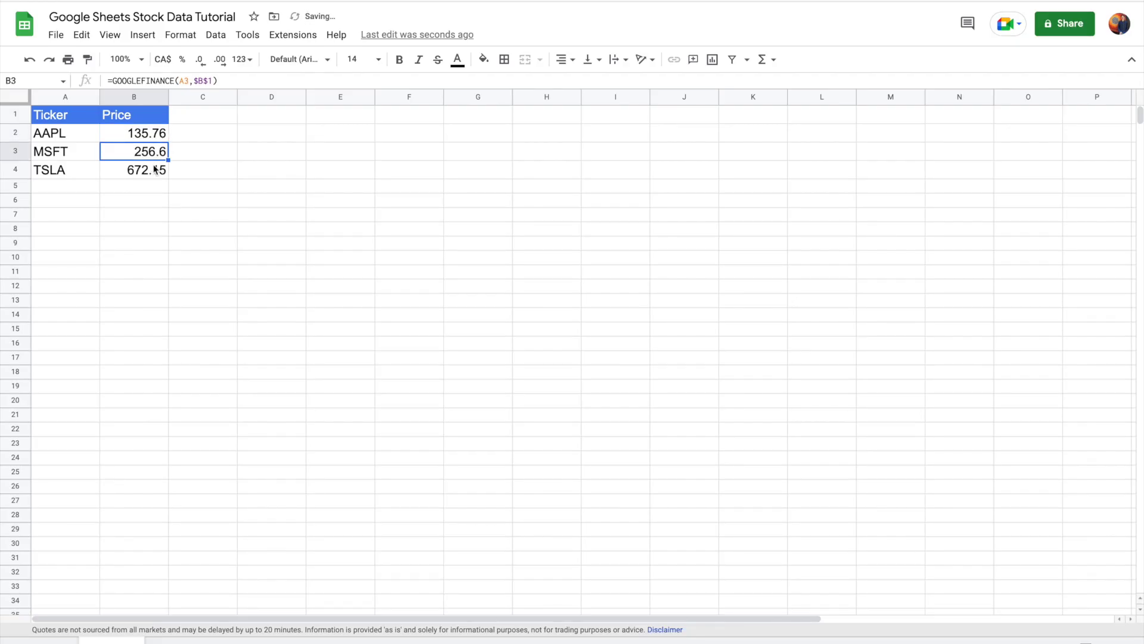
pyautogui.click(149, 173)
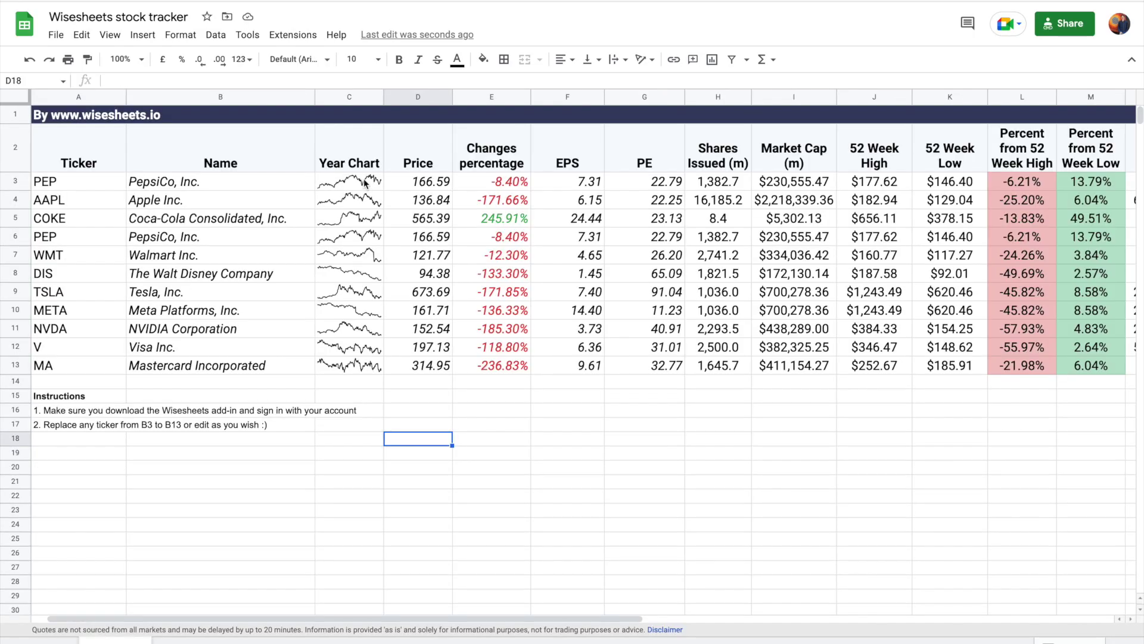
pyautogui.moveTo(365, 182); pyautogui.dragTo(353, 369)
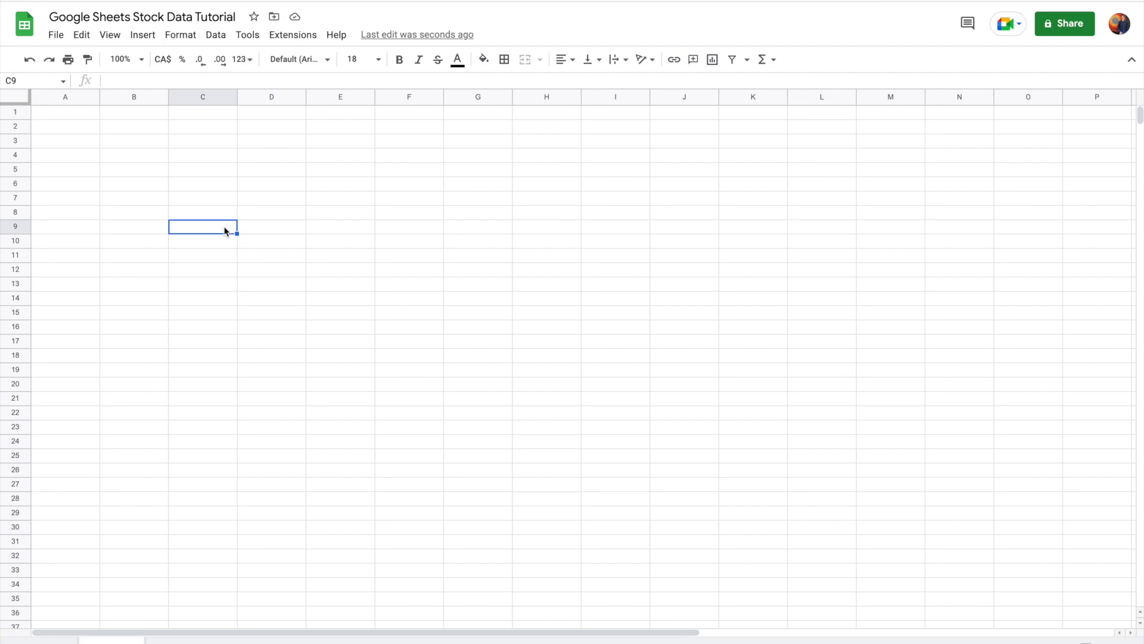
# Step: Enter the formula =GOOGLEFINANCE("aapl", "price") in cell C9 to fetch Apple's share price
pyautogui.write('=')
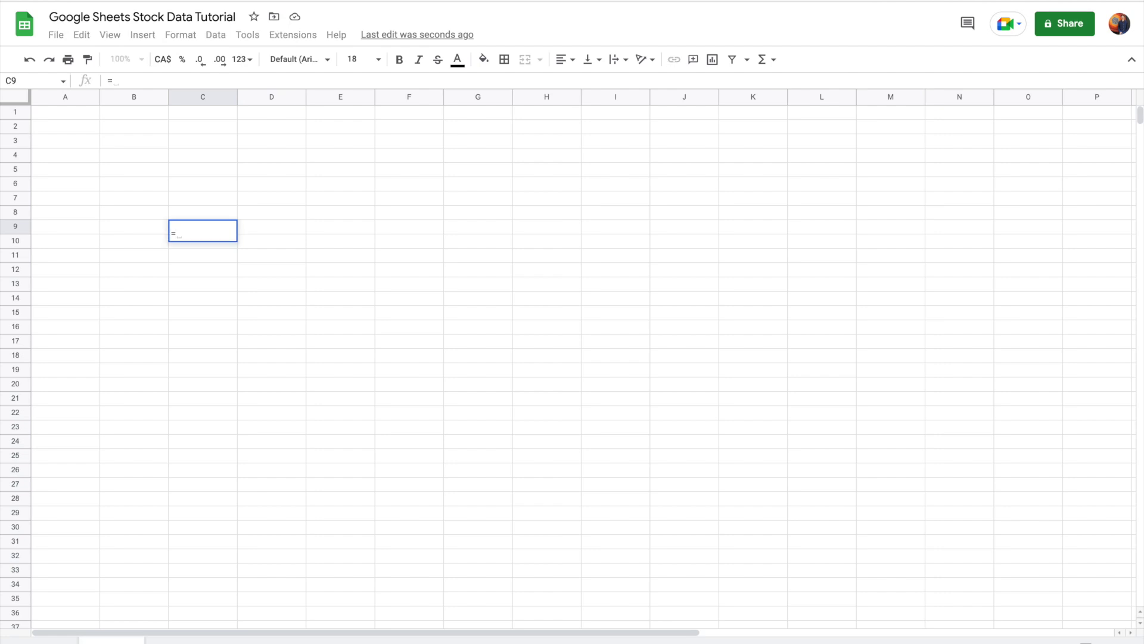
pyautogui.write('goog')
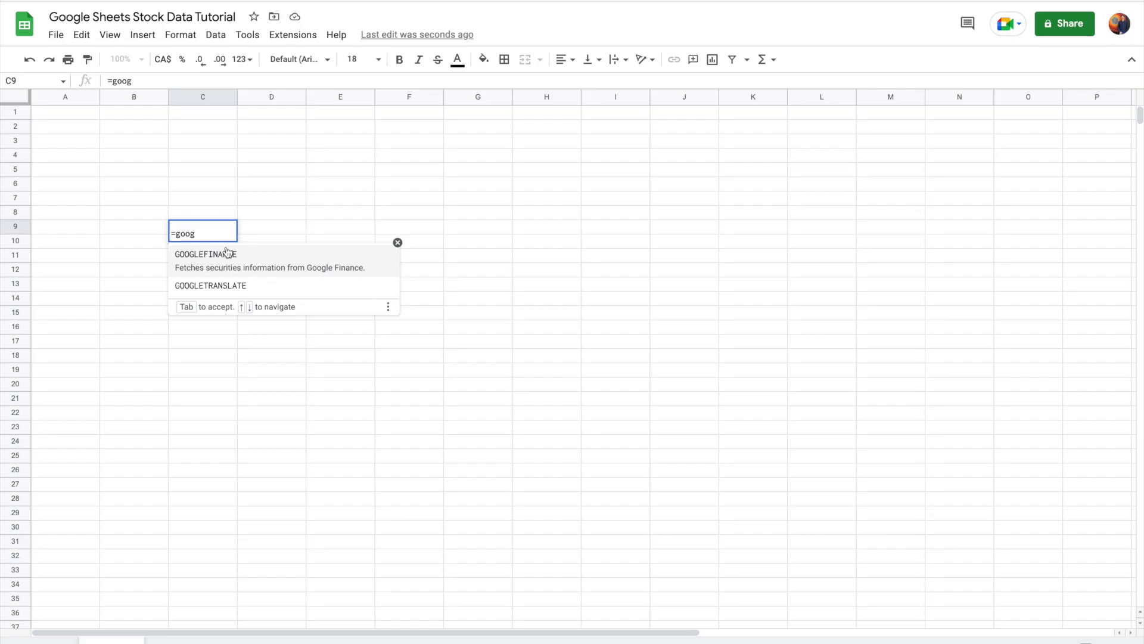
pyautogui.click(271, 266)
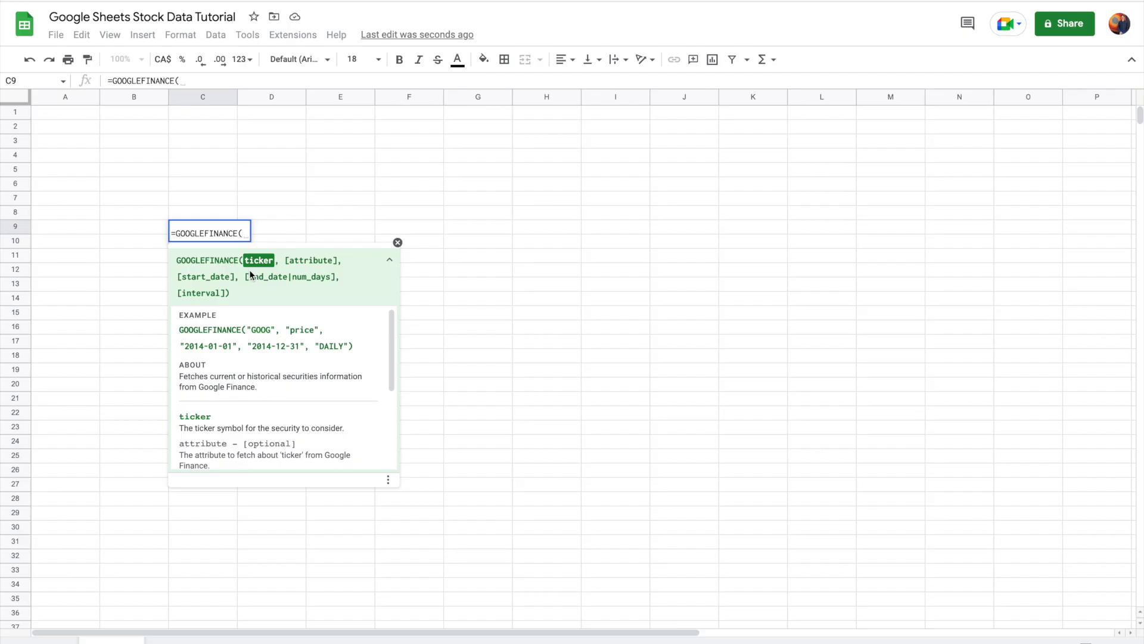
pyautogui.write('"aapl",')
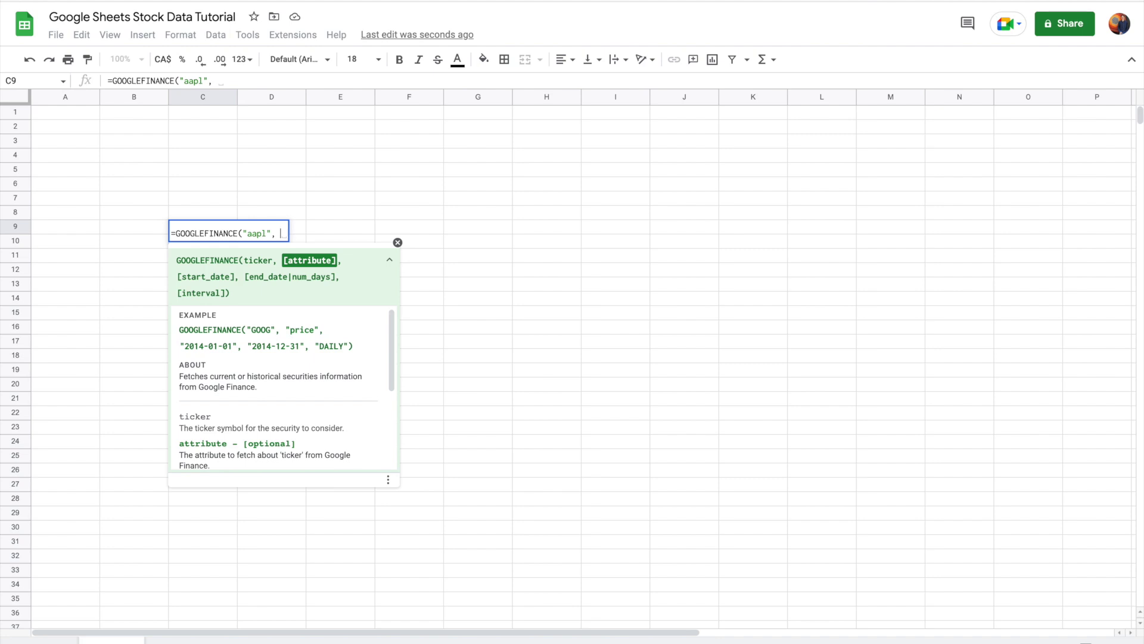
pyautogui.write('"rpice')
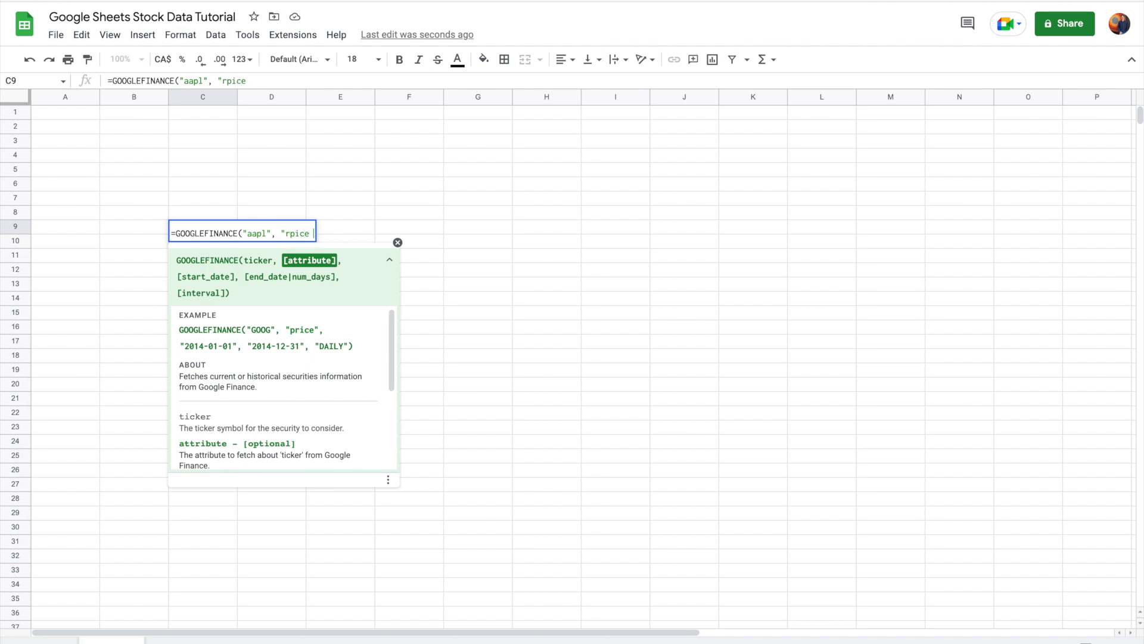
pyautogui.press('BackSpace')
pyautogui.press('BackSpace')
pyautogui.press('BackSpace')
pyautogui.press('BackSpace')
pyautogui.press('BackSpace')
pyautogui.write('price")')
pyautogui.press('Return')
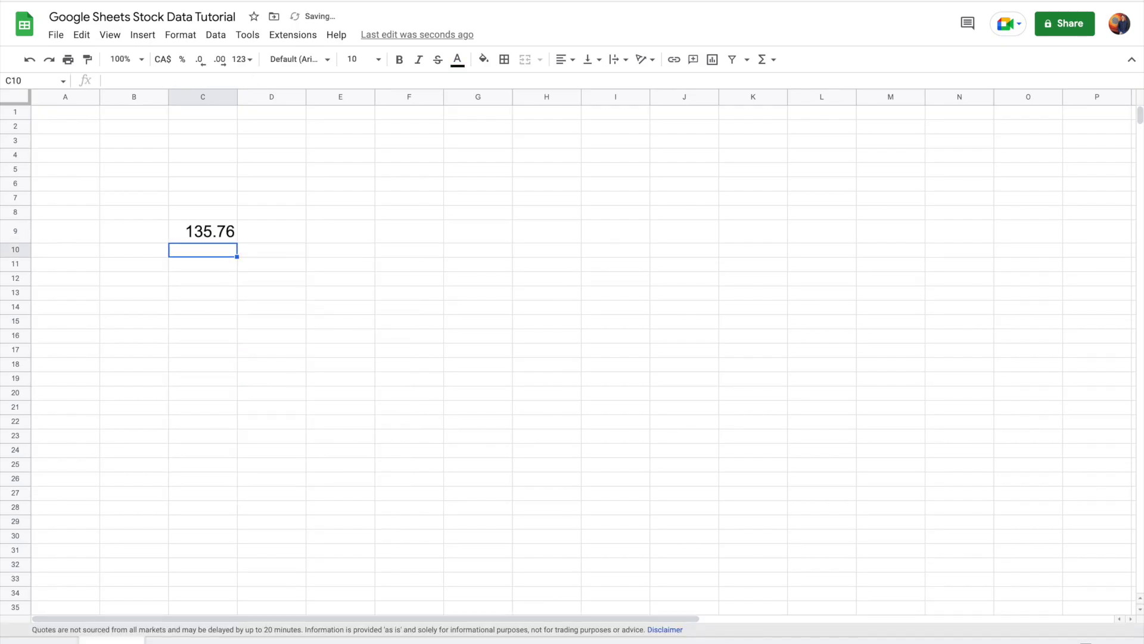
pyautogui.press('Up')
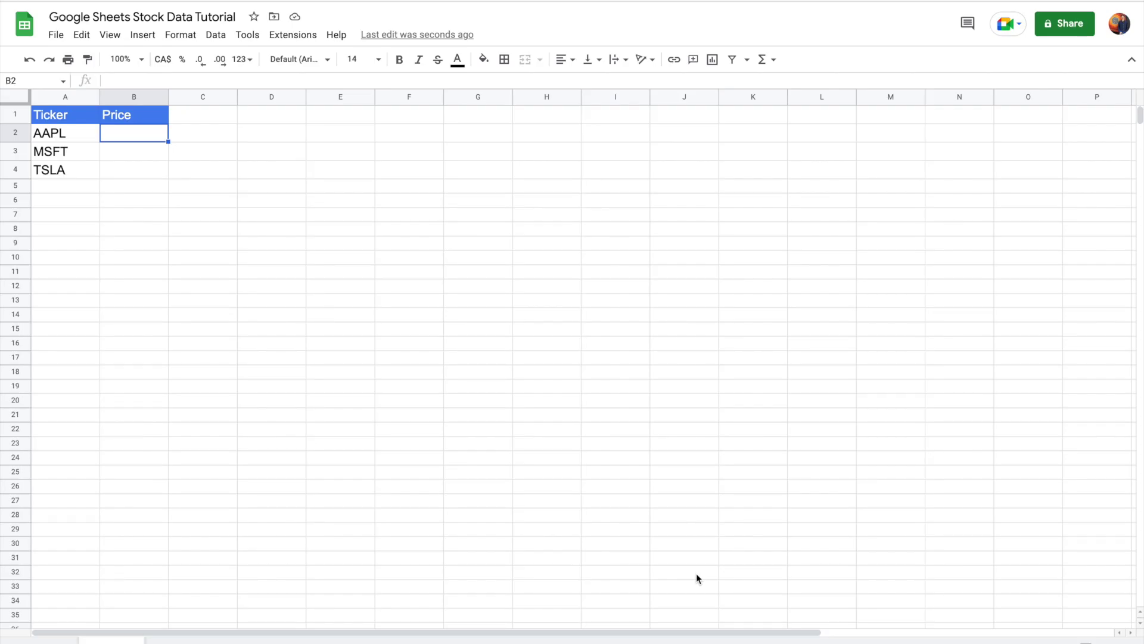
# Step: Enter =GOOGLEFINANCE(A2,$B$1) in B2, referencing the AAPL ticker cell and locking the Price header as an absolute reference
pyautogui.write('=GOO')
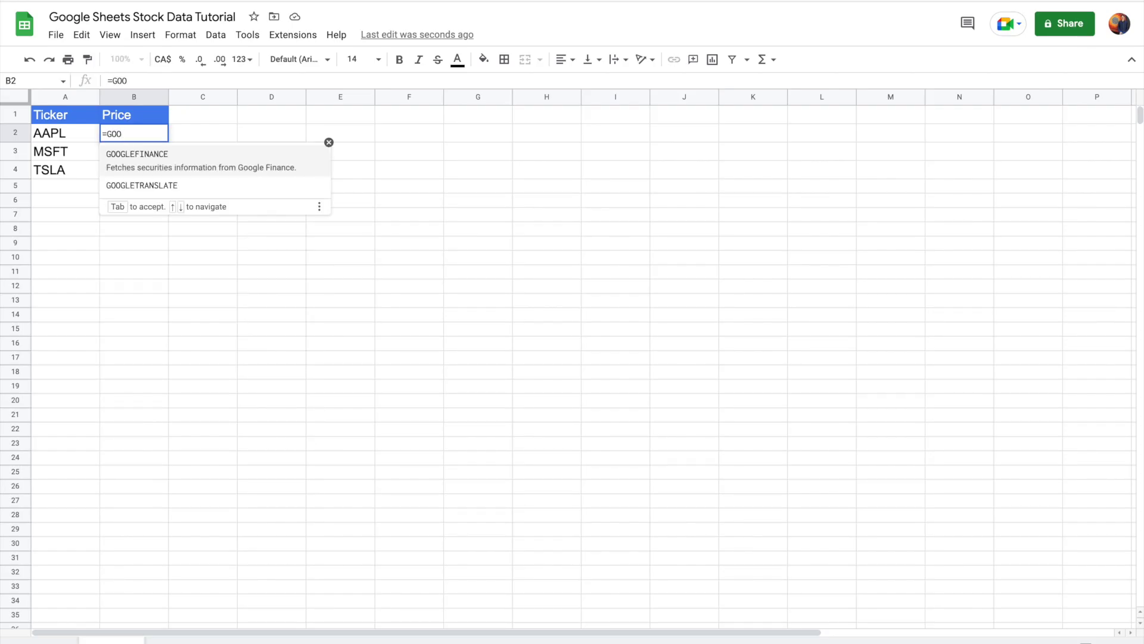
pyautogui.click(273, 158)
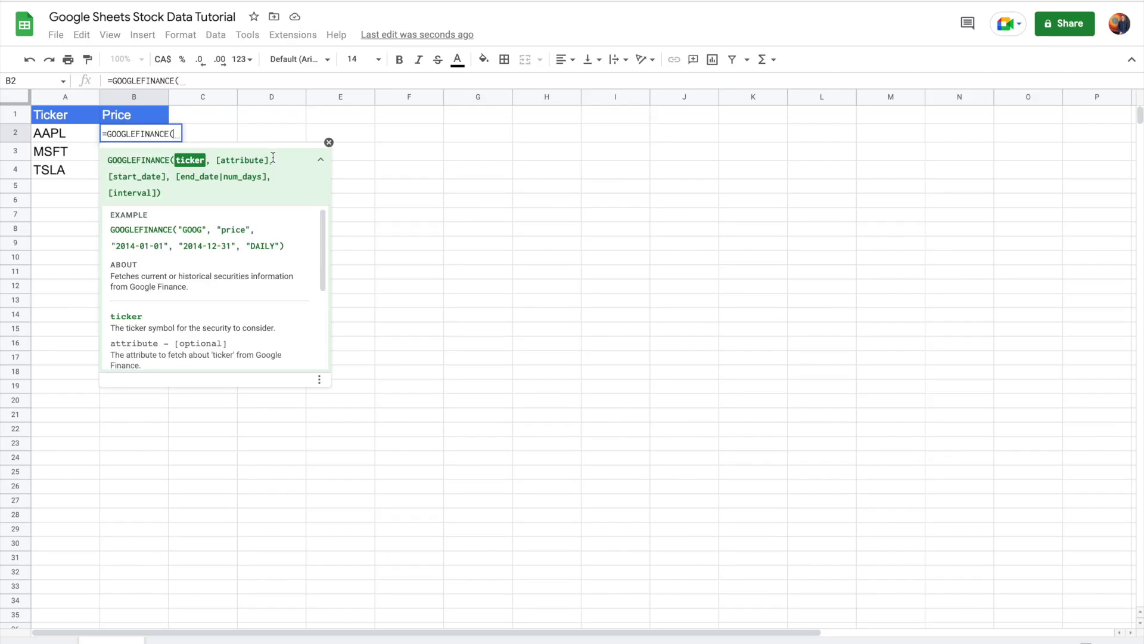
pyautogui.click(54, 136)
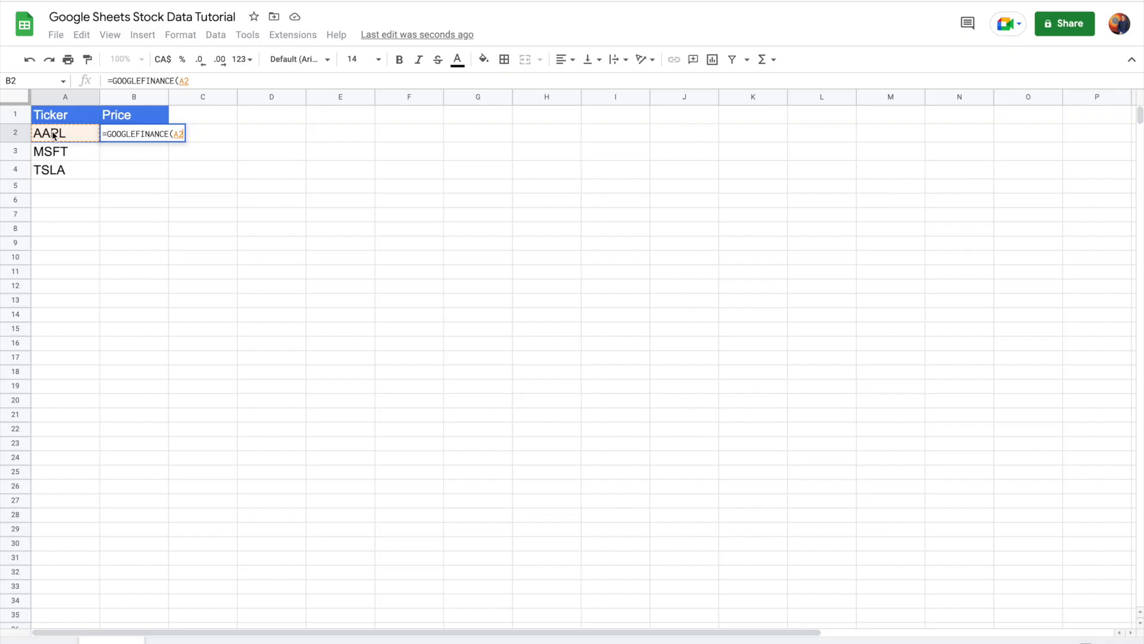
pyautogui.write(',')
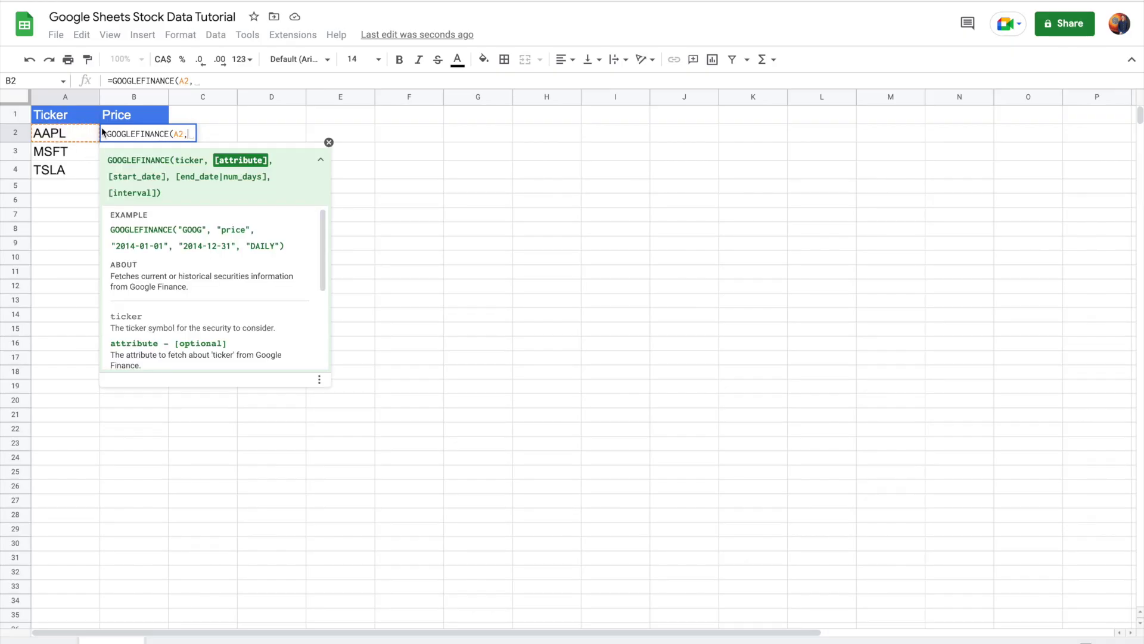
pyautogui.click(127, 119)
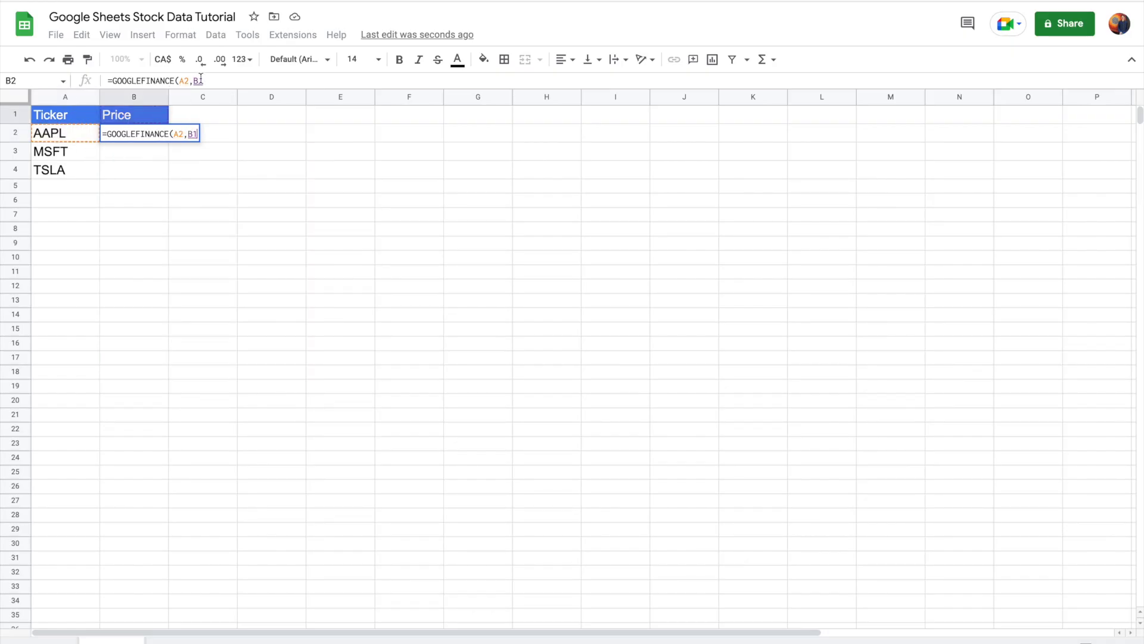
pyautogui.click(201, 79)
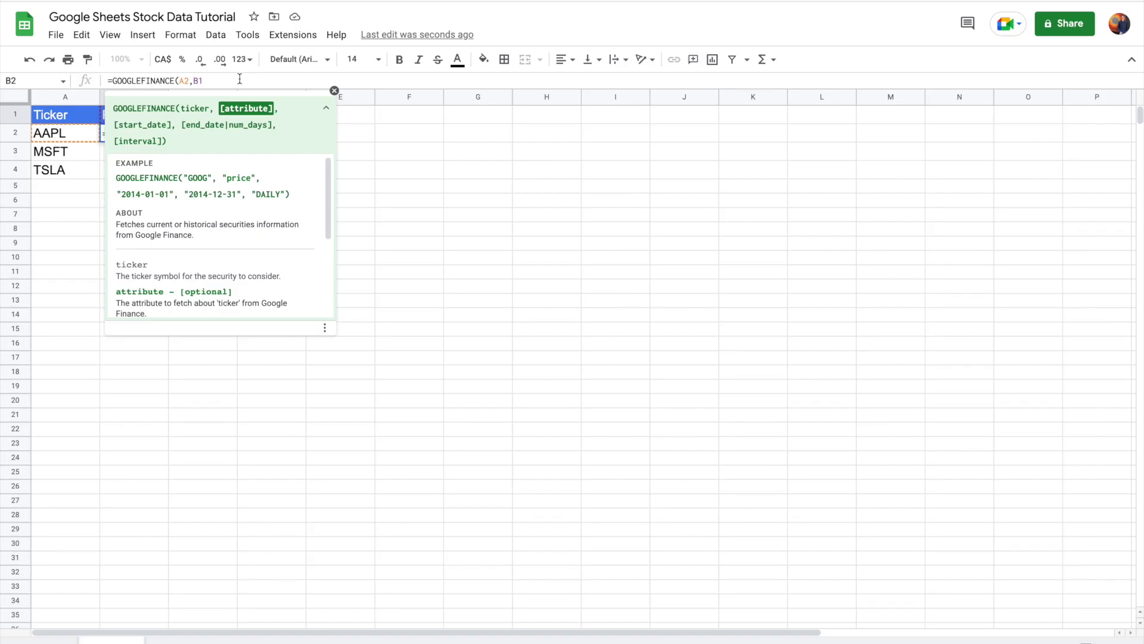
pyautogui.press('F4')
pyautogui.write(')')
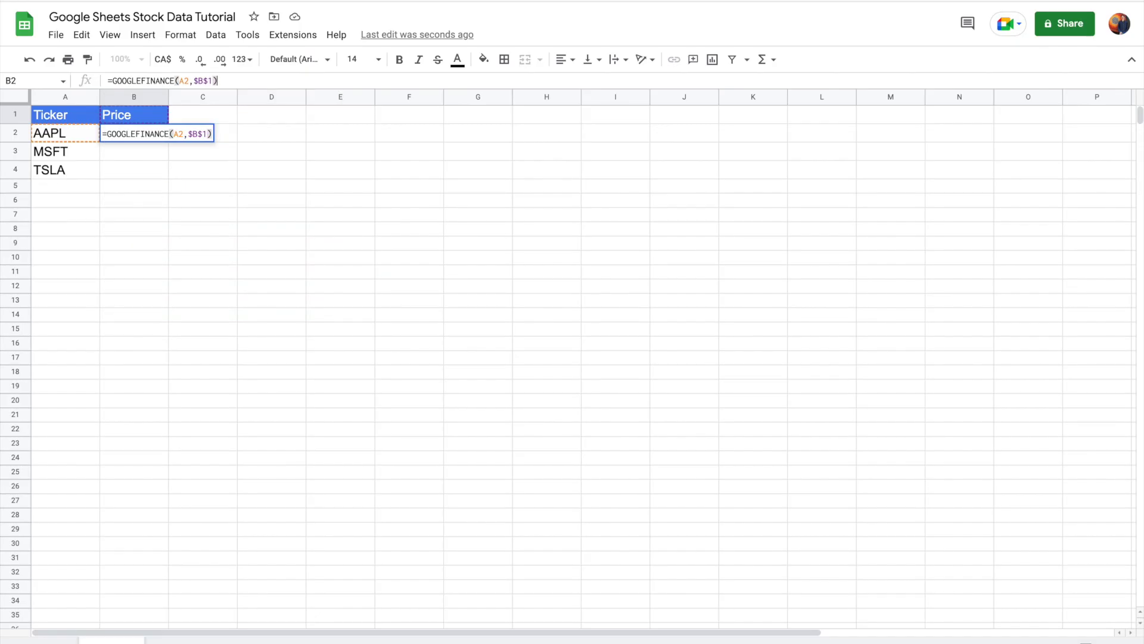
pyautogui.press('Return')
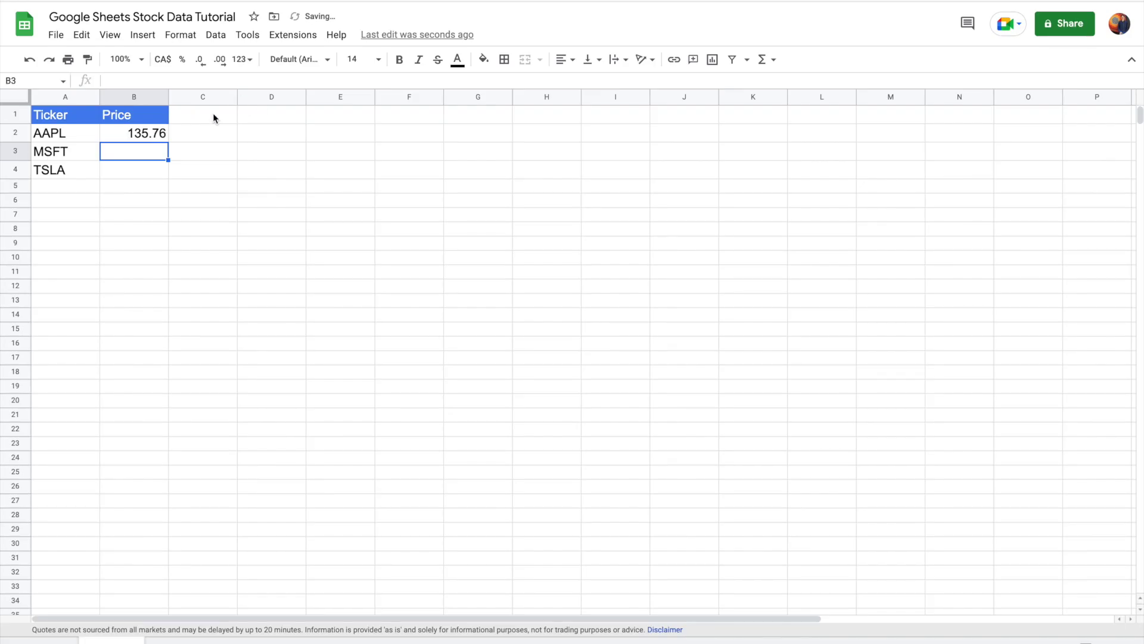
# Step: Fill the price formula from B2 down through B4 for MSFT and TSLA, and check the copied cells
pyautogui.click(161, 136)
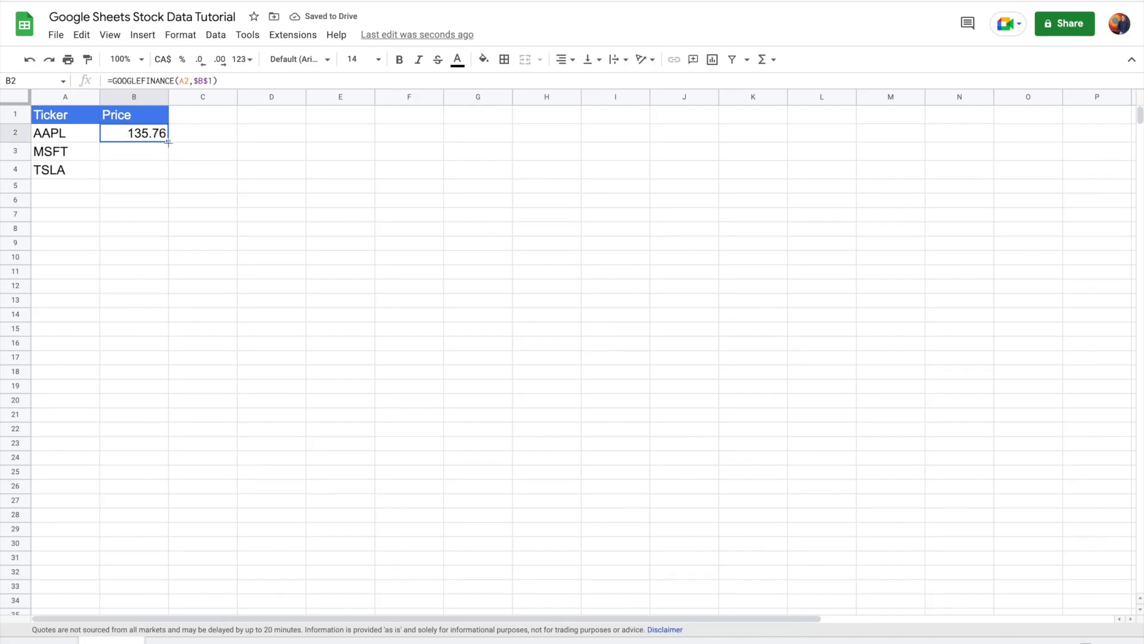
pyautogui.moveTo(168, 142)
pyautogui.mouseDown()
pyautogui.moveTo(166, 169)
pyautogui.moveTo(168, 143)
pyautogui.mouseUp()
pyautogui.doubleClick(168, 143)
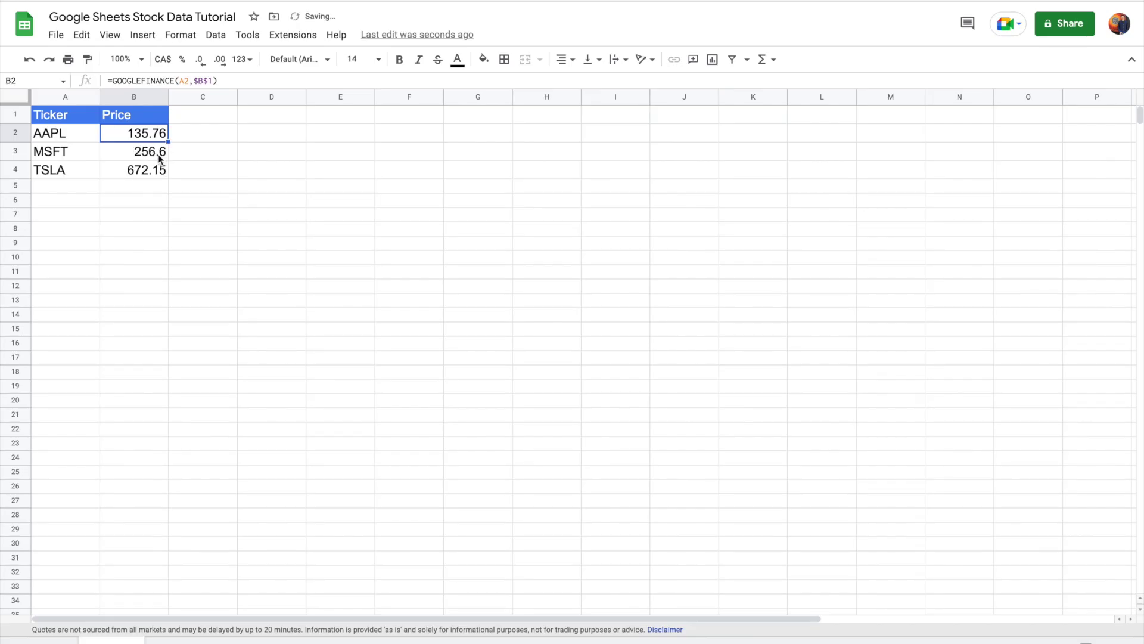
pyautogui.click(157, 153)
pyautogui.click(152, 170)
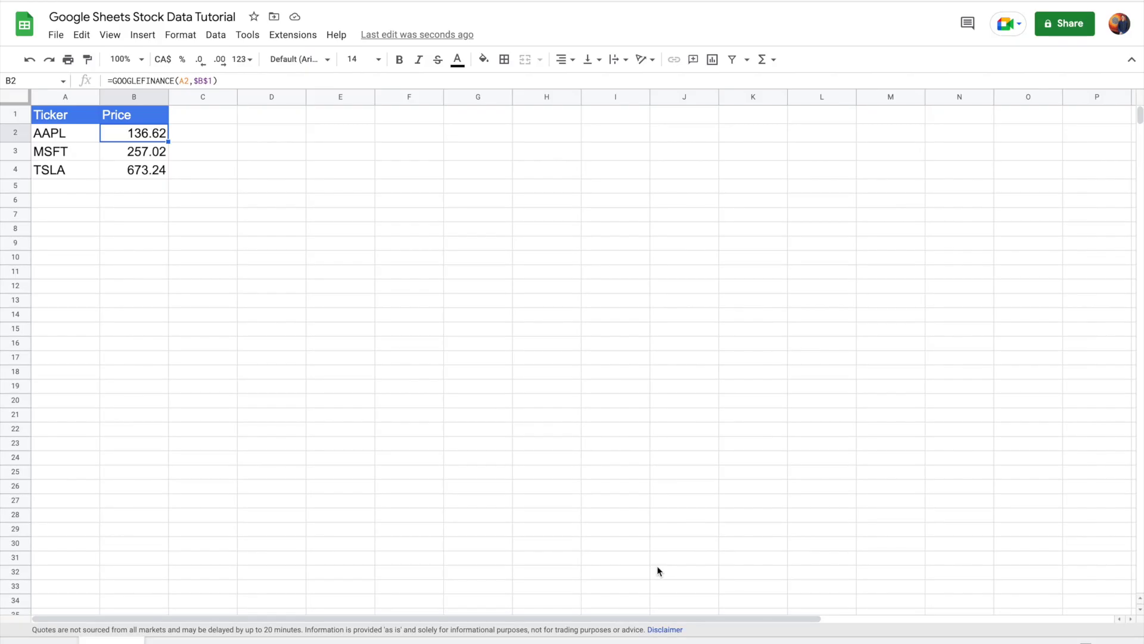
# Step: Look through the exchange codes on the Google Finance disclaimer page, focusing on the Toronto Stock Exchange codes TSE and TSX
pyautogui.moveTo(481, 67)
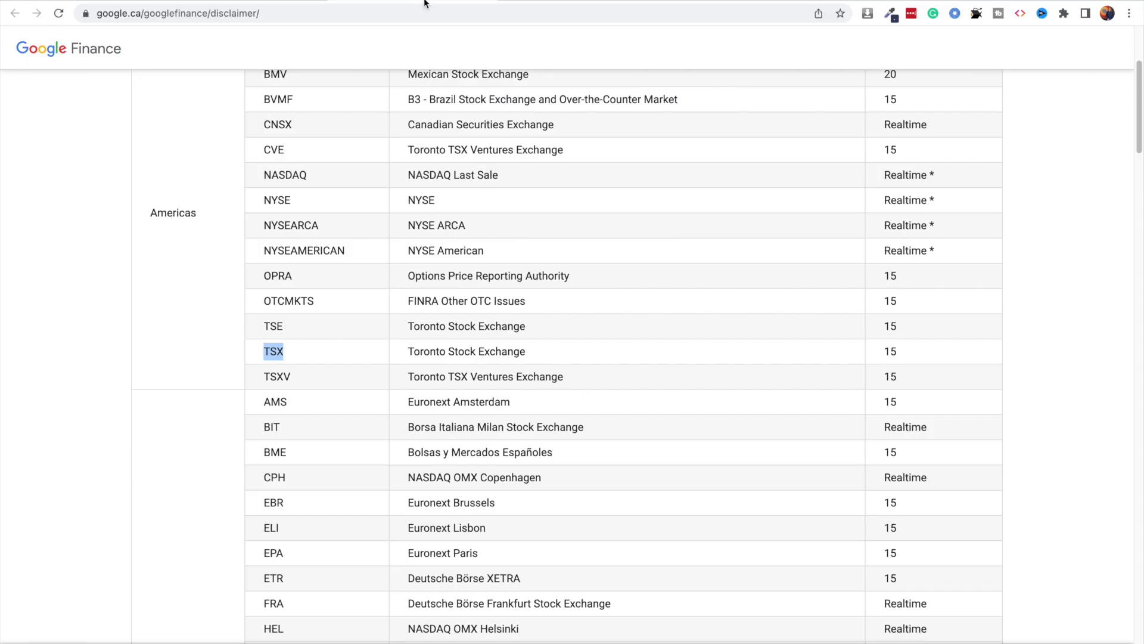
pyautogui.scroll(3, 427, 245)
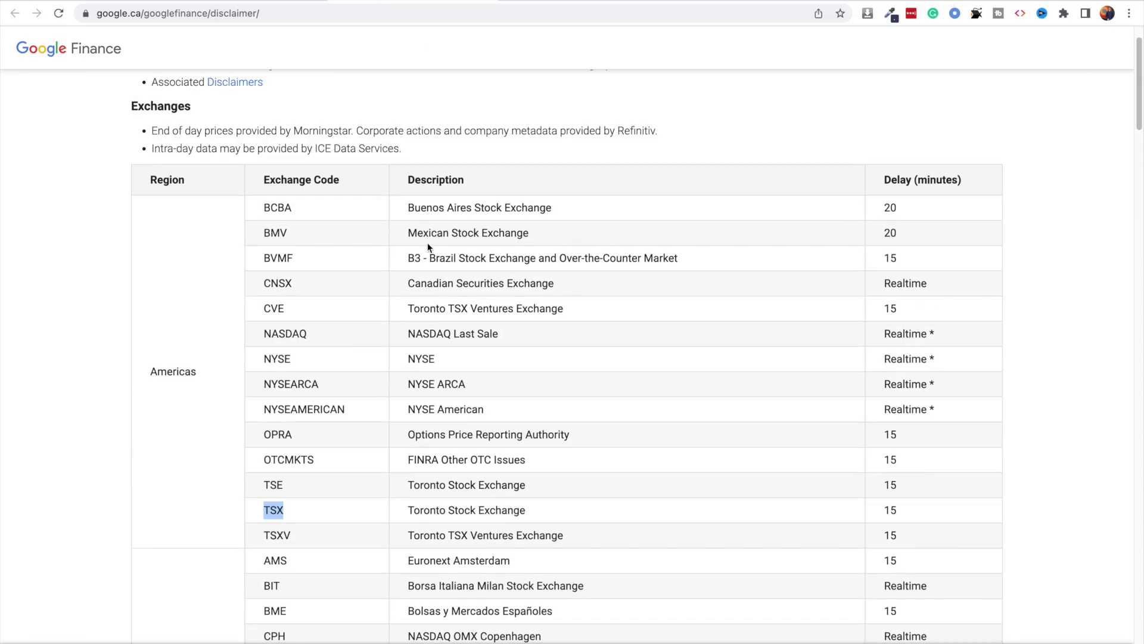
pyautogui.scroll(-7, 428, 245)
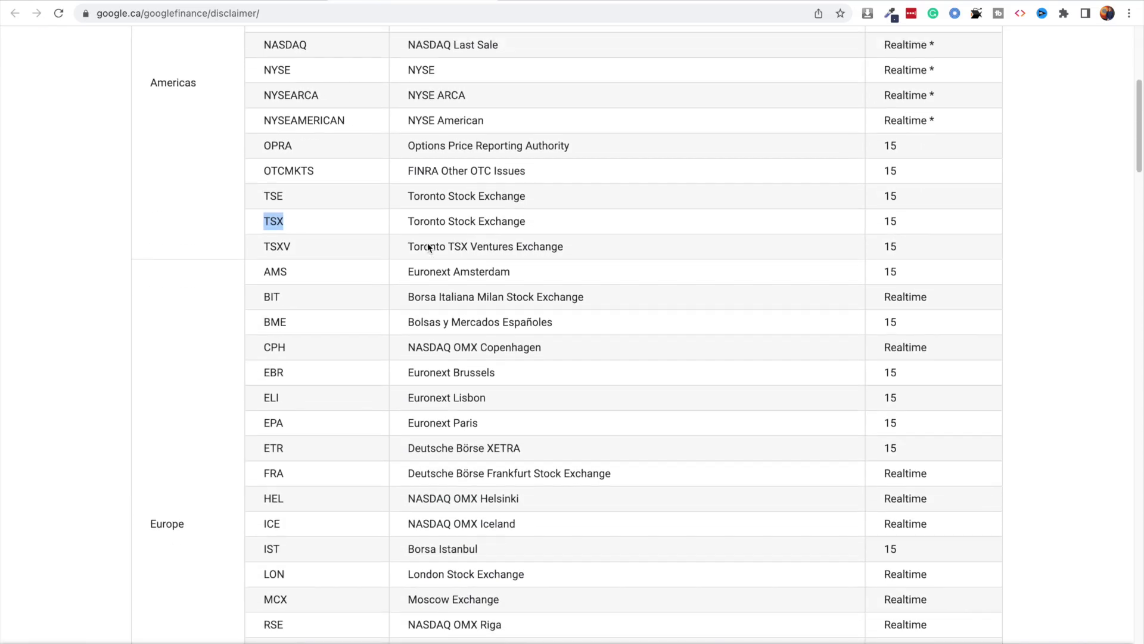
pyautogui.scroll(-5, 428, 246)
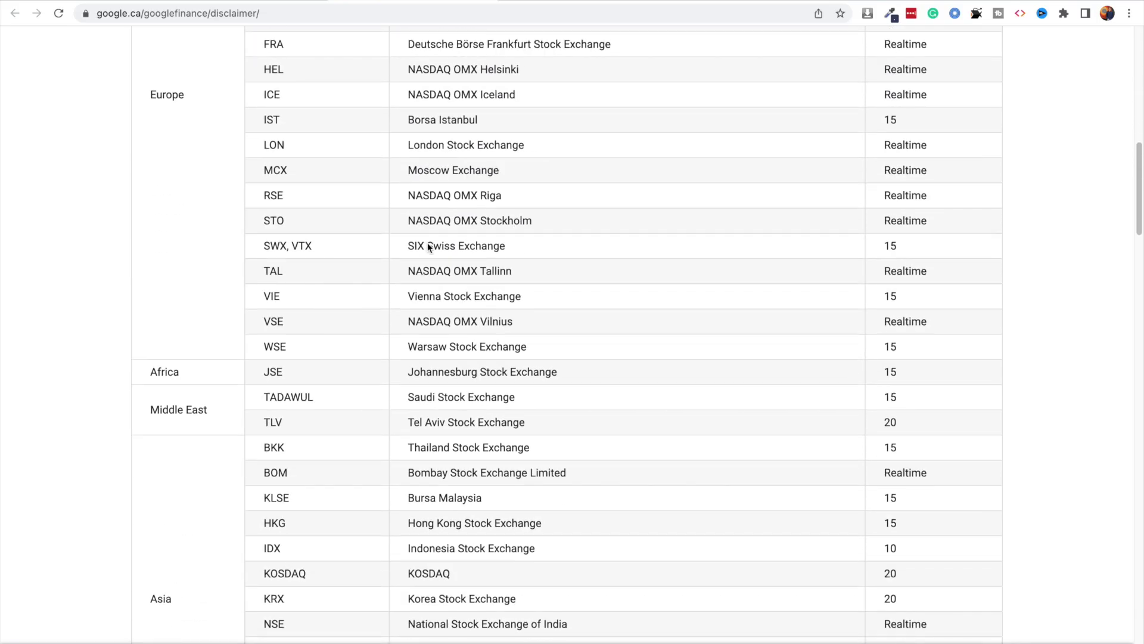
pyautogui.scroll(3, 427, 245)
pyautogui.scroll(10, 427, 247)
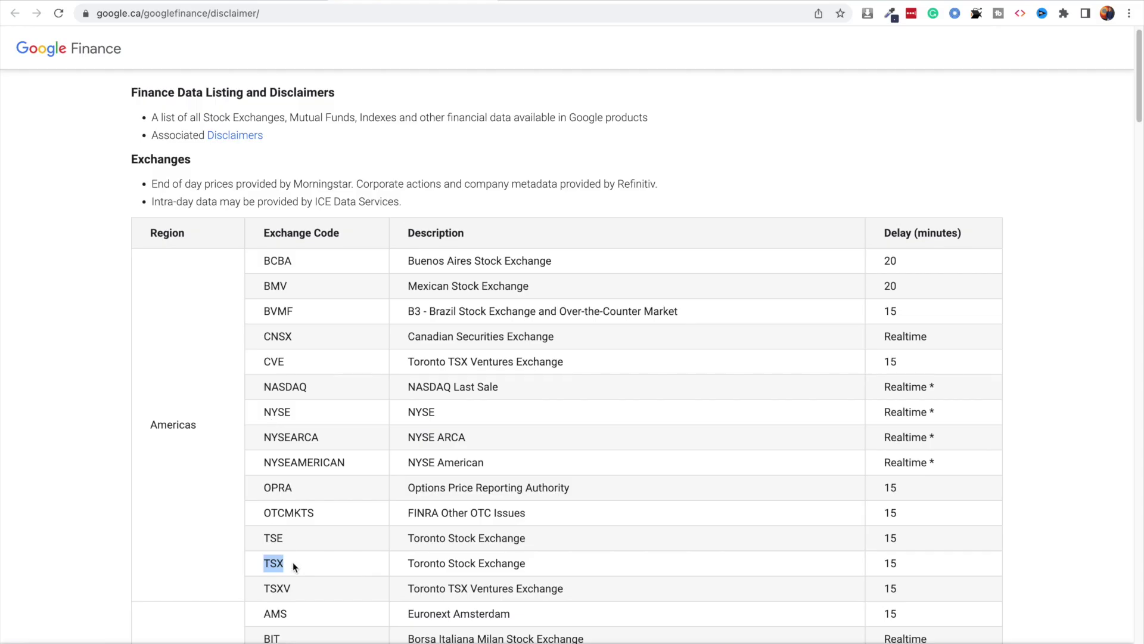
pyautogui.doubleClick(275, 538)
pyautogui.doubleClick(275, 563)
# Step: Switch to the Google results for "telus stock" and look up TELUS Corporation's exchange code and ticker
pyautogui.click(587, 1)
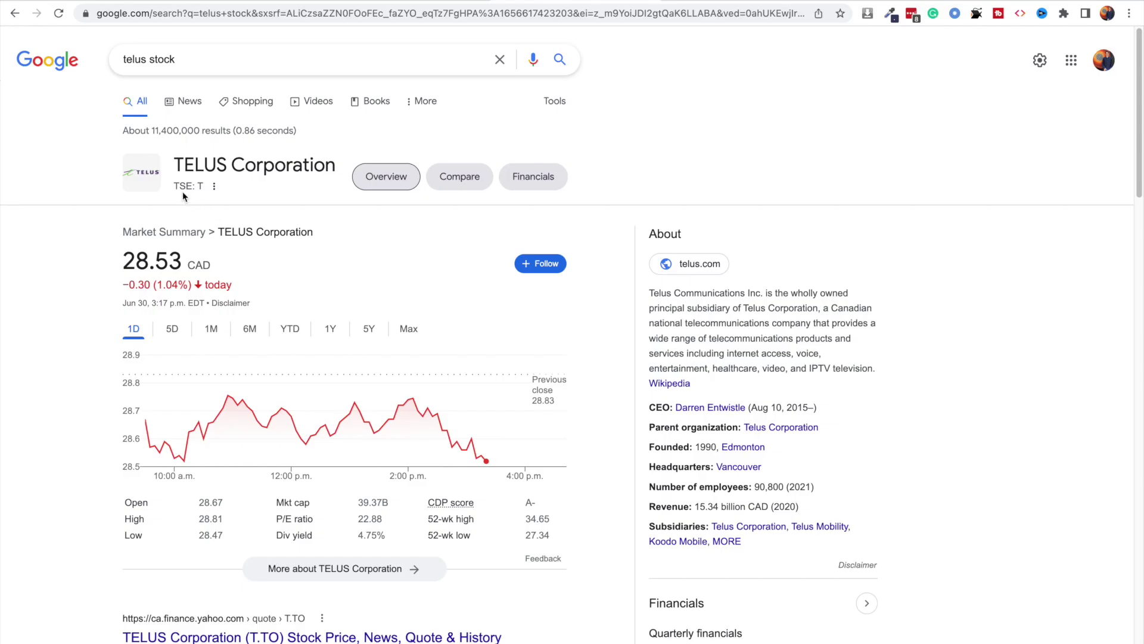
pyautogui.moveTo(173, 188); pyautogui.dragTo(186, 196)
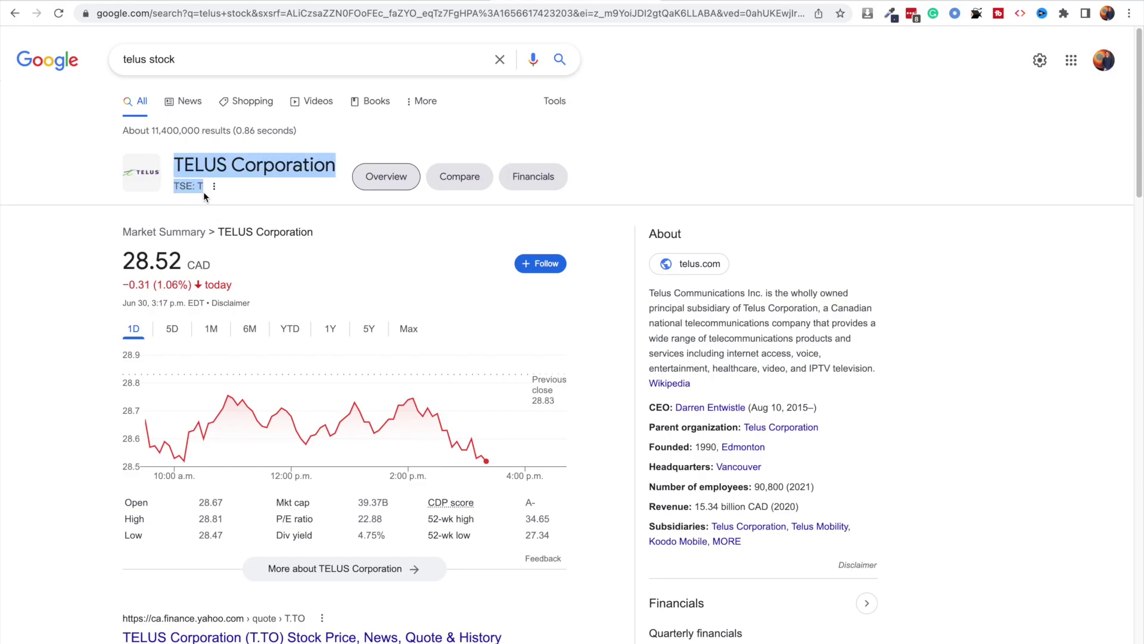
pyautogui.click(204, 193)
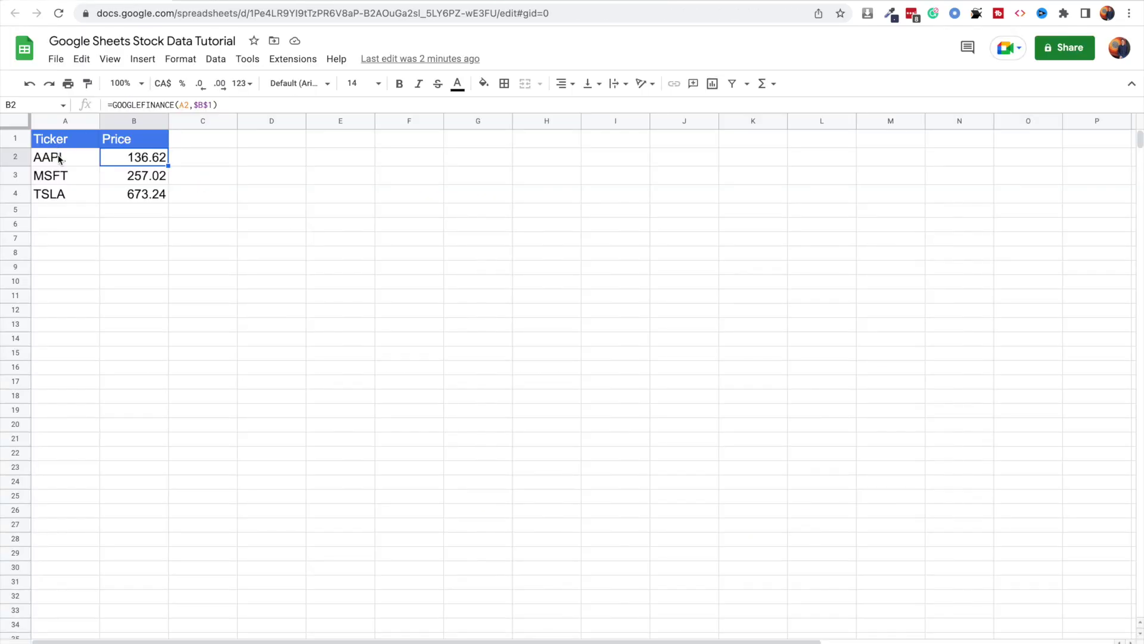
# Step: Switch back to the Google Sheets Stock Data Tutorial spreadsheet and replace the AAPL ticker in A2 with TSE:T
pyautogui.click(59, 158)
pyautogui.press('Delete')
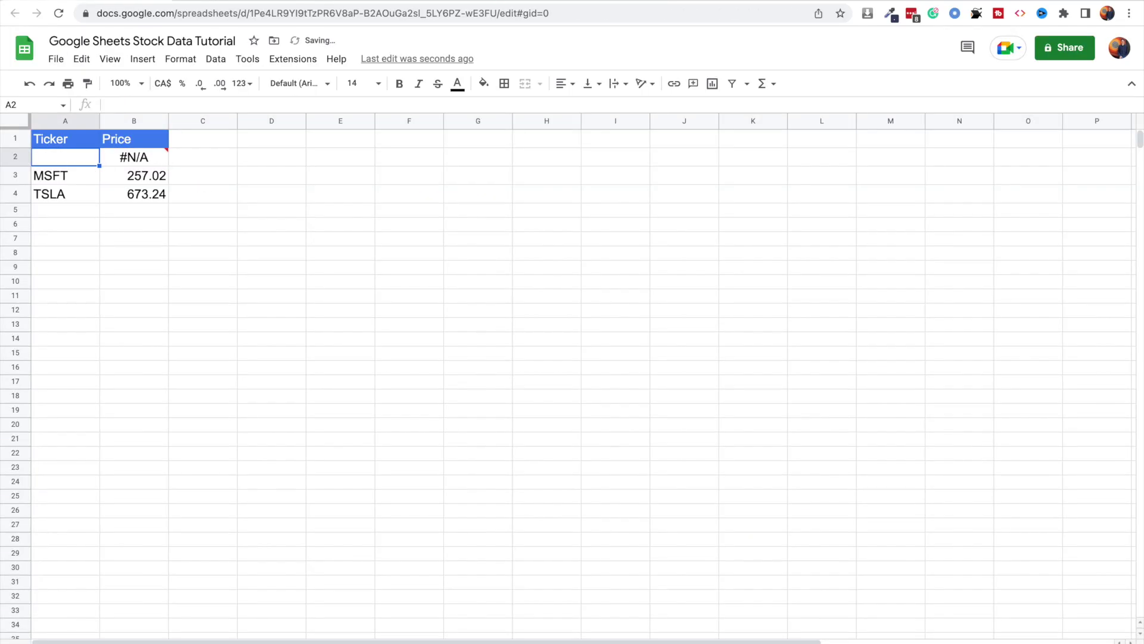
pyautogui.write('TSE:')
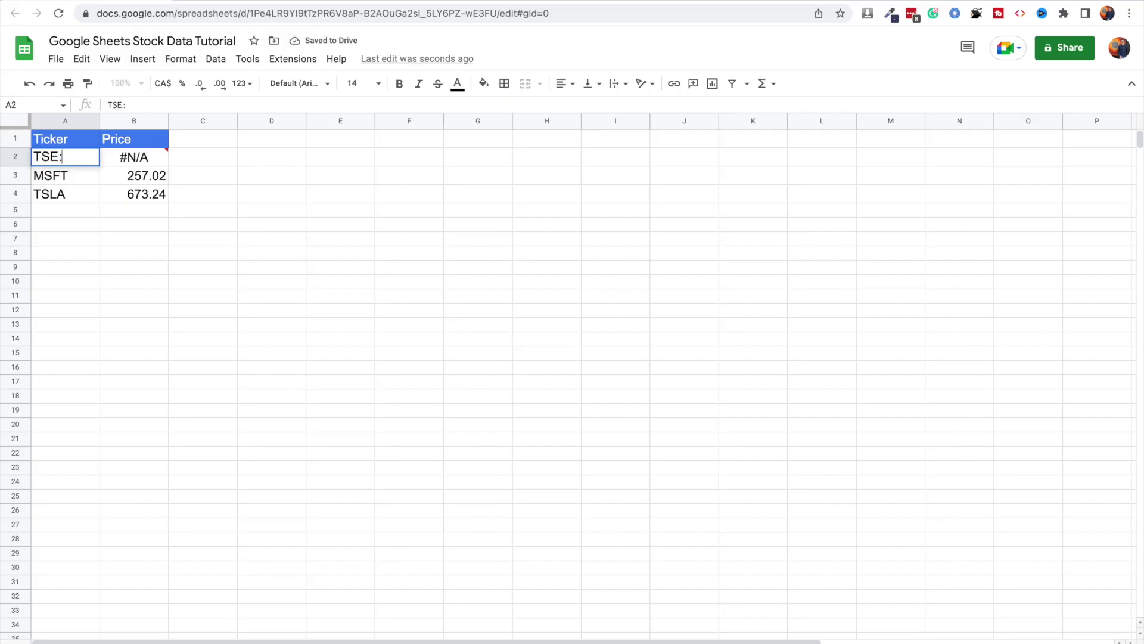
pyautogui.write('T')
pyautogui.press('Return')
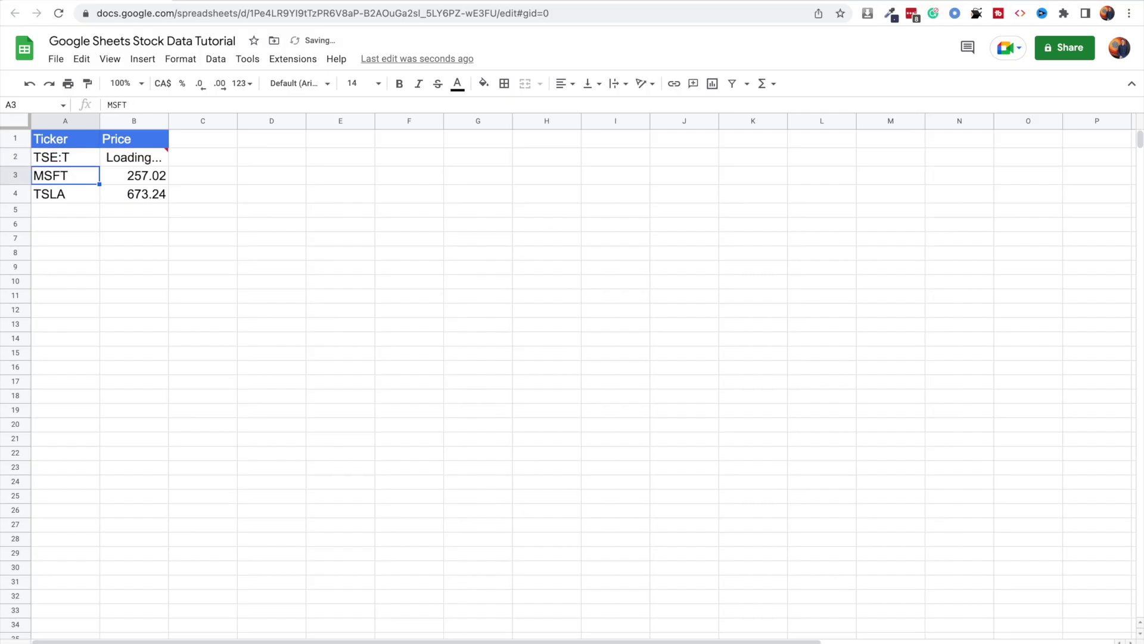
pyautogui.click(198, 158)
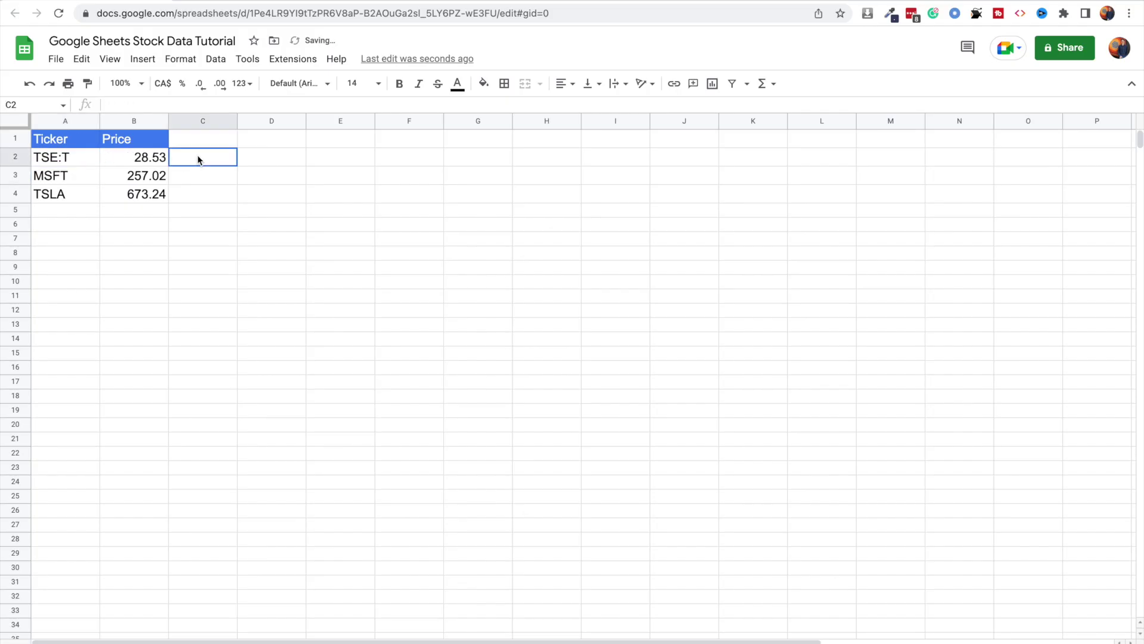
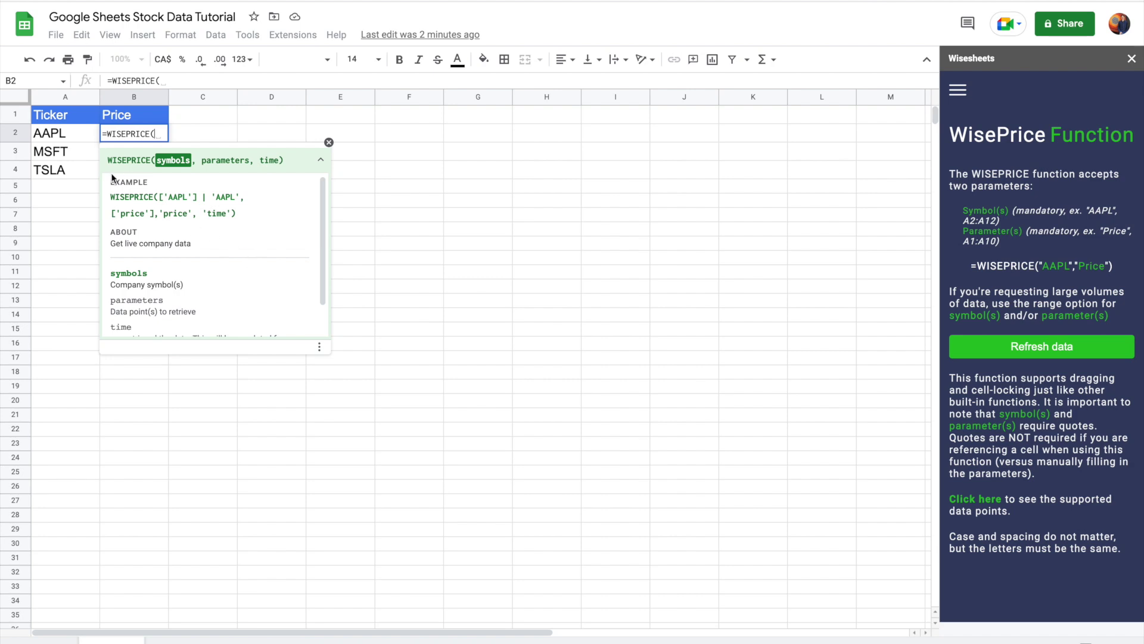
# Step: Complete the WISEPRICE formula in B2 with the ticker range A2:A4 and the parameter "PRICE", and refresh the Wisesheets data
pyautogui.moveTo(69, 133); pyautogui.dragTo(64, 174)
pyautogui.write(', ')
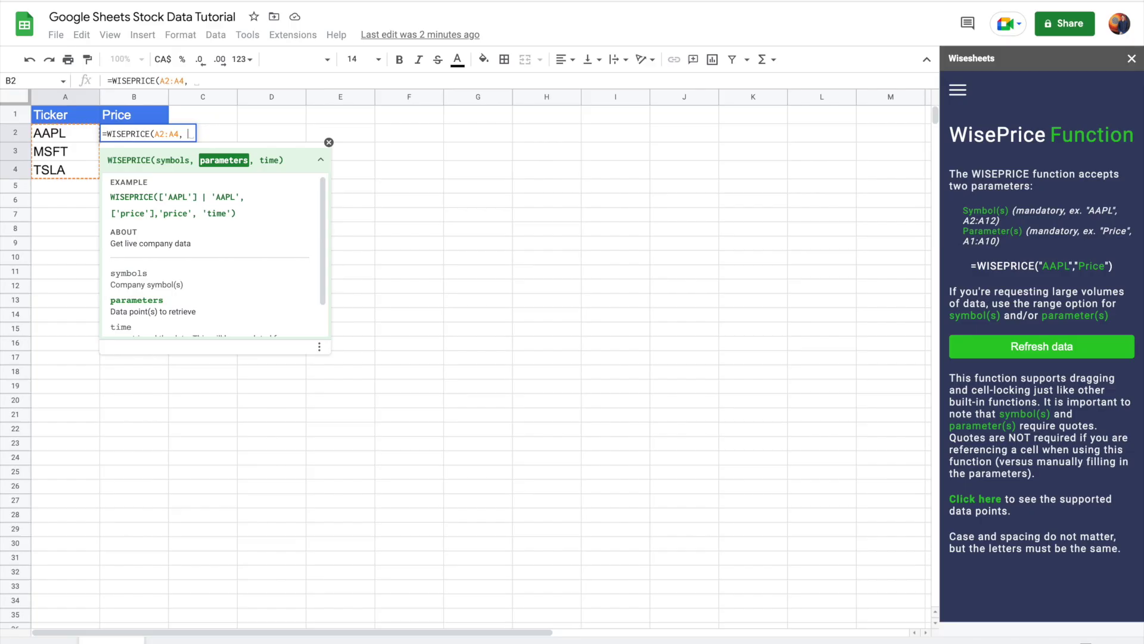
pyautogui.write('"')
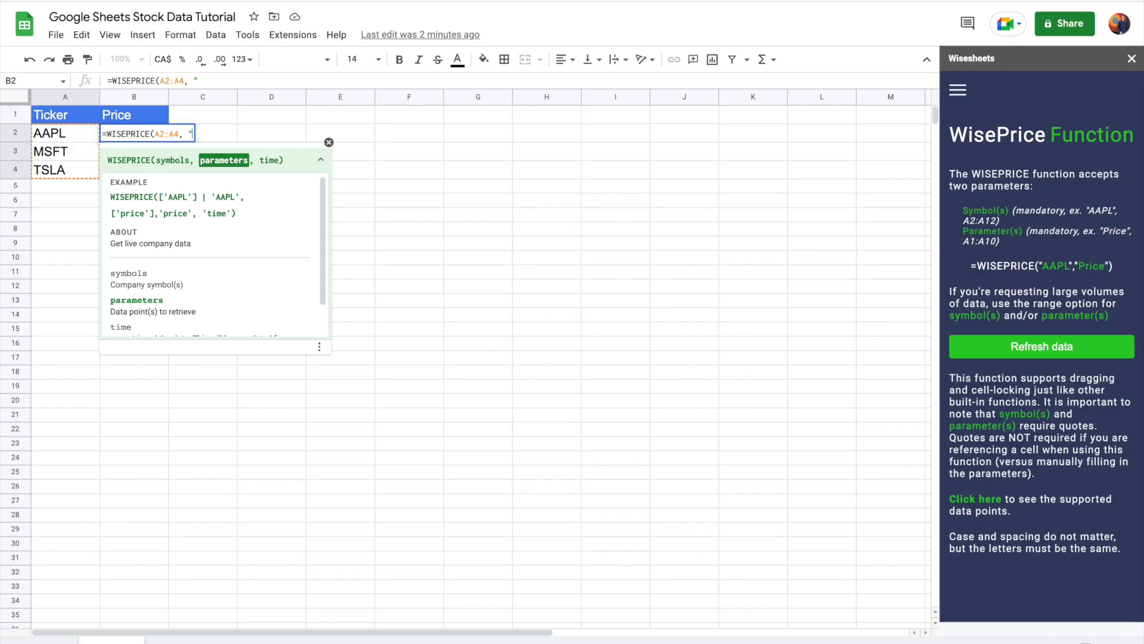
pyautogui.write('PRICE")')
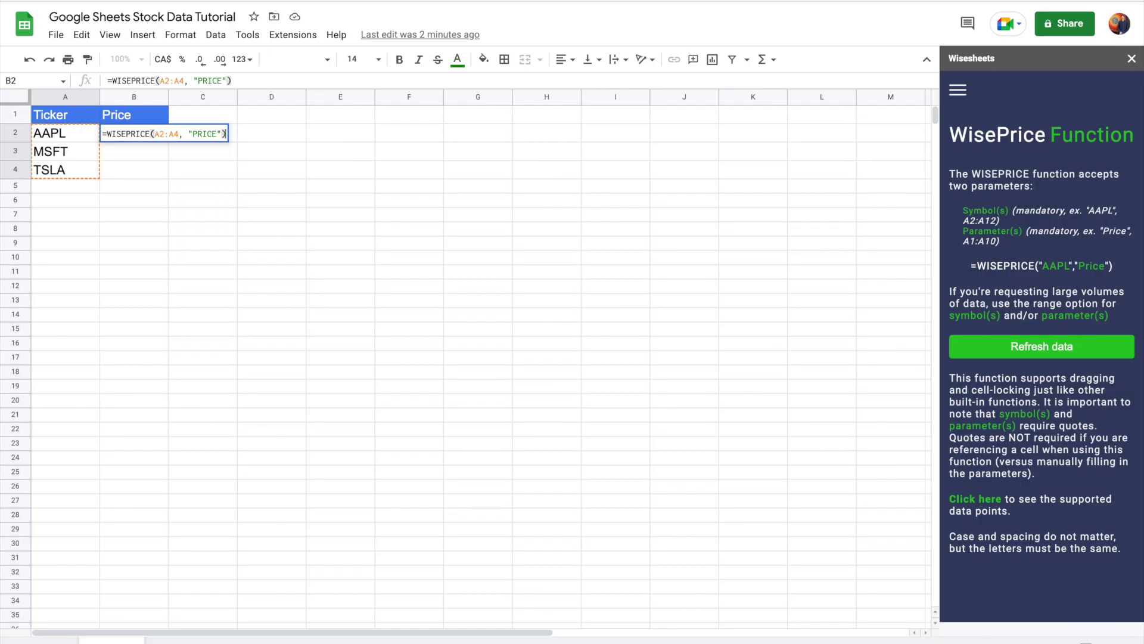
pyautogui.press('Return')
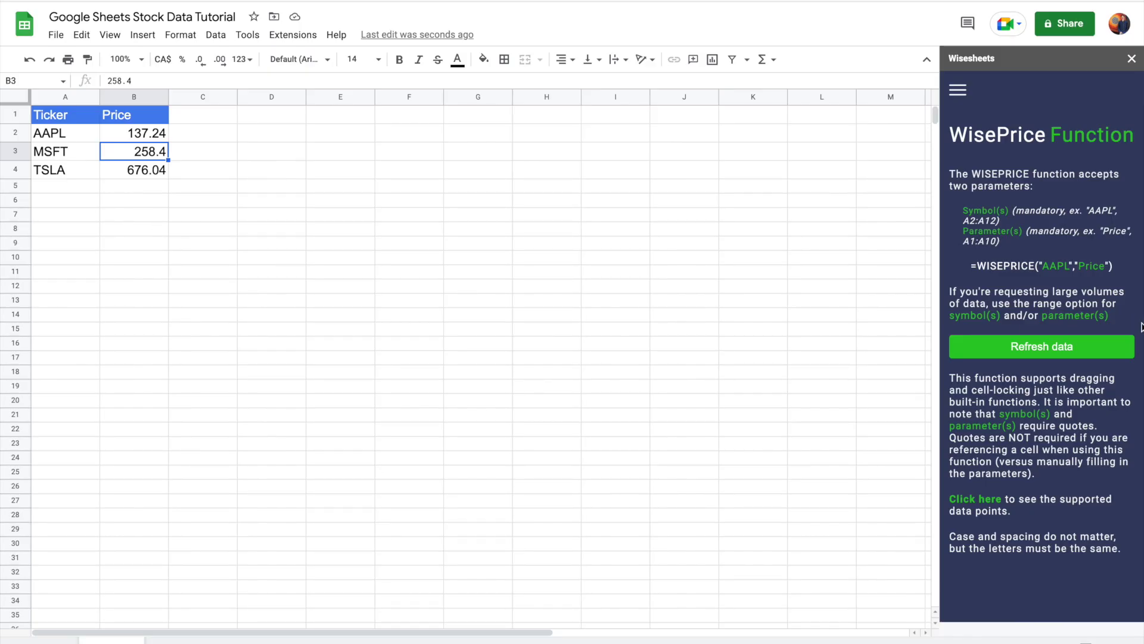
pyautogui.click(1052, 354)
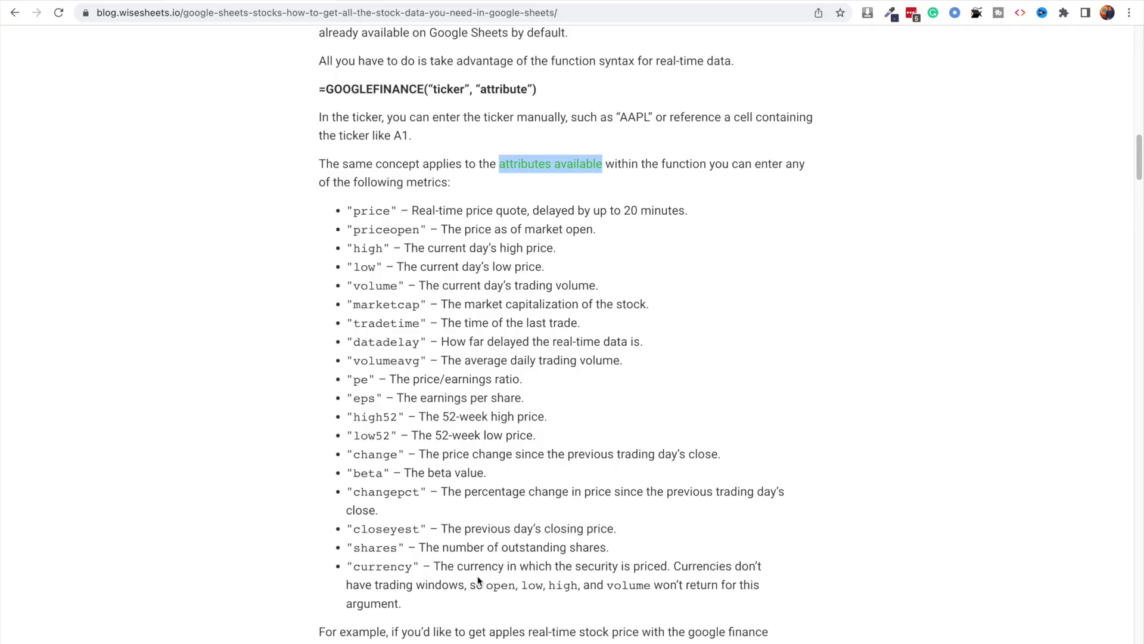
# Step: Switch to the Wisesheets blog article and review the GOOGLEFINANCE attributes list and the metrics available for the WISEPRICE function
pyautogui.moveTo(425, 606); pyautogui.dragTo(337, 219)
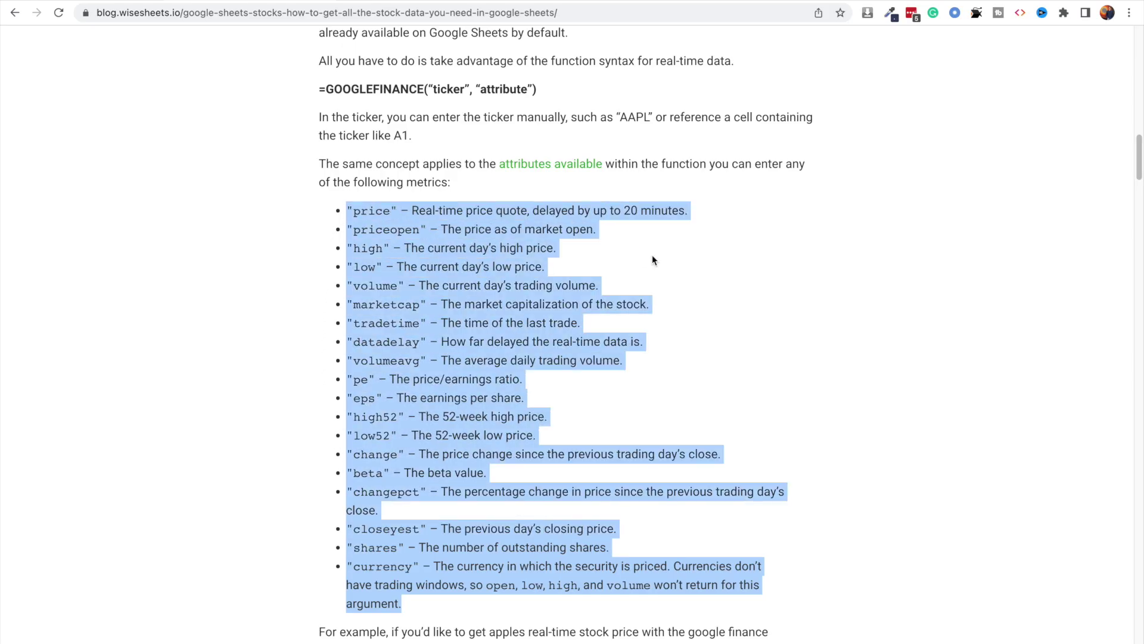
pyautogui.click(687, 276)
pyautogui.scroll(-2, 662, 271)
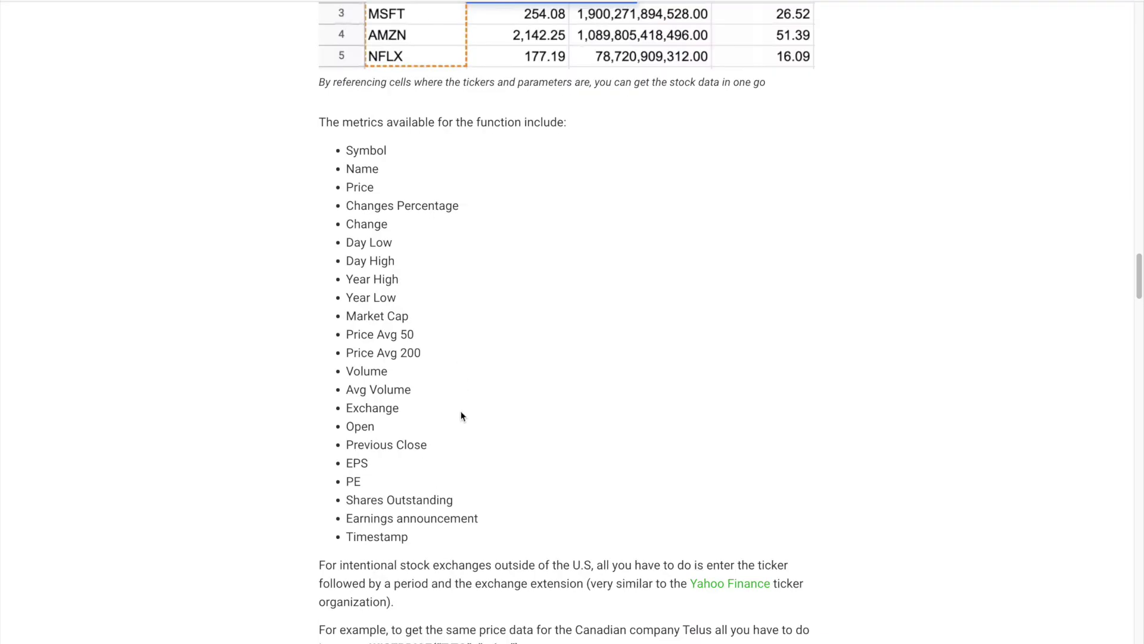
pyautogui.moveTo(416, 538); pyautogui.dragTo(345, 149)
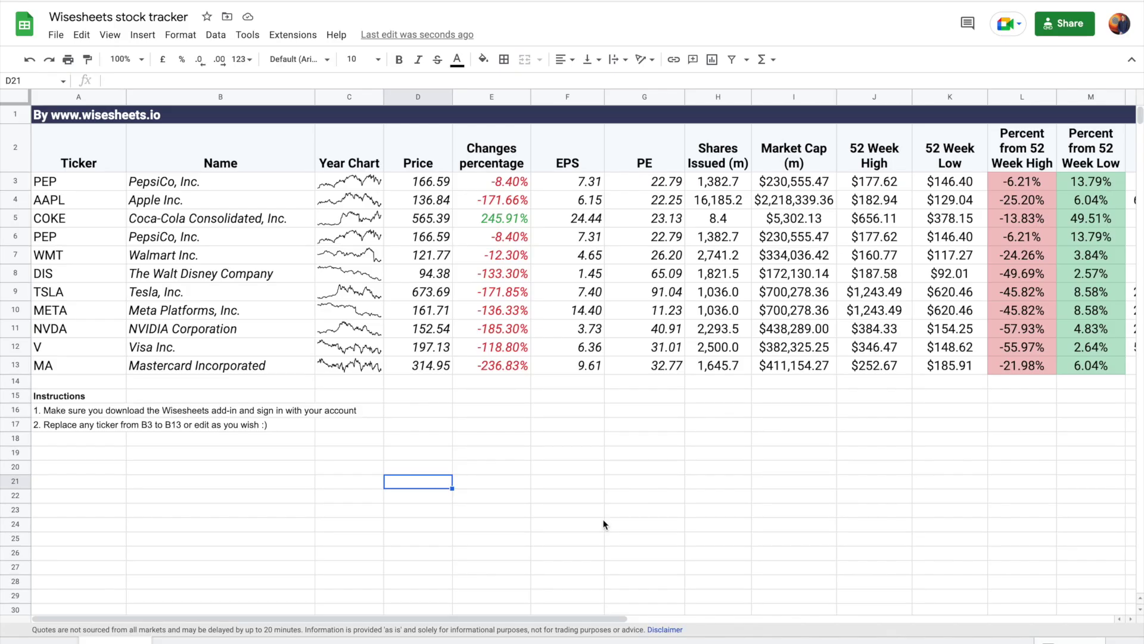
# Step: Switch to the Wisesheets stock tracker spreadsheet and examine the formulas in D3 and I3, the column headers and the Year Chart sparklines
pyautogui.click(435, 183)
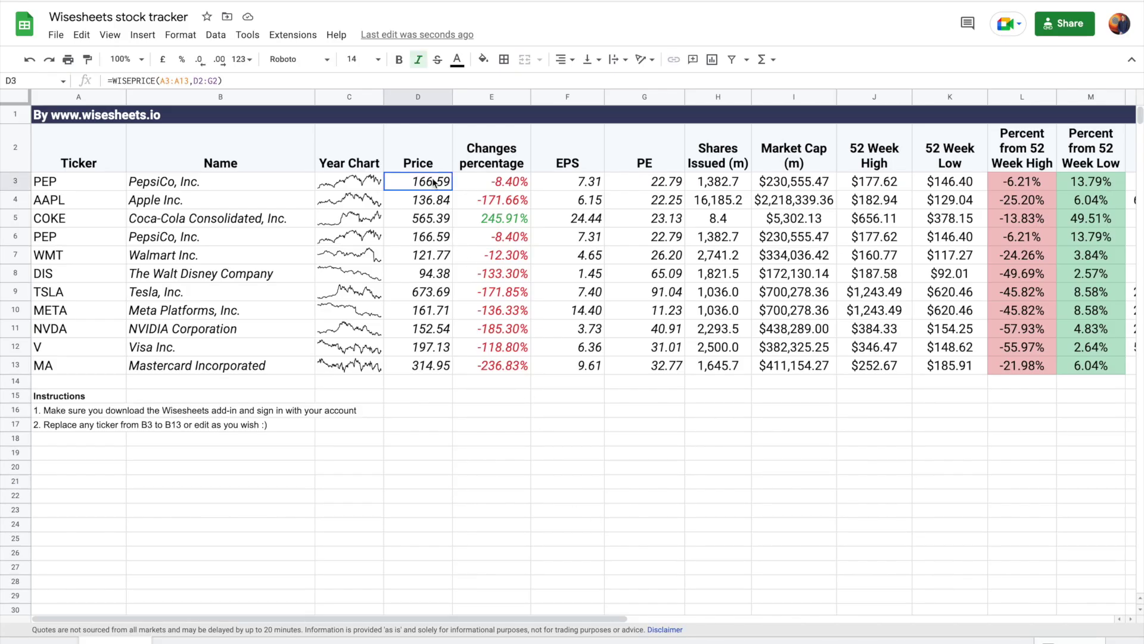
pyautogui.click(795, 181)
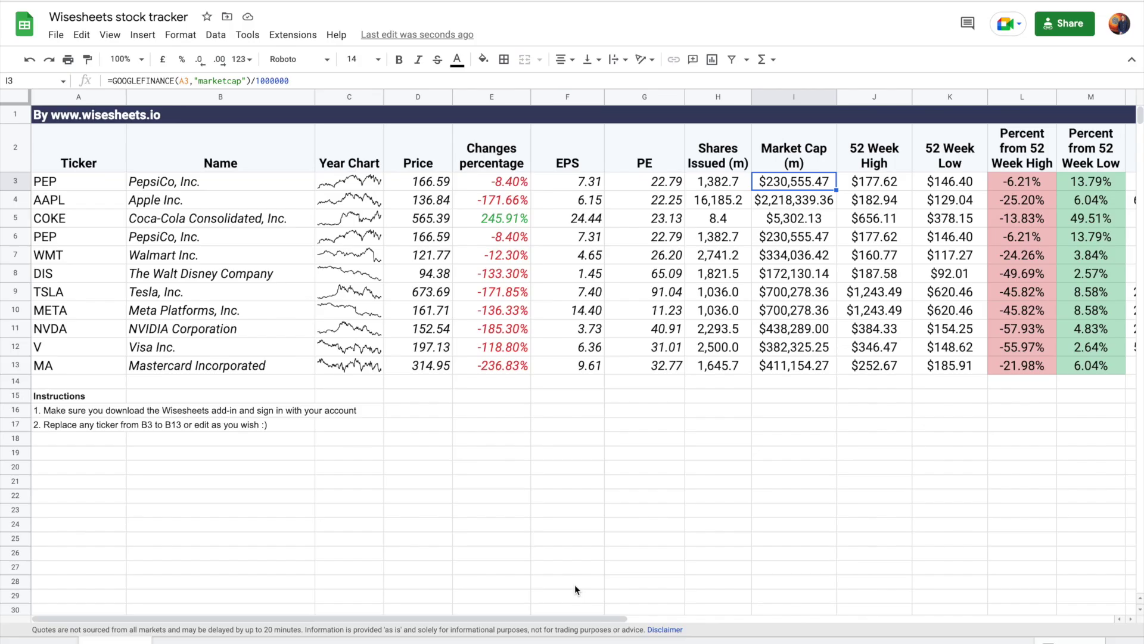
pyautogui.moveTo(578, 620)
pyautogui.mouseDown()
pyautogui.moveTo(815, 618)
pyautogui.moveTo(596, 629)
pyautogui.mouseUp()
pyautogui.moveTo(102, 152); pyautogui.dragTo(719, 160)
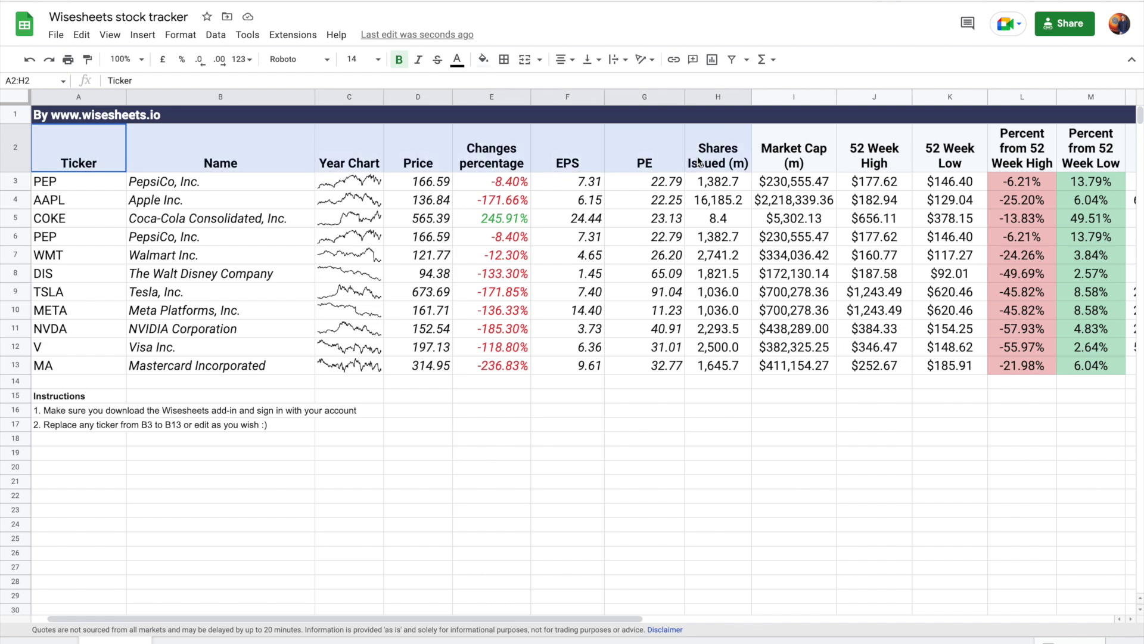
pyautogui.click(434, 438)
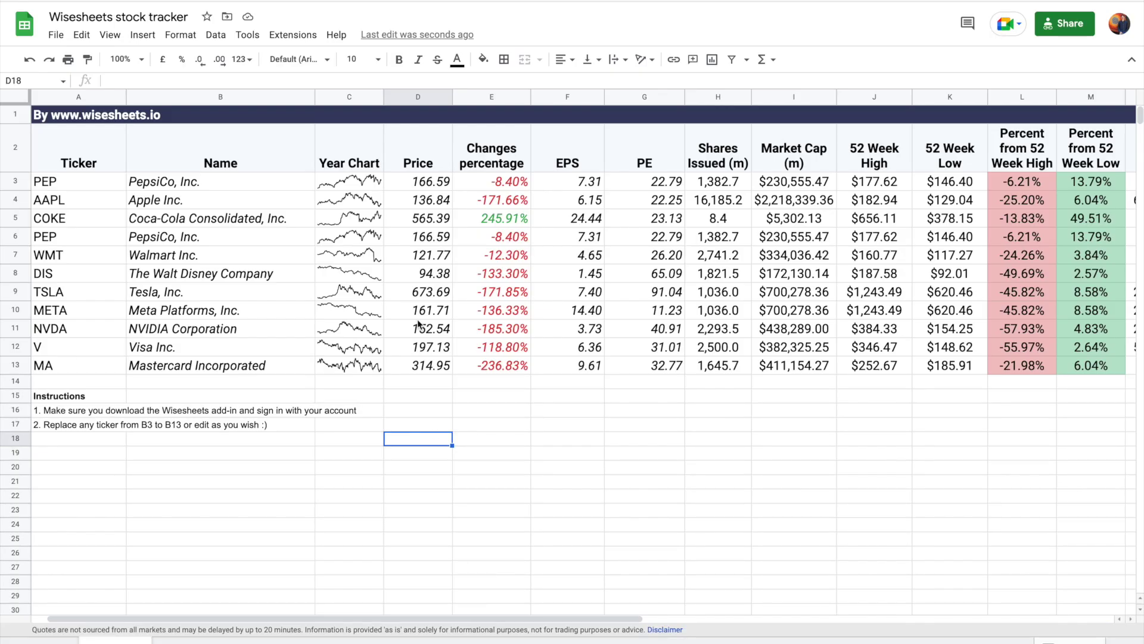
pyautogui.moveTo(365, 182); pyautogui.dragTo(352, 368)
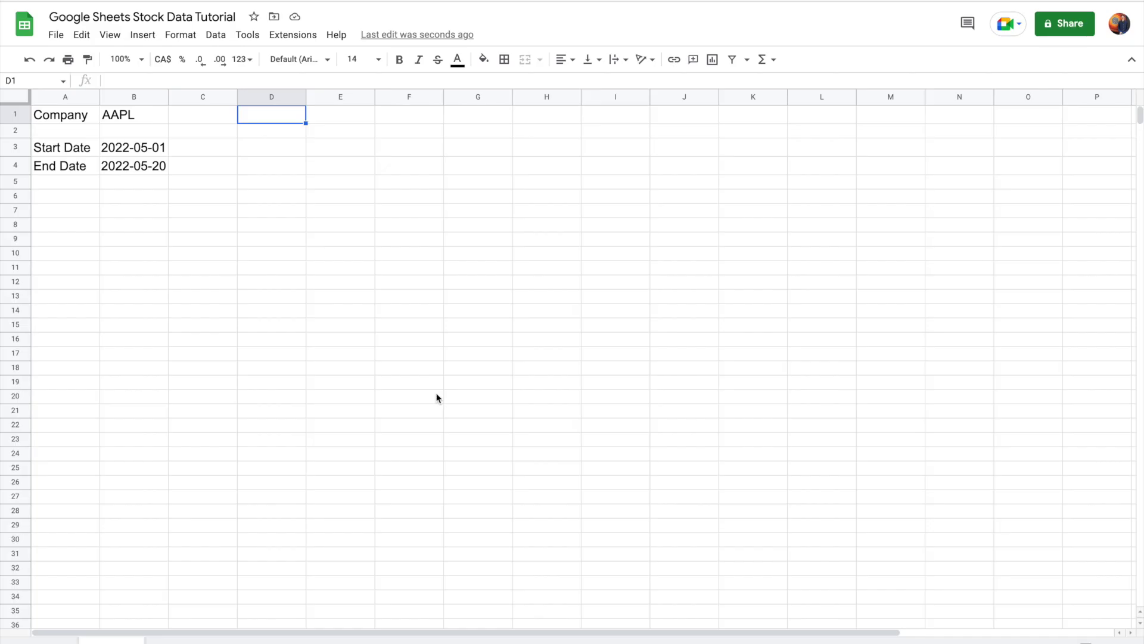
# Step: In the Google Sheets Stock Data Tutorial spreadsheet, go over the company, start date and end date cells in column B
pyautogui.press('Left')
pyautogui.press('Left')
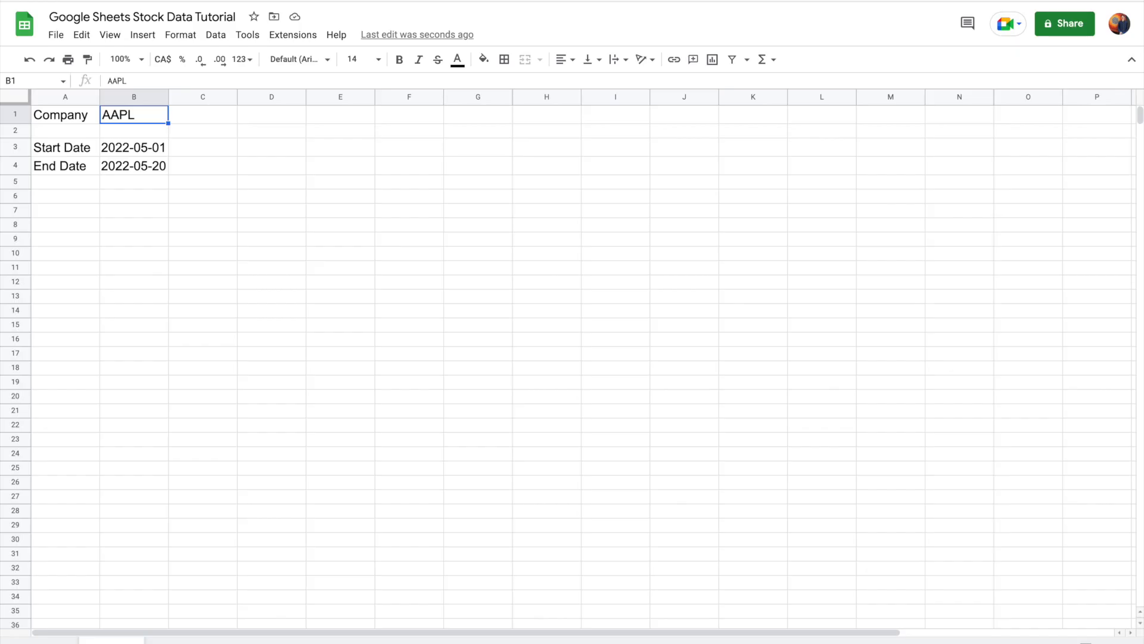
pyautogui.press('Down')
pyautogui.press('Down')
pyautogui.press('Down')
pyautogui.press('Up')
pyautogui.press('Up')
pyautogui.press('Up')
pyautogui.press('Right')
pyautogui.press('Right')
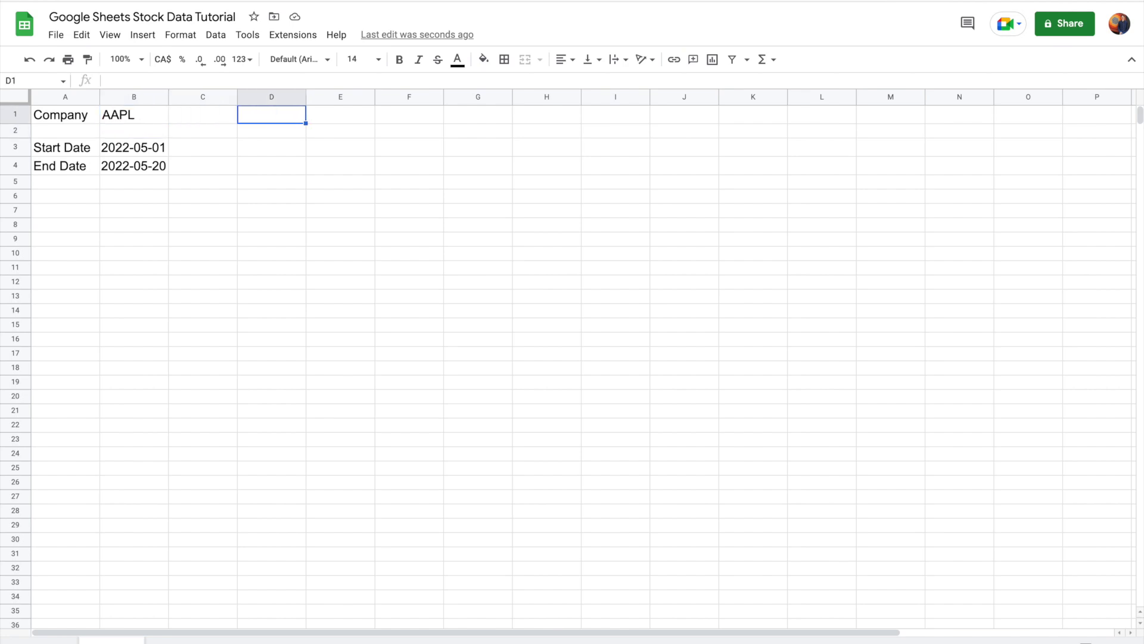
# Step: Start a GOOGLEFINANCE formula in D1 with B1 as the ticker and "close" as the attribute
pyautogui.write('=')
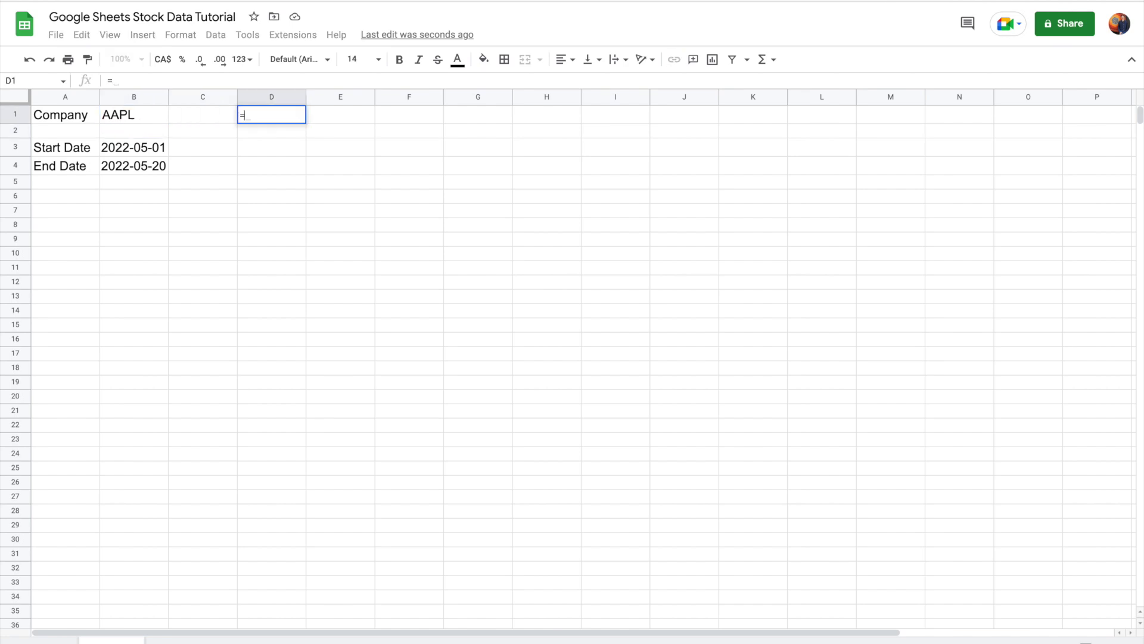
pyautogui.write('goo')
pyautogui.click(366, 135)
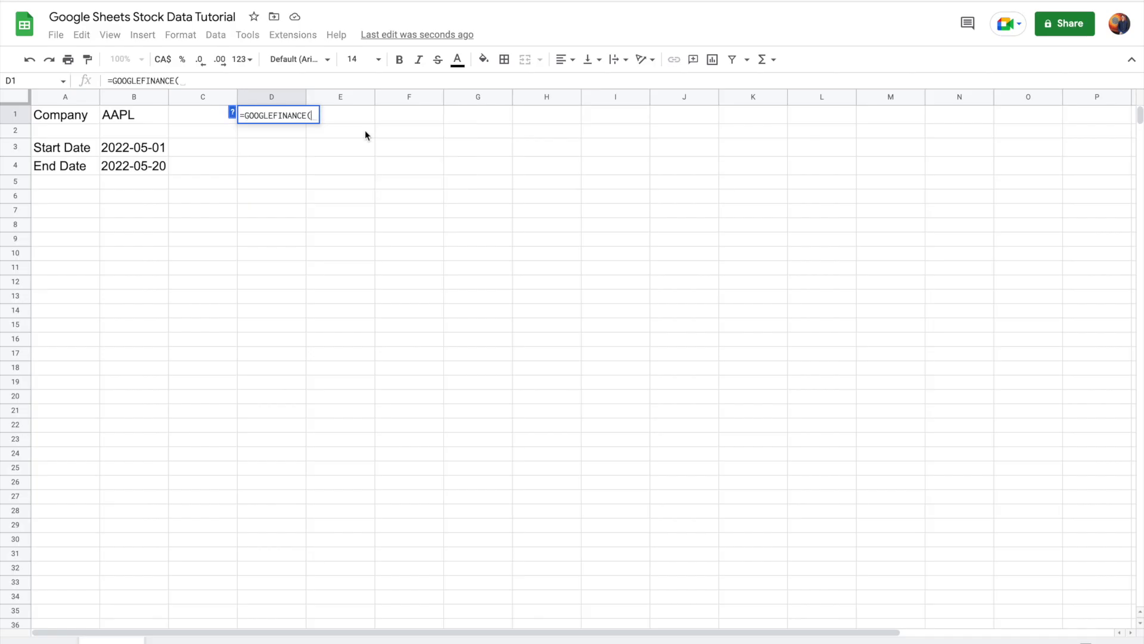
pyautogui.click(124, 116)
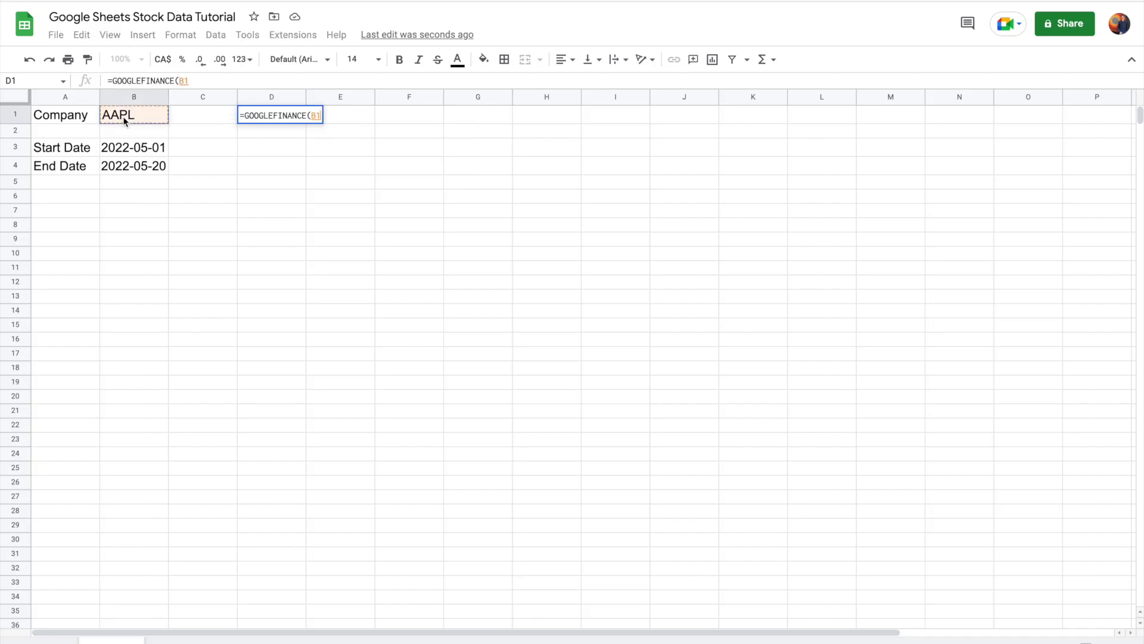
pyautogui.write(',')
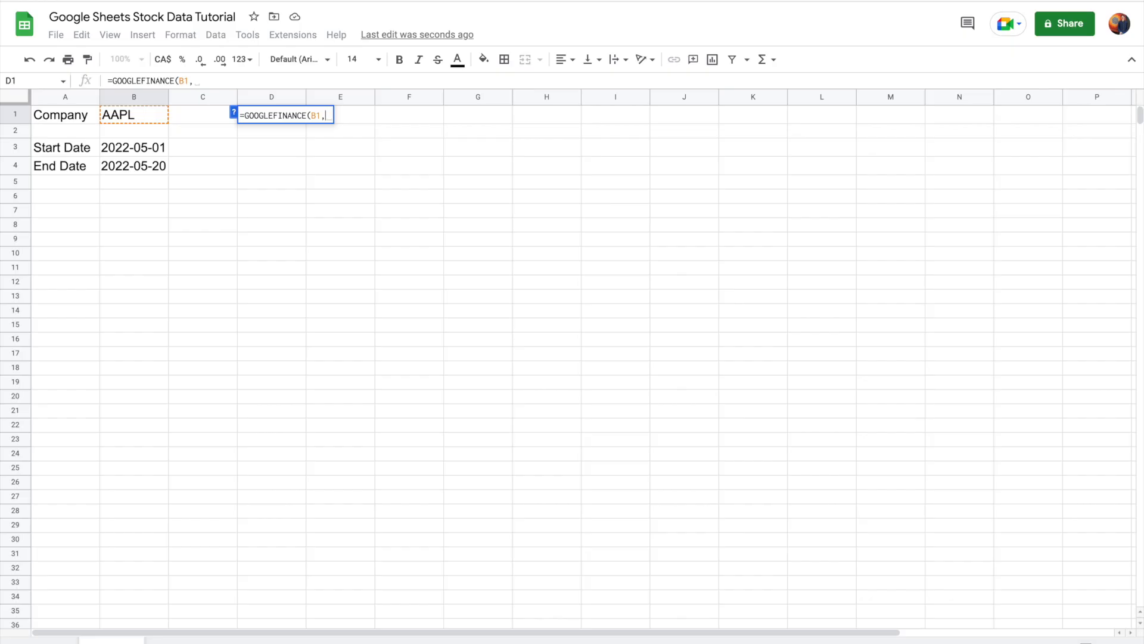
pyautogui.write('"clos')
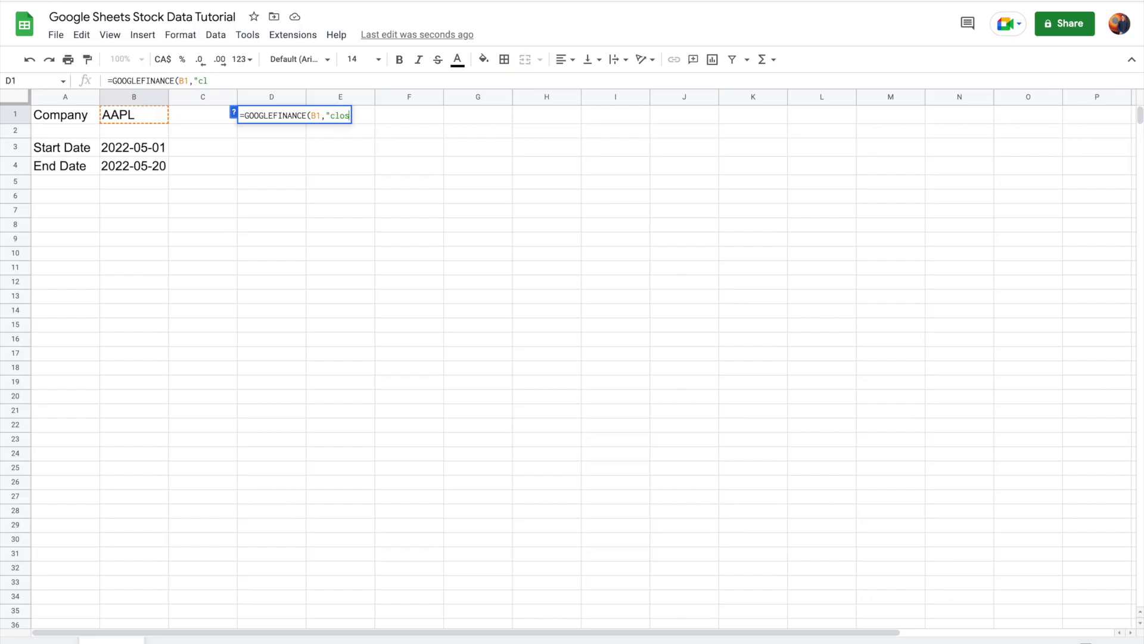
pyautogui.write('e",')
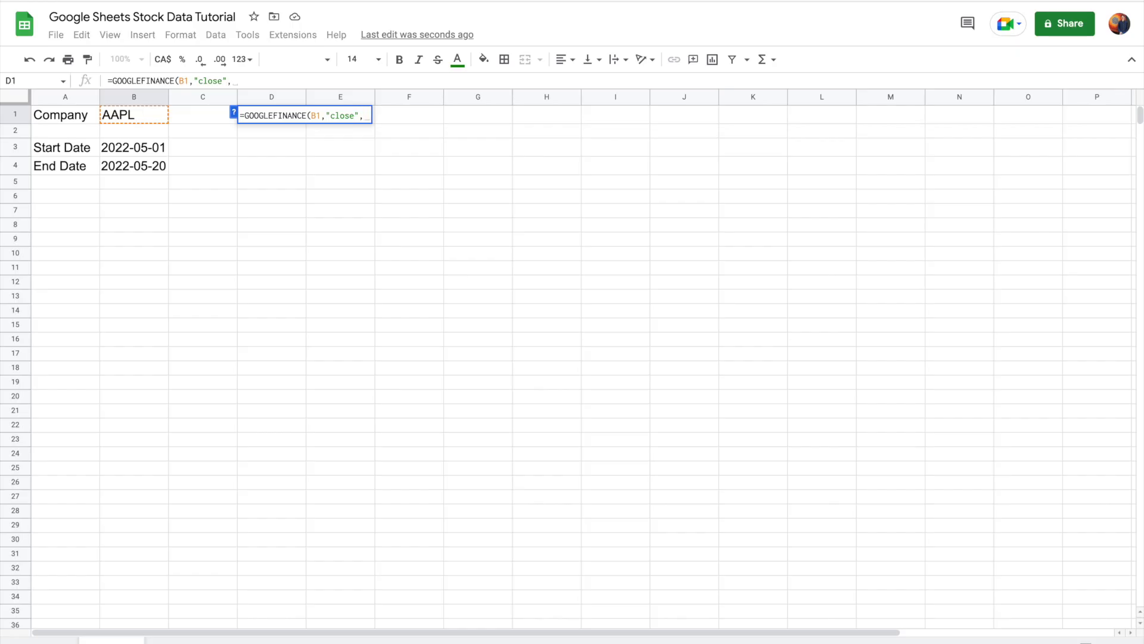
# Step: Show the function's argument help and complete the D1 formula with B3 as start date and B4 as end date
pyautogui.click(234, 113)
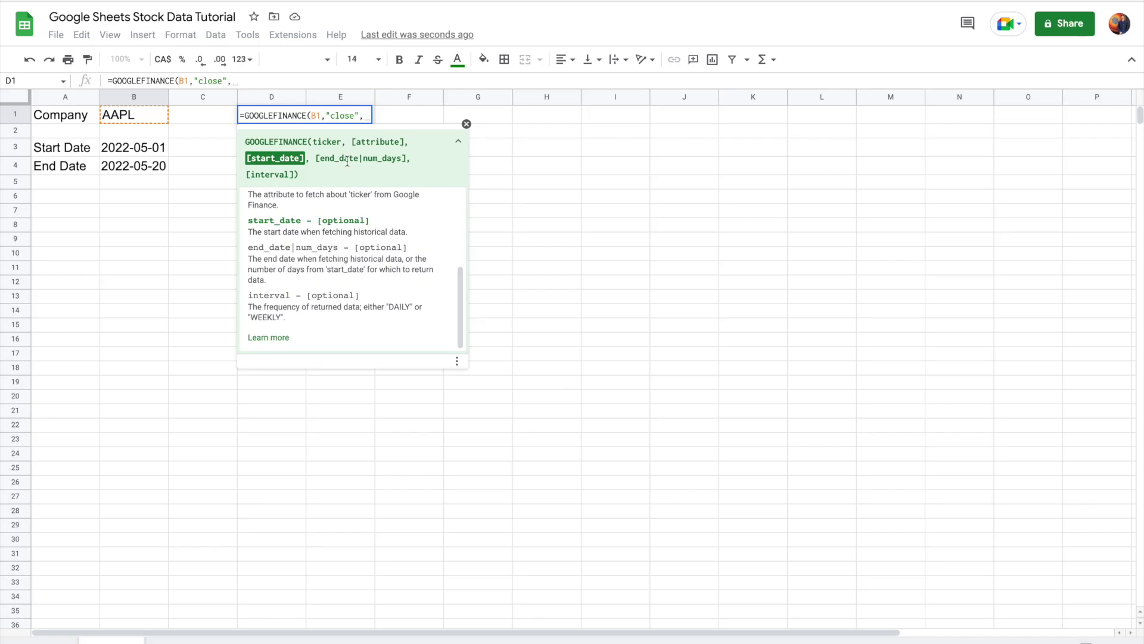
pyautogui.click(134, 150)
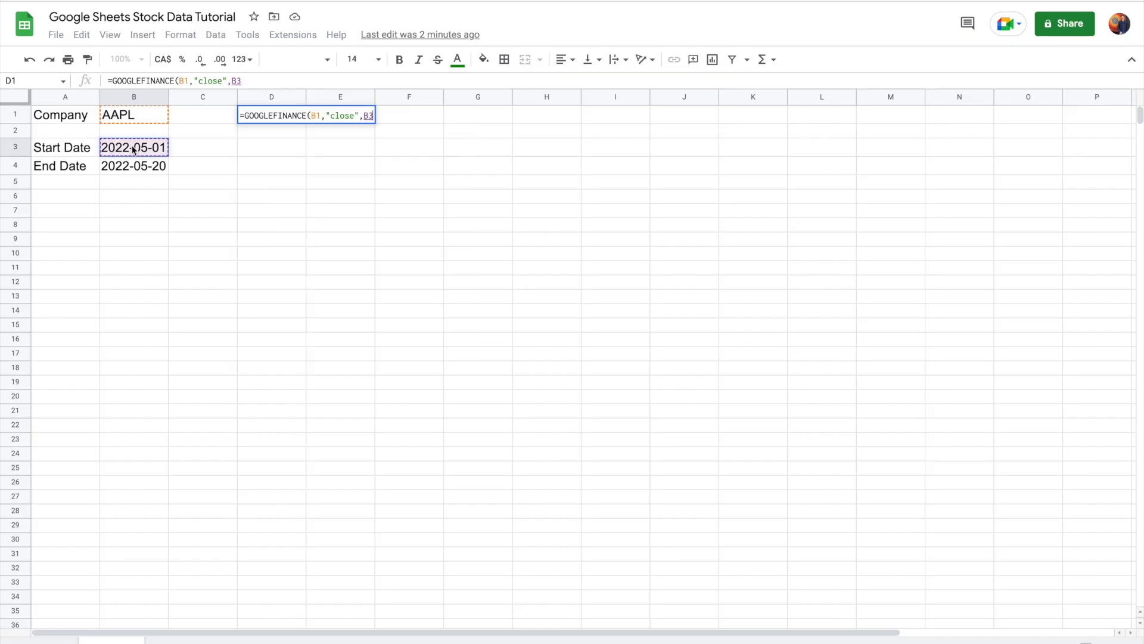
pyautogui.write(',')
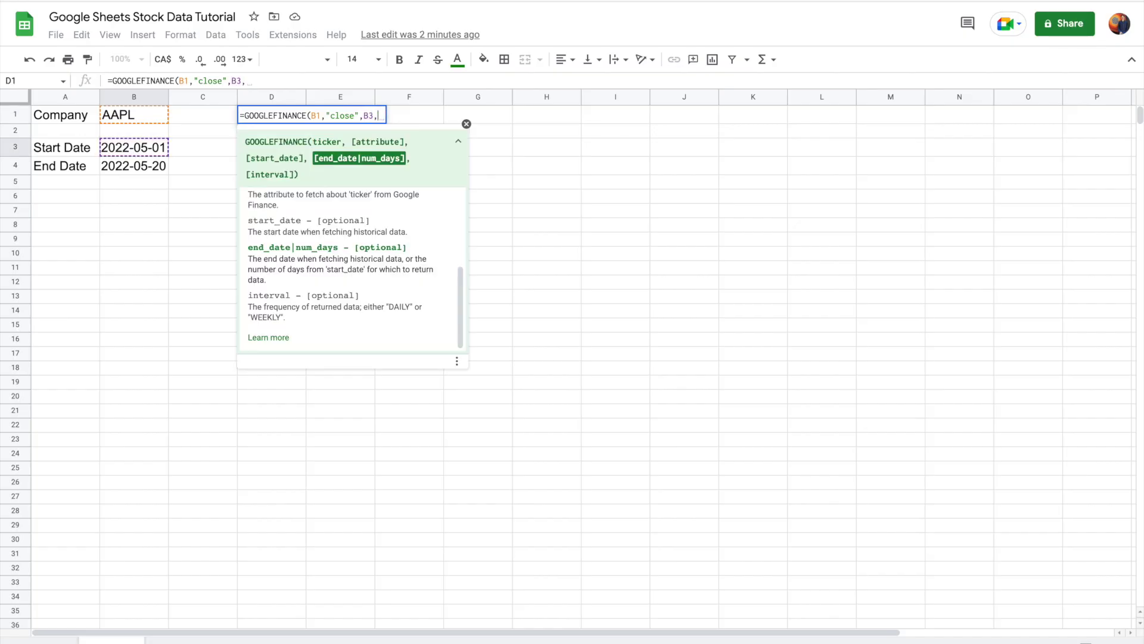
pyautogui.click(140, 169)
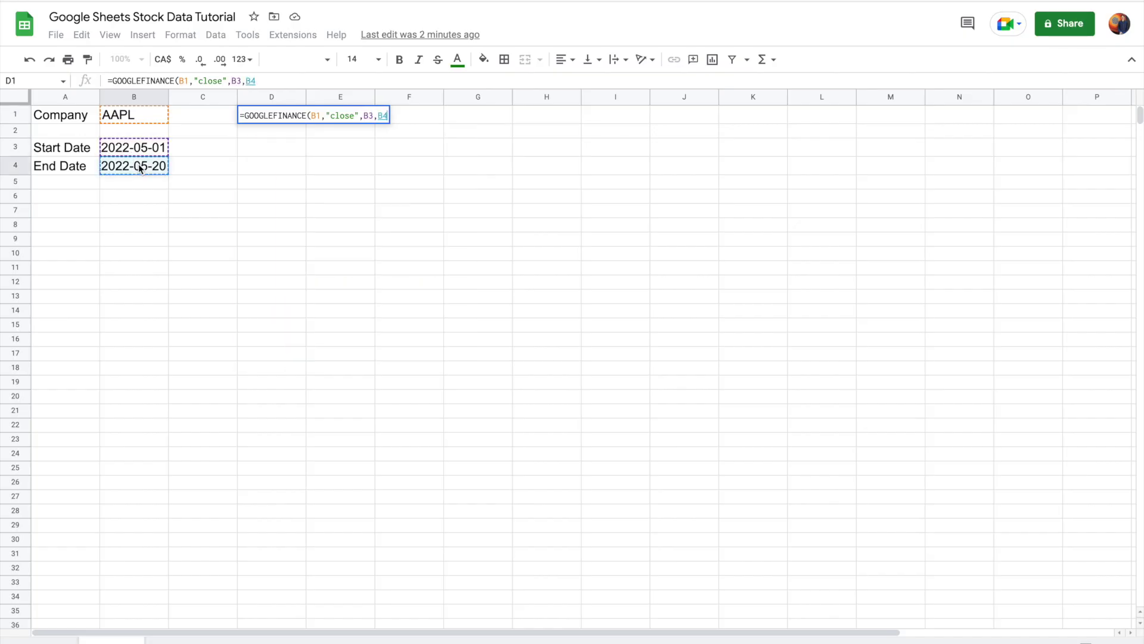
pyautogui.write(')')
pyautogui.press('Return')
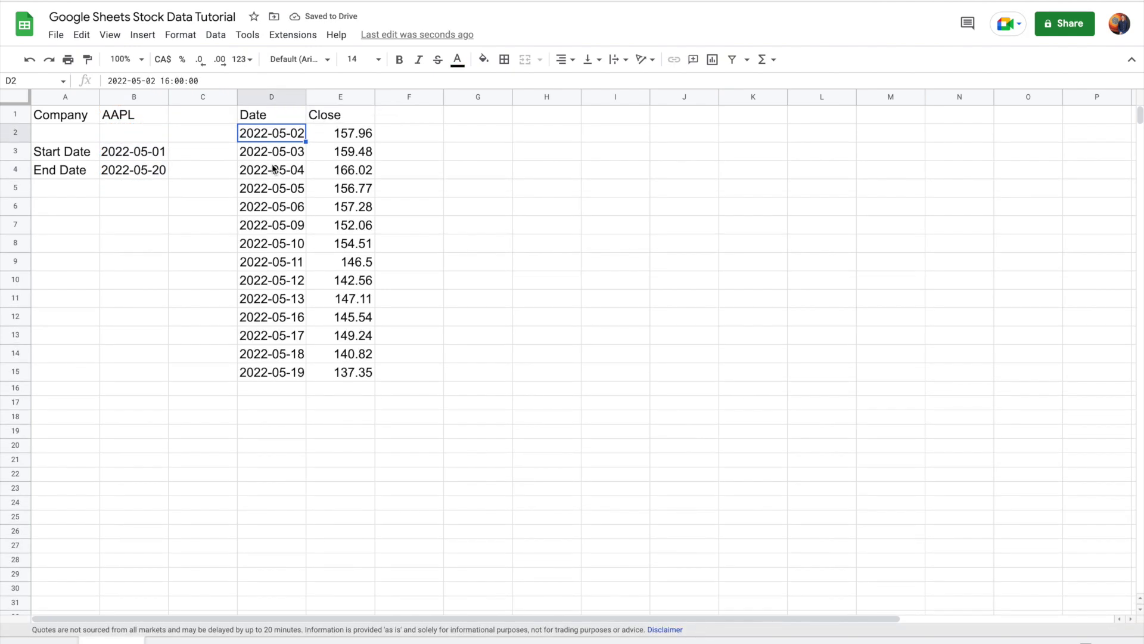
# Step: Examine the formula in D1, the Date and Close columns in D2:E15, and the start date in B3
pyautogui.click(272, 117)
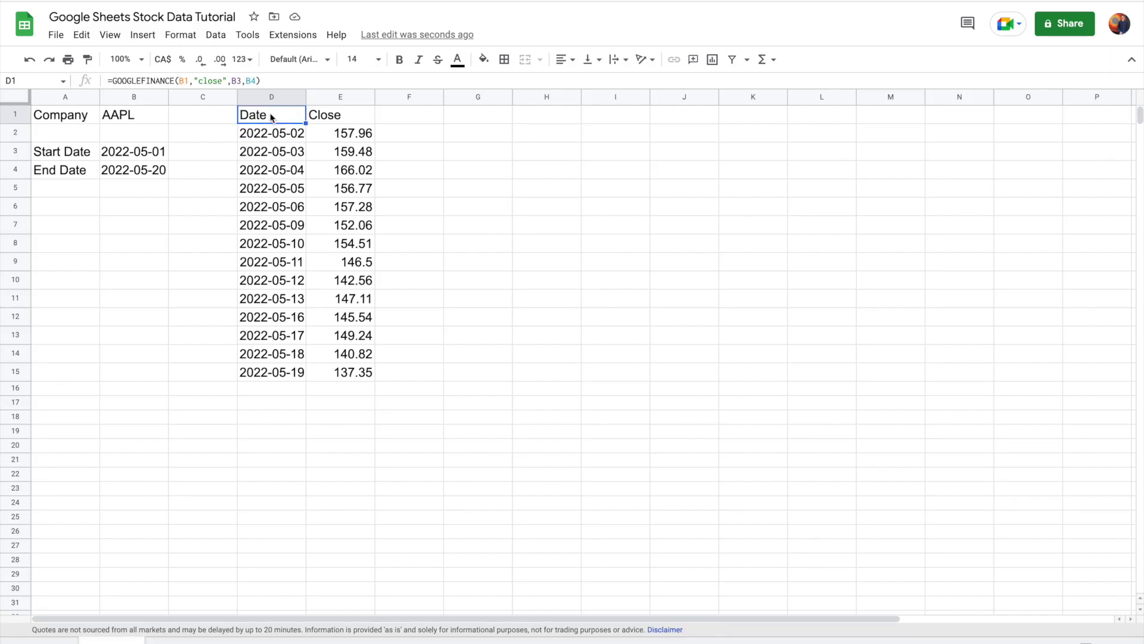
pyautogui.click(338, 119)
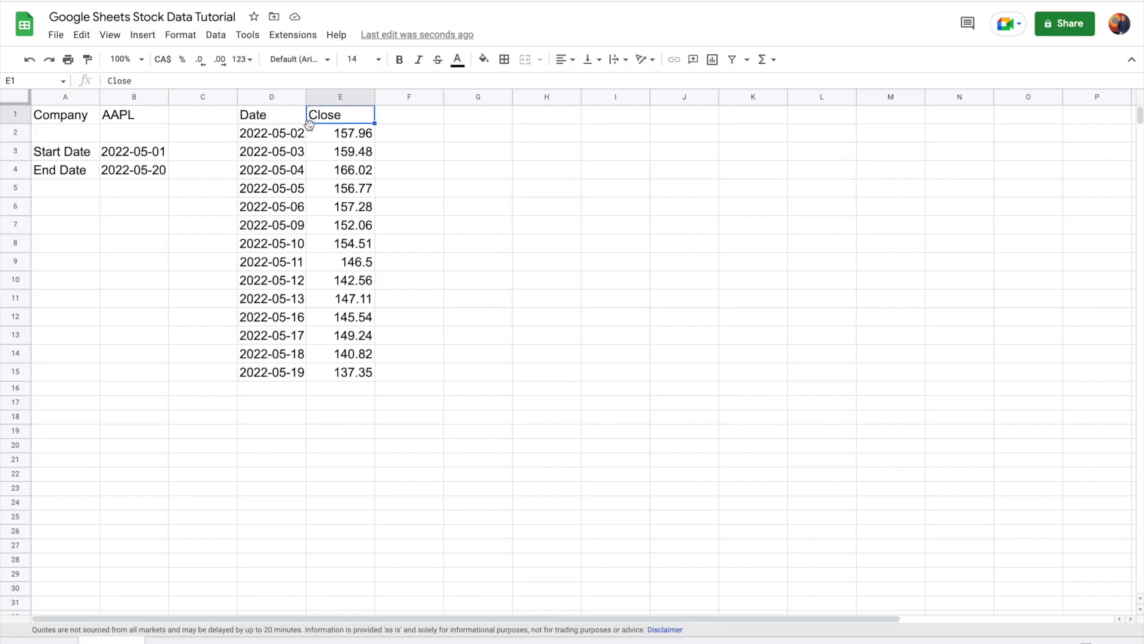
pyautogui.moveTo(274, 133); pyautogui.dragTo(343, 380)
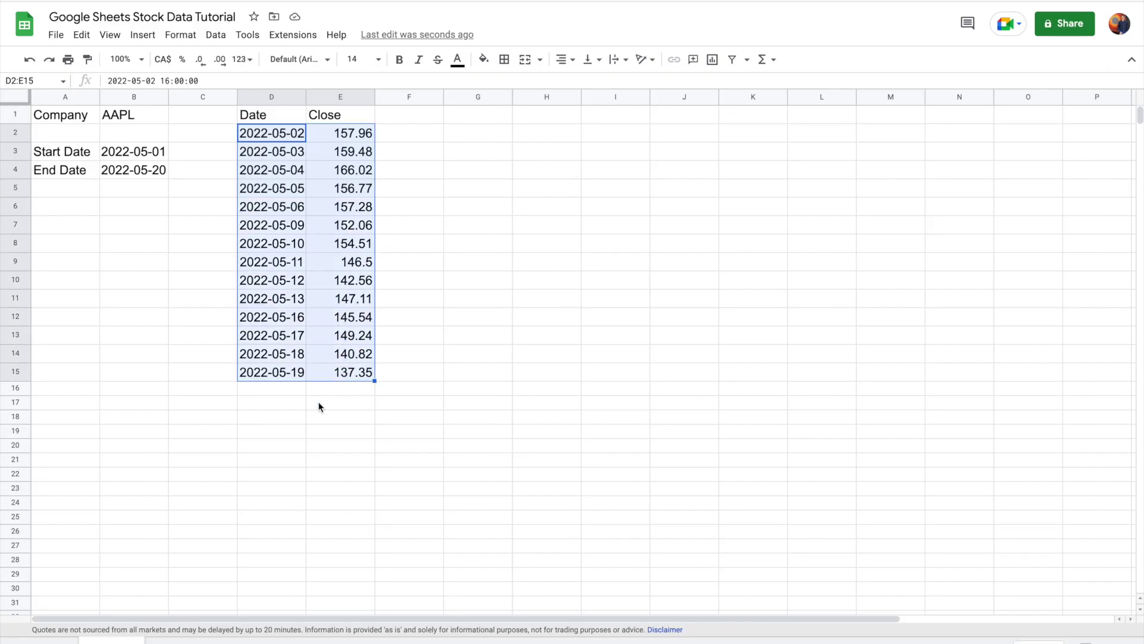
pyautogui.click(318, 407)
pyautogui.click(135, 154)
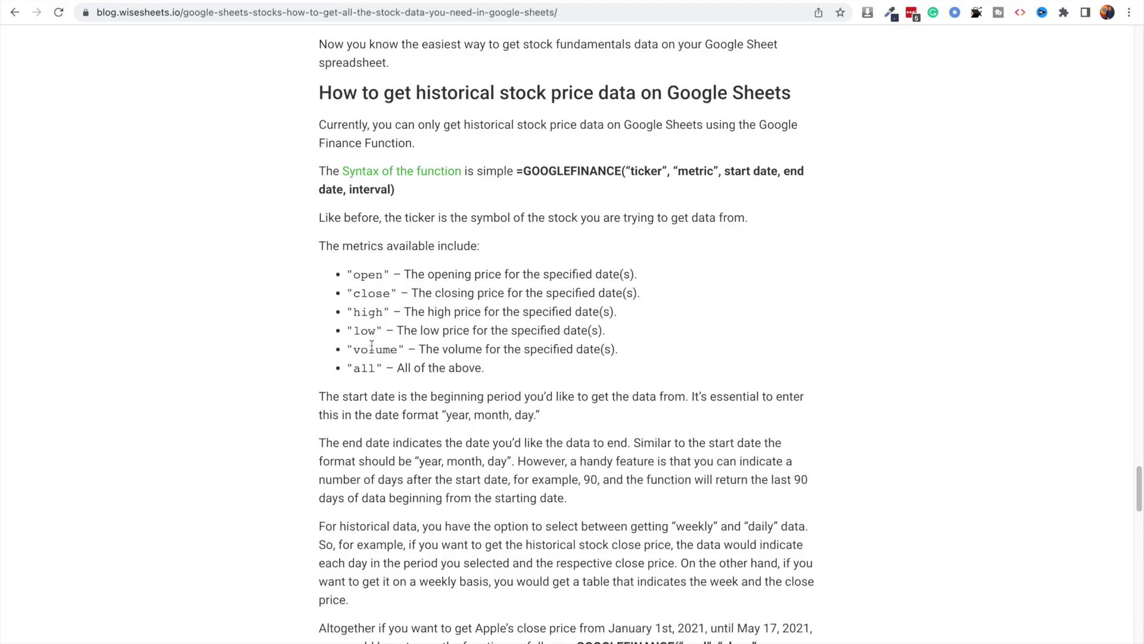
# Step: Switch from the Wisesheets article back to the spreadsheet and change the attribute in the D1 GOOGLEFINANCE formula to "all"
pyautogui.click(115, 1)
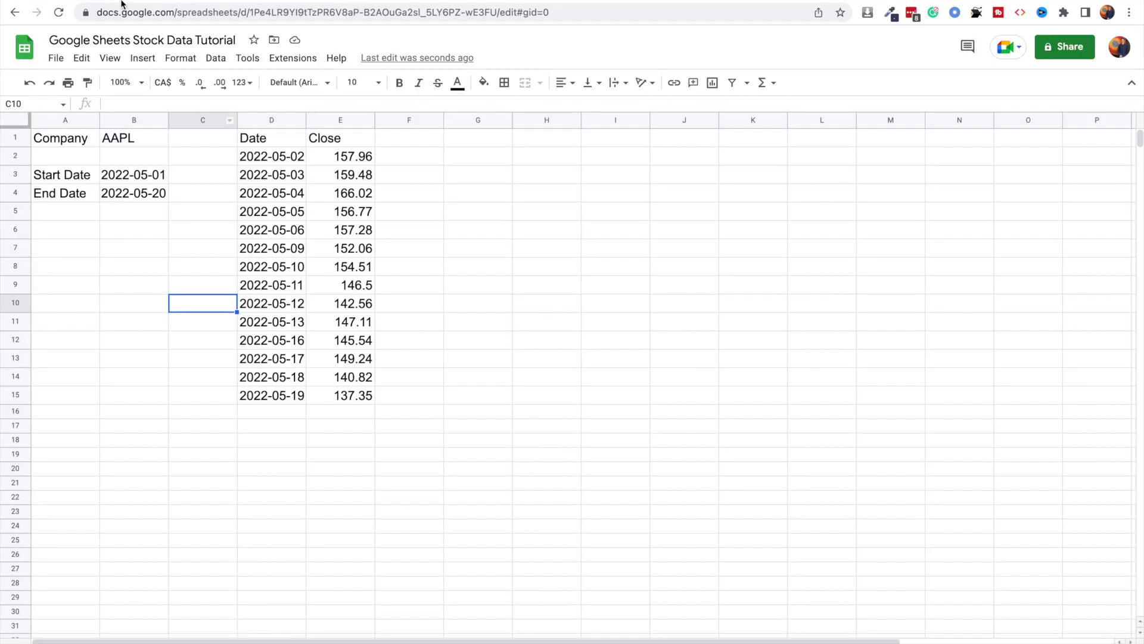
pyautogui.click(290, 140)
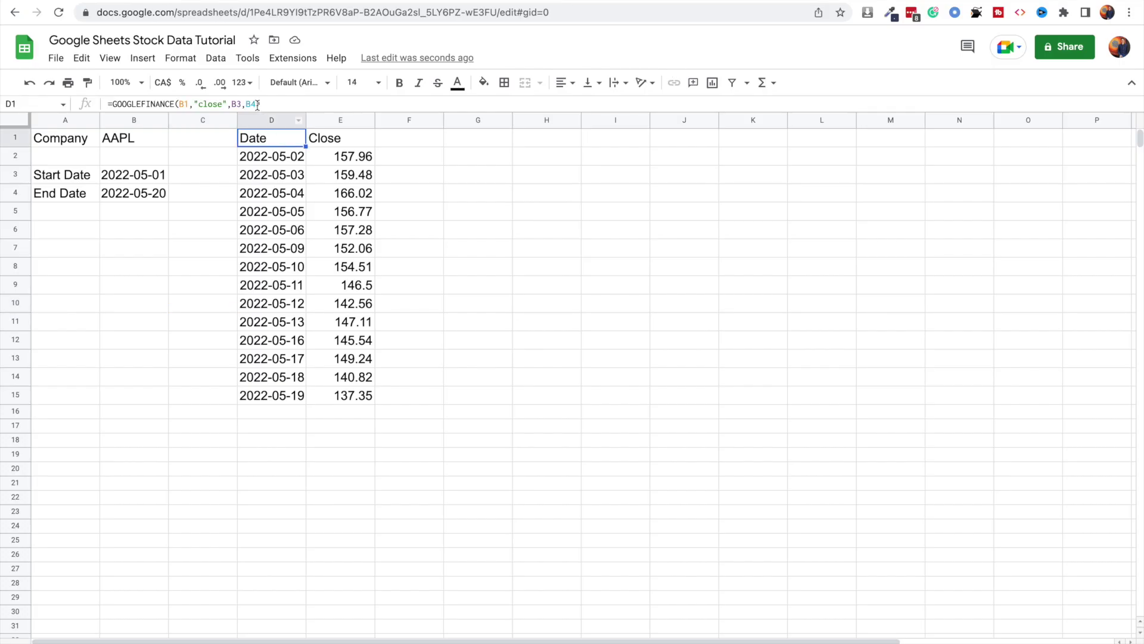
pyautogui.click(257, 105)
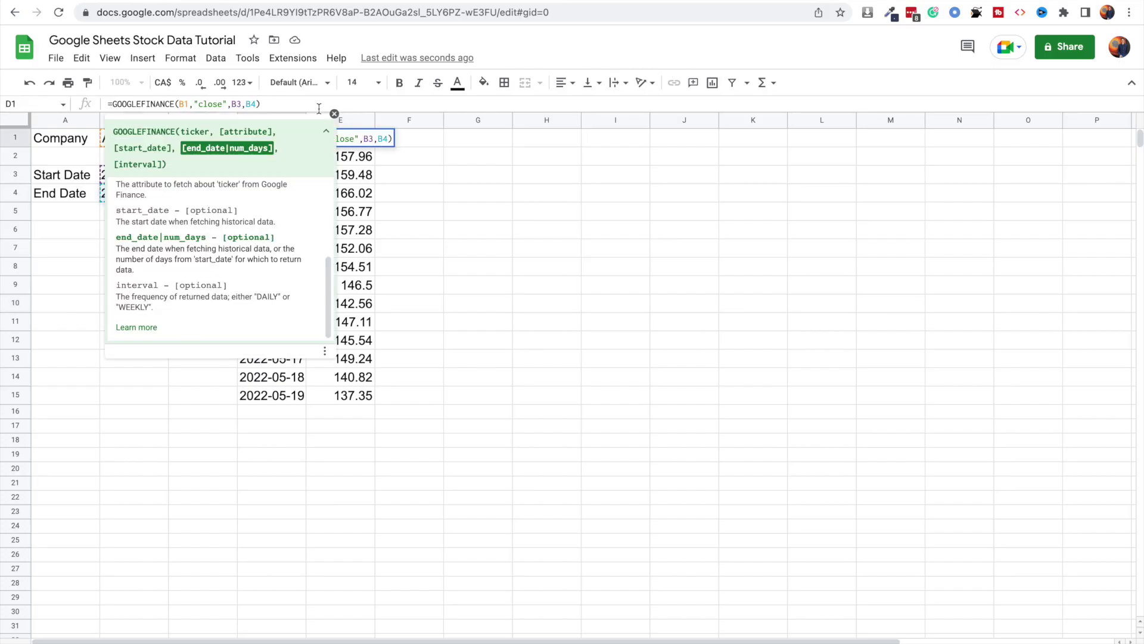
pyautogui.press('Return')
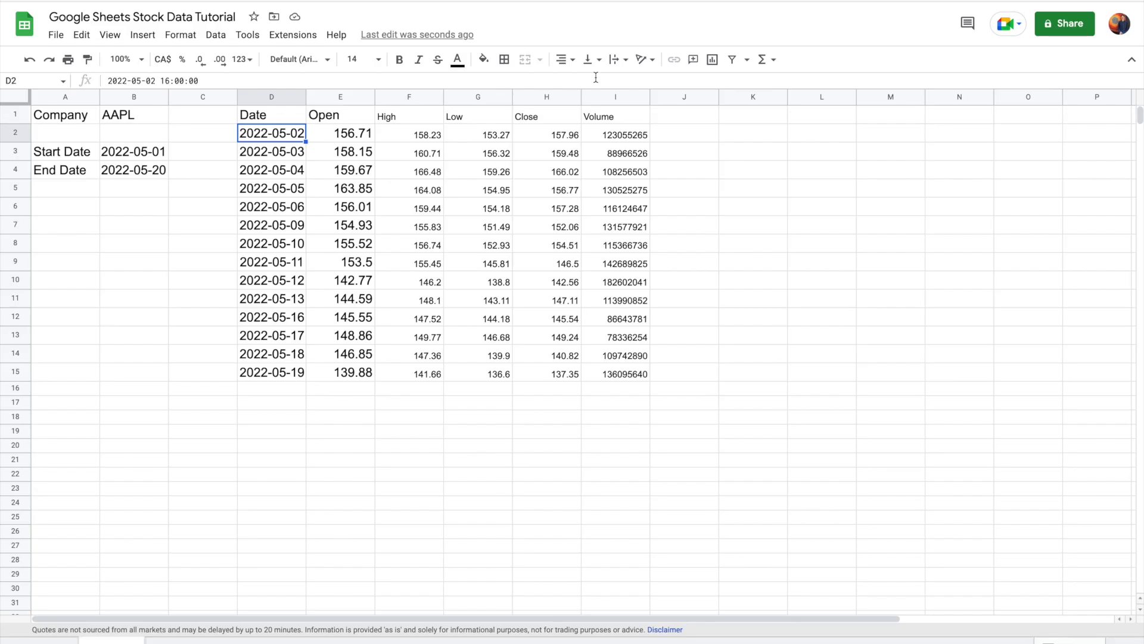
# Step: Examine the High and Open columns of the AAPL historical price table
pyautogui.click(397, 113)
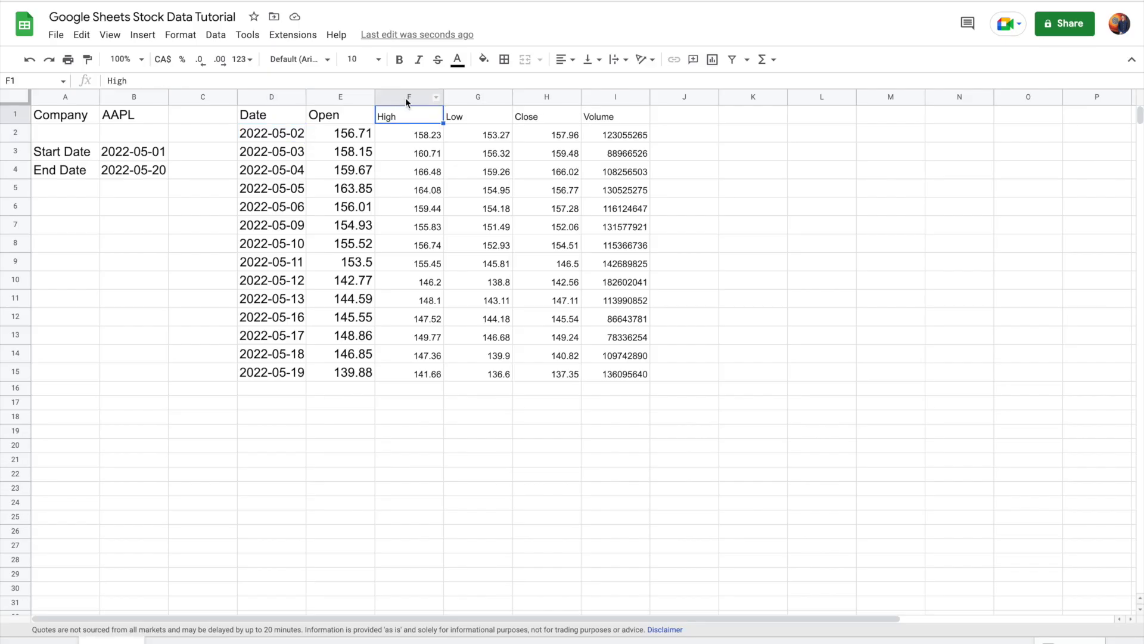
pyautogui.click(348, 118)
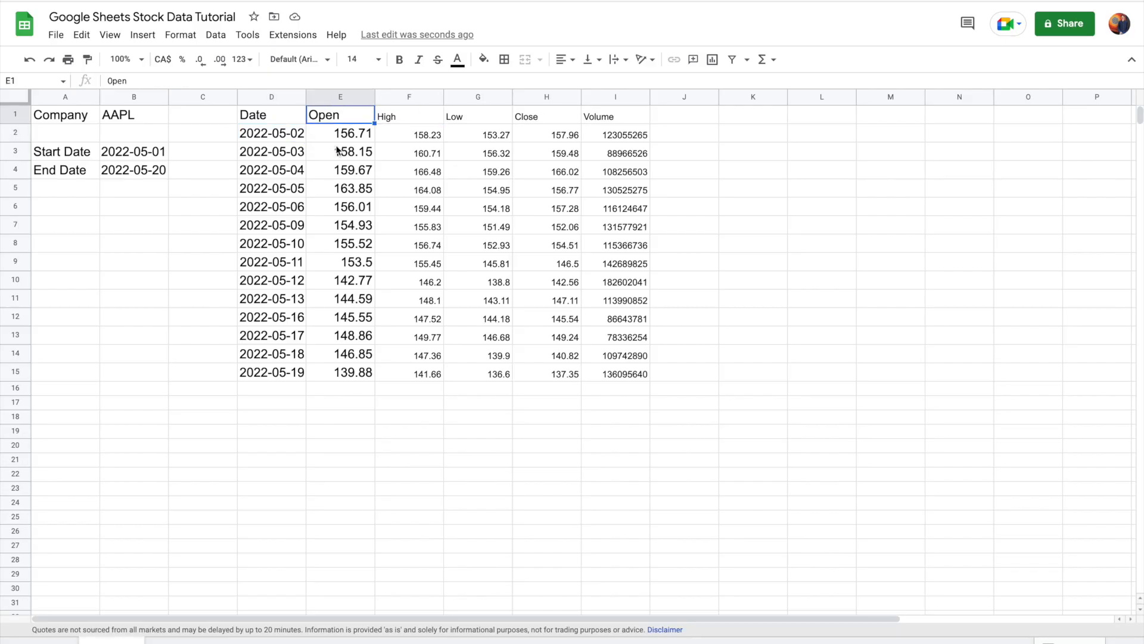
pyautogui.click(335, 157)
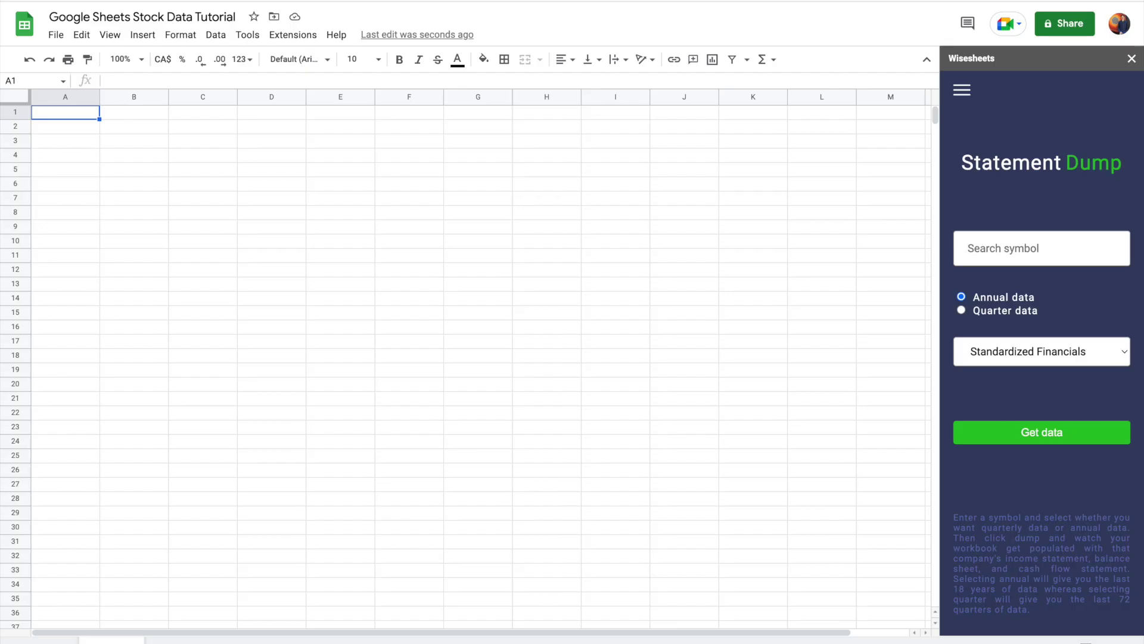
# Step: Get Apple Inc. (AAPL, NASDAQ) annual data as Standardized Financials with the Wisesheets Statement Dump
pyautogui.write('appl')
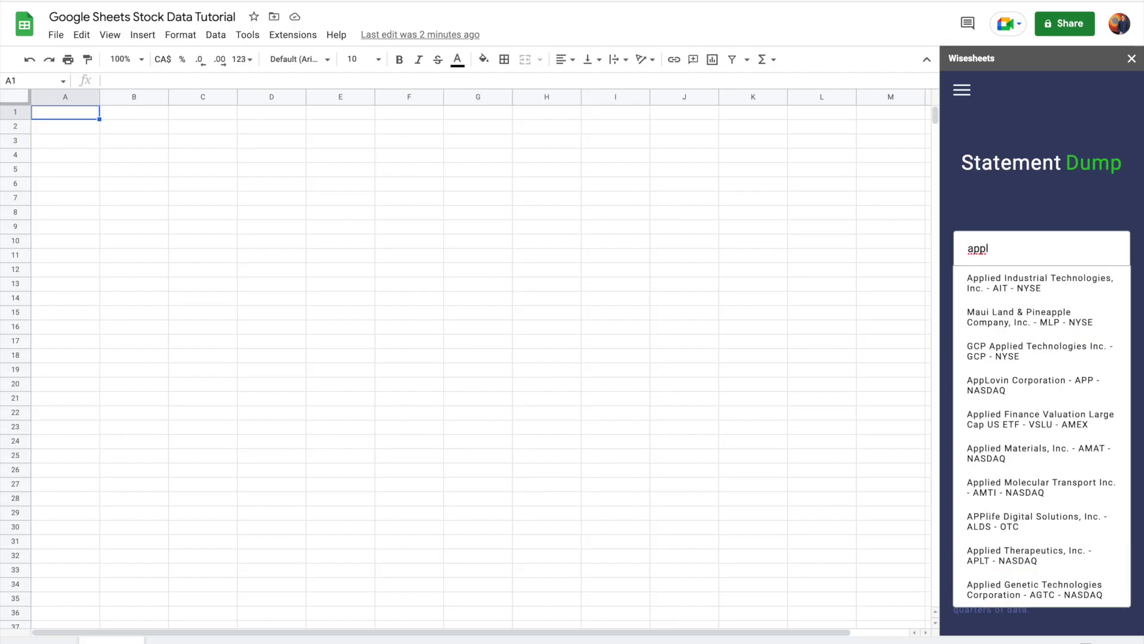
pyautogui.write('e')
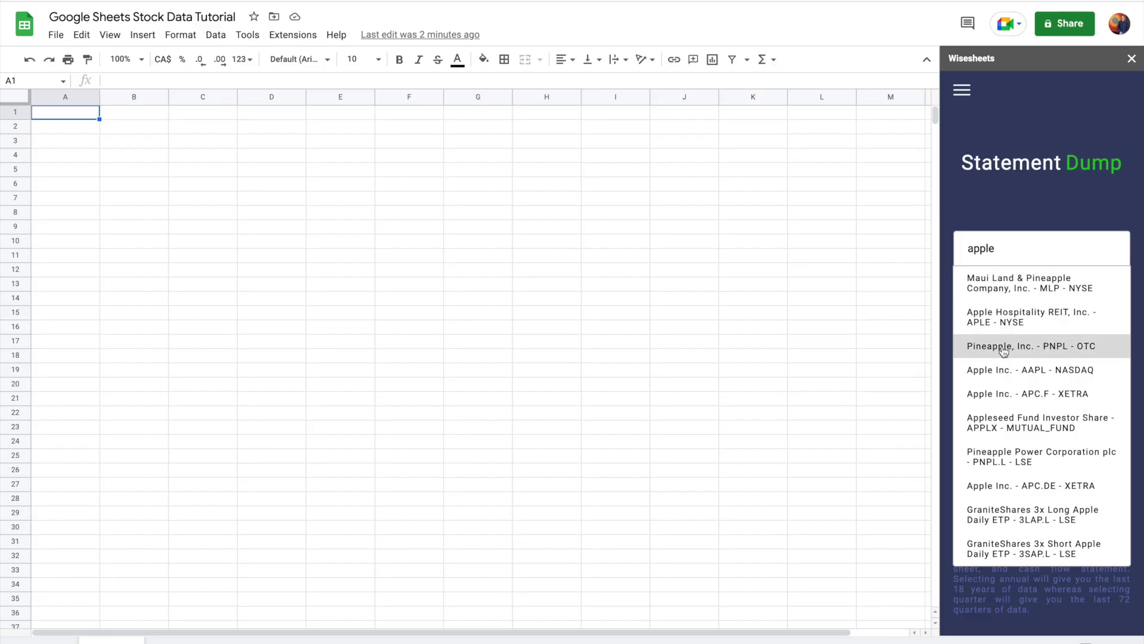
pyautogui.click(1001, 371)
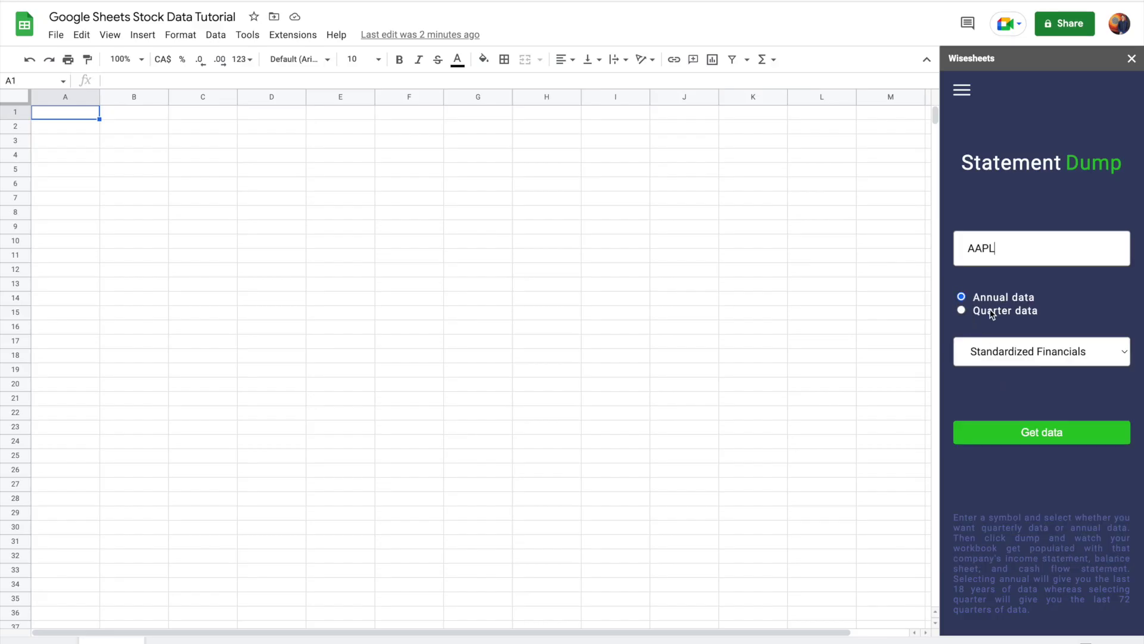
pyautogui.click(1000, 349)
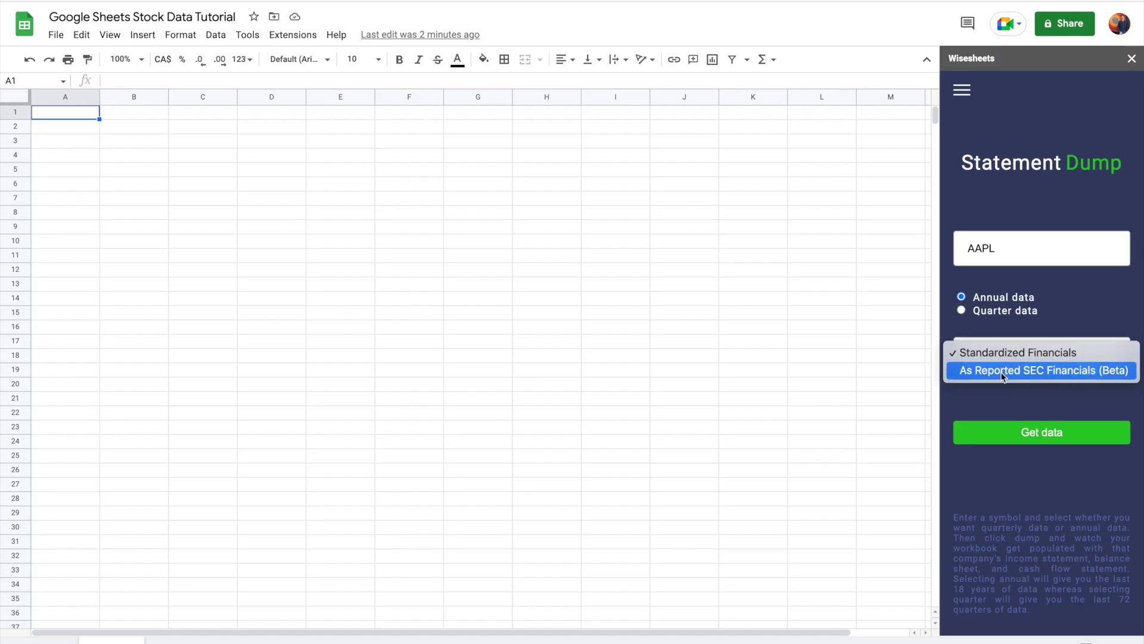
pyautogui.click(1059, 327)
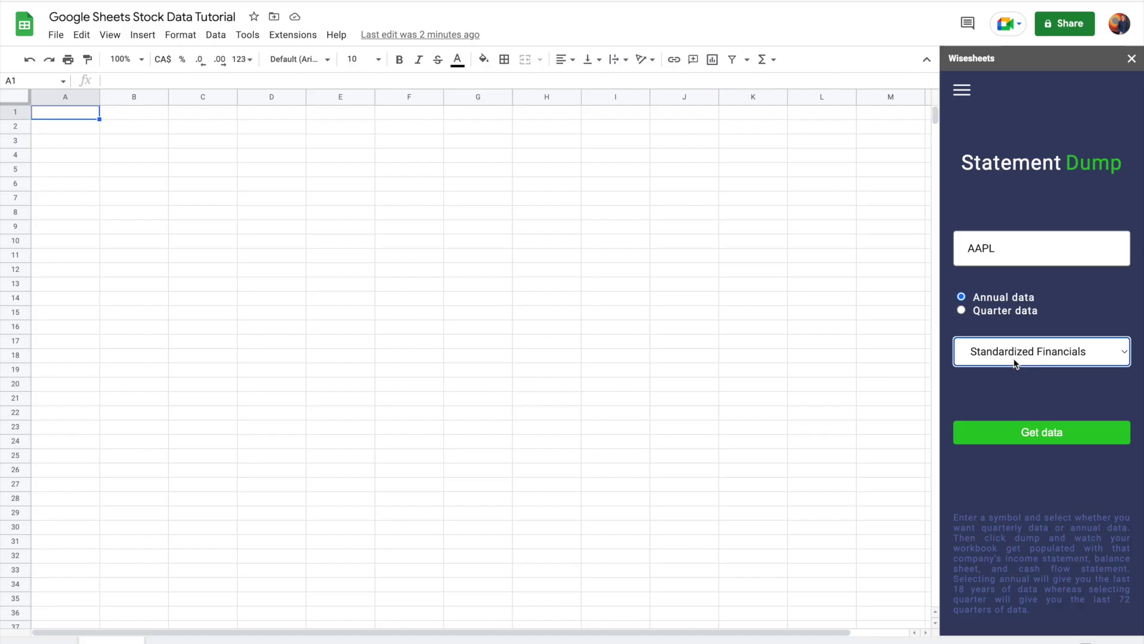
pyautogui.click(1030, 435)
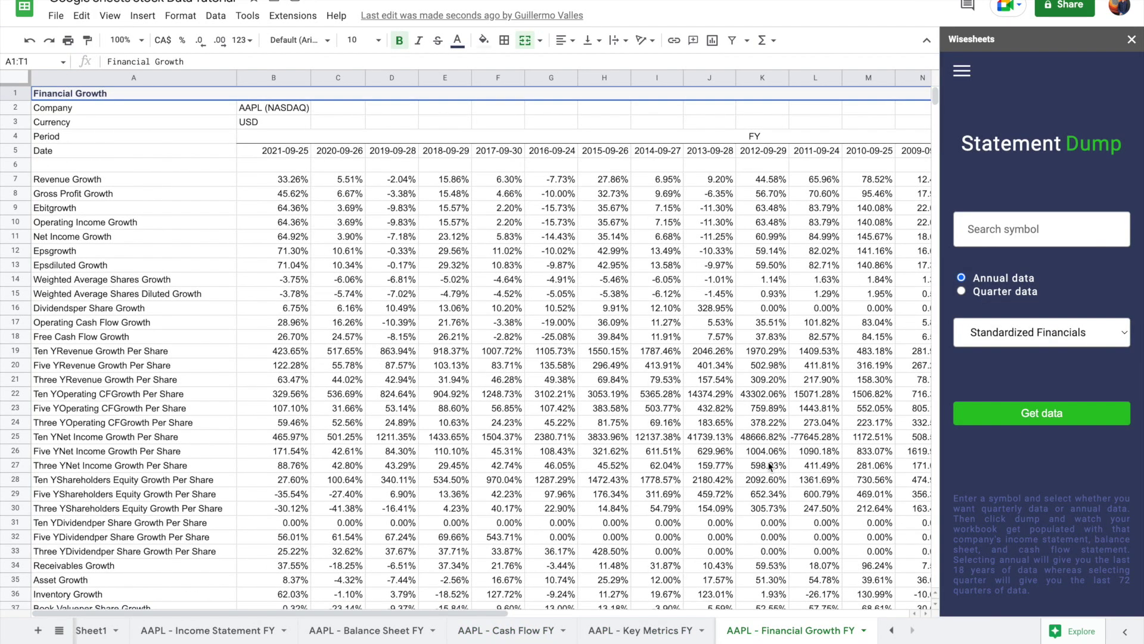
# Step: Examine the line items and yearly figures on the AAPL income statement and balance sheet
pyautogui.click(193, 634)
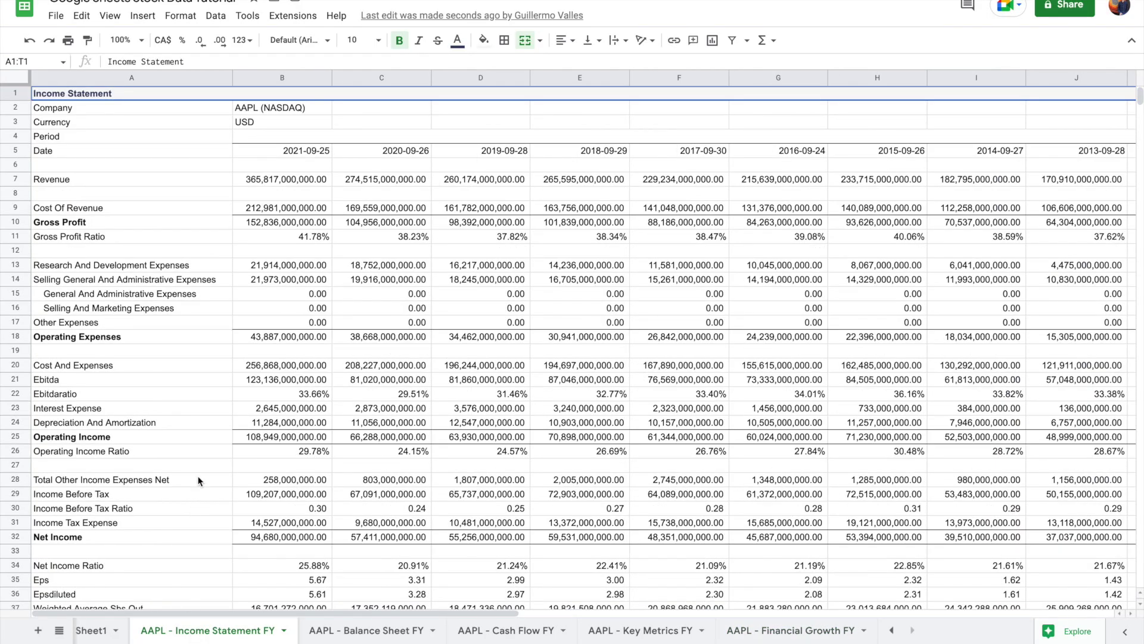
pyautogui.scroll(-3, 205, 459)
pyautogui.scroll(2, 205, 464)
pyautogui.scroll(1, 205, 460)
pyautogui.click(364, 631)
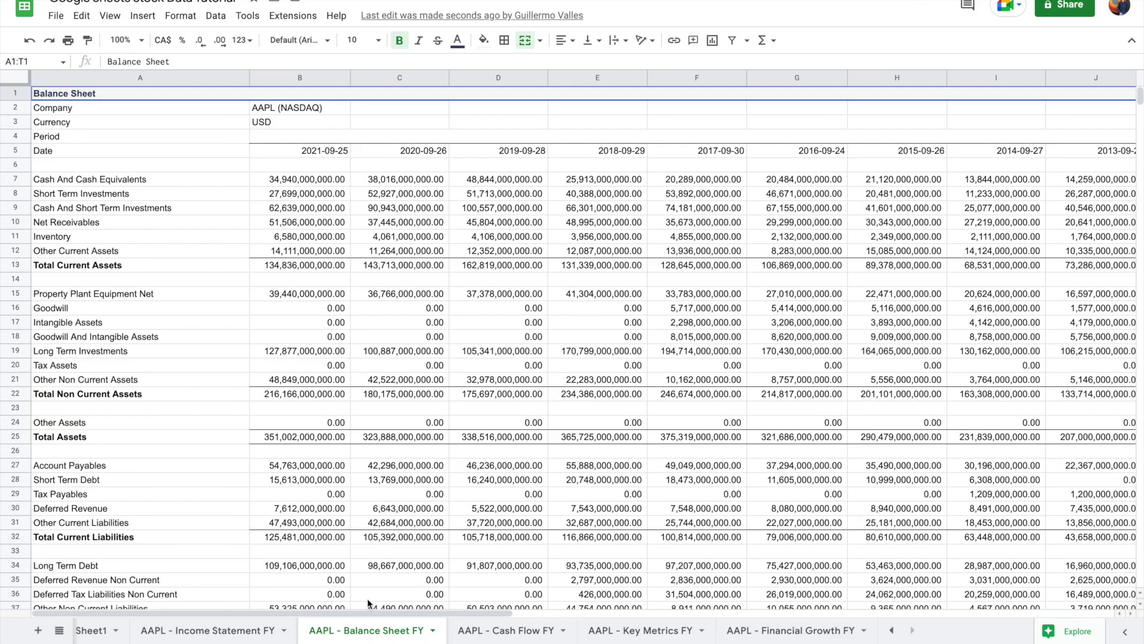
pyautogui.scroll(-5, 330, 501)
pyautogui.scroll(-4, 330, 500)
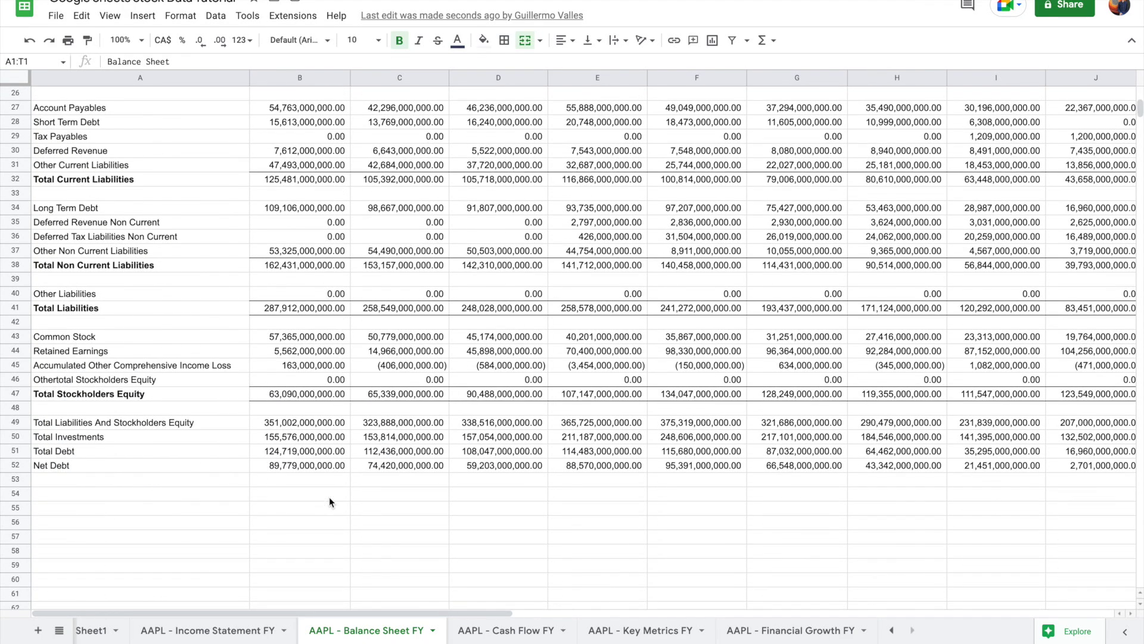
# Step: Review the AAPL cash flow, key metrics and financial growth sheets
pyautogui.click(511, 630)
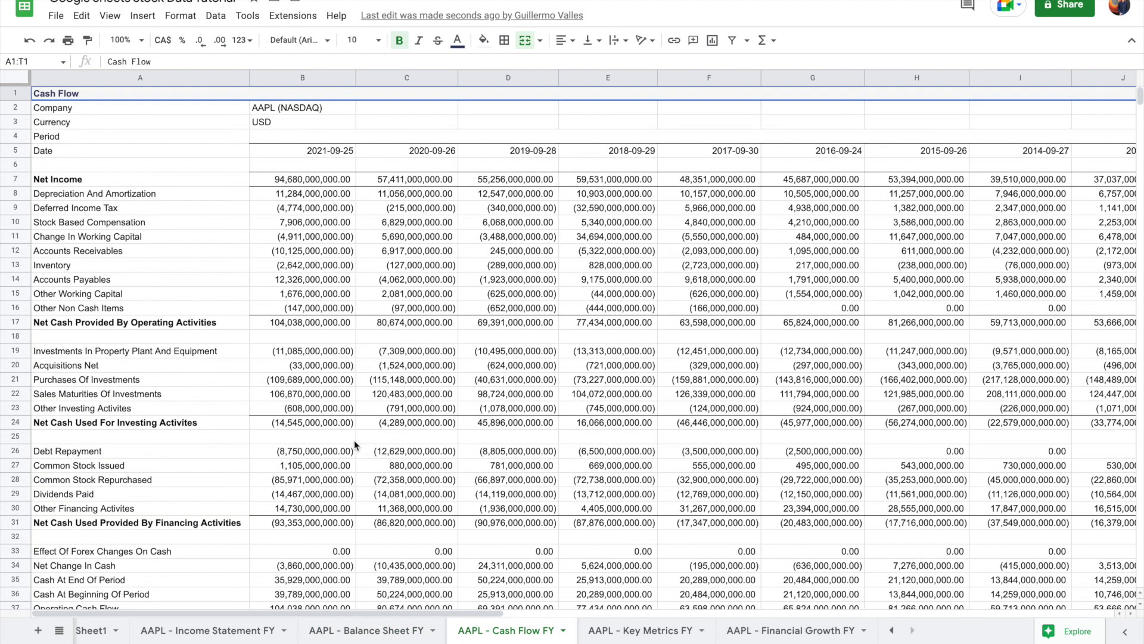
pyautogui.scroll(-3, 355, 439)
pyautogui.scroll(3, 354, 440)
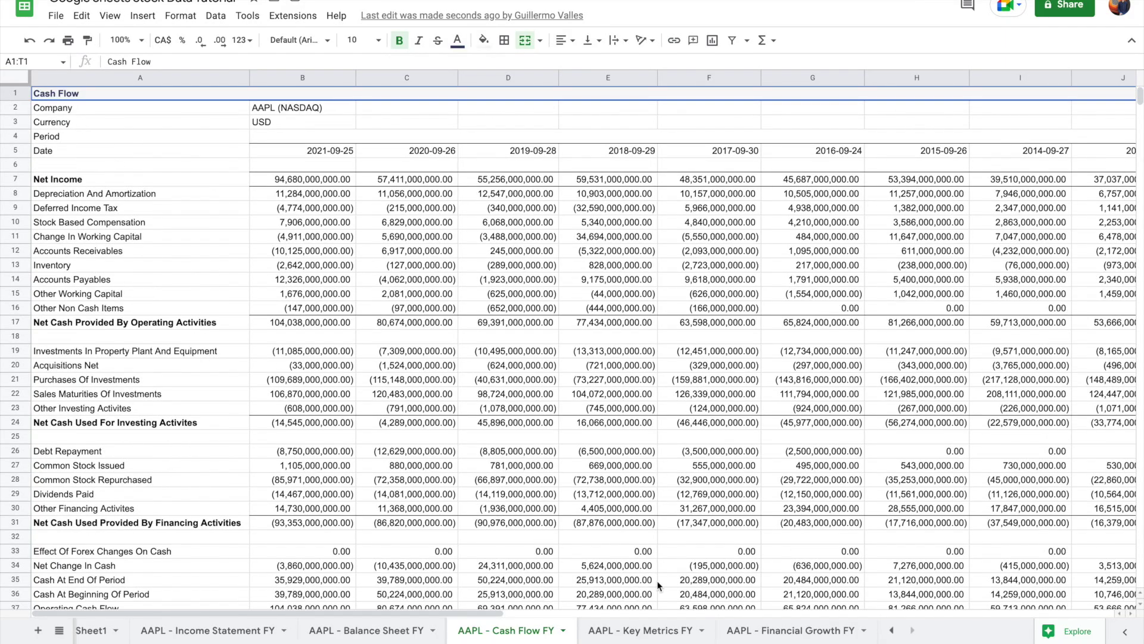
pyautogui.click(673, 631)
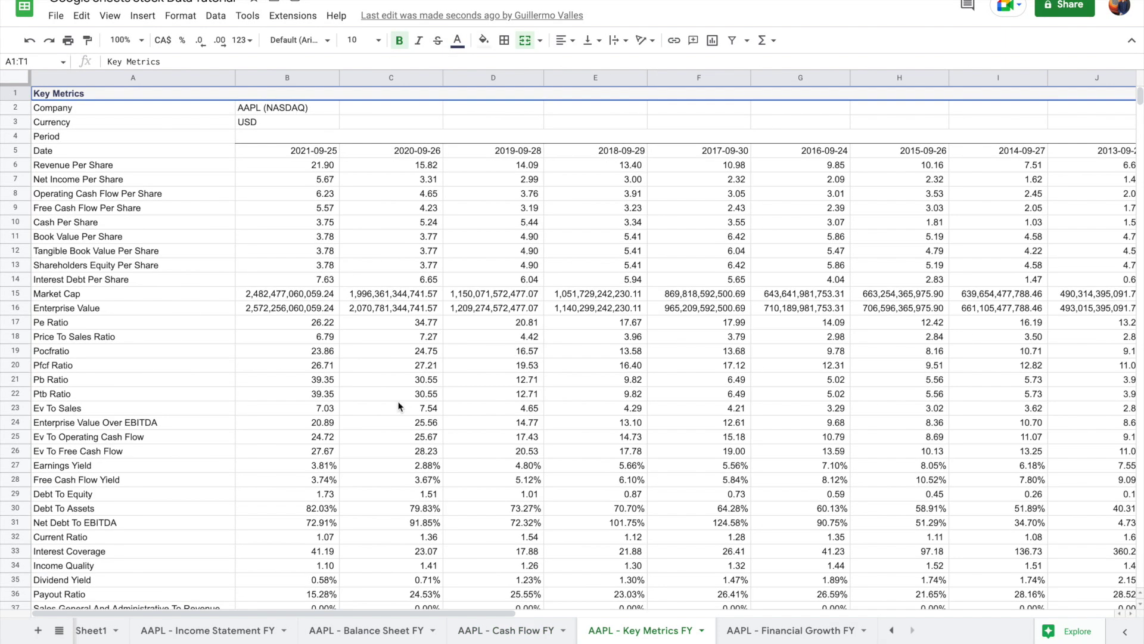
pyautogui.scroll(-3, 399, 407)
pyautogui.scroll(-6, 399, 407)
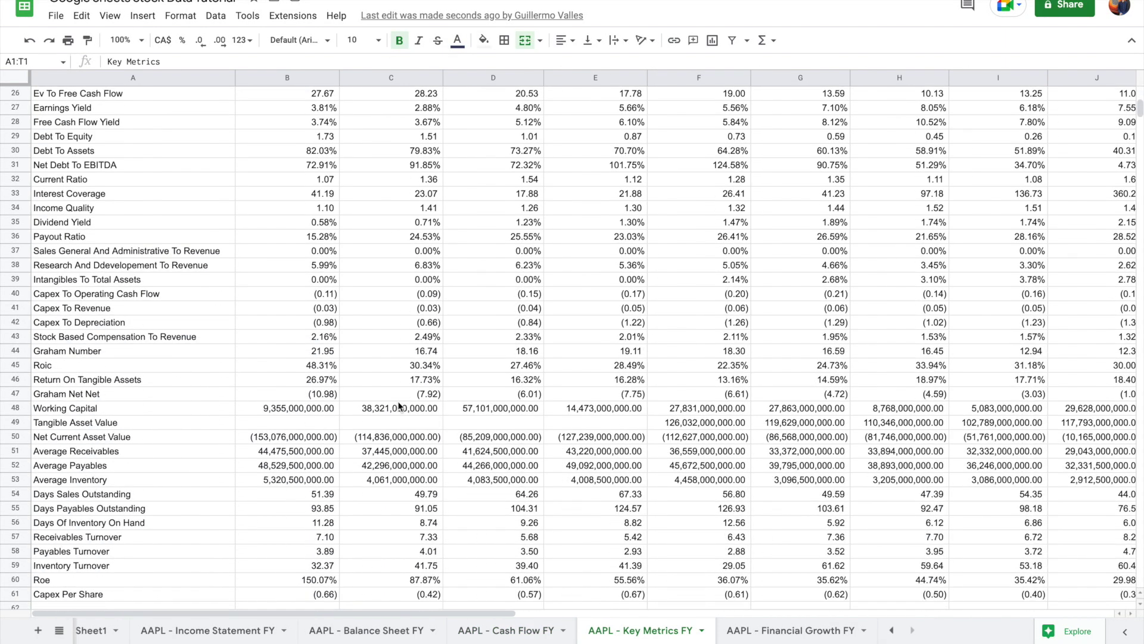
pyautogui.click(771, 630)
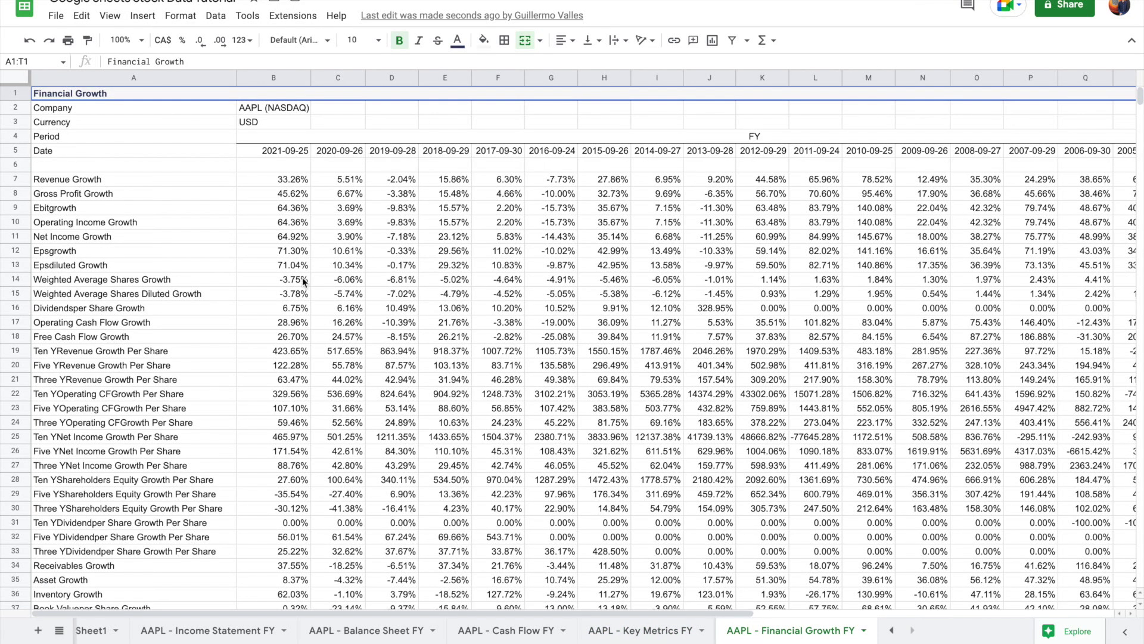
pyautogui.scroll(-3, 303, 281)
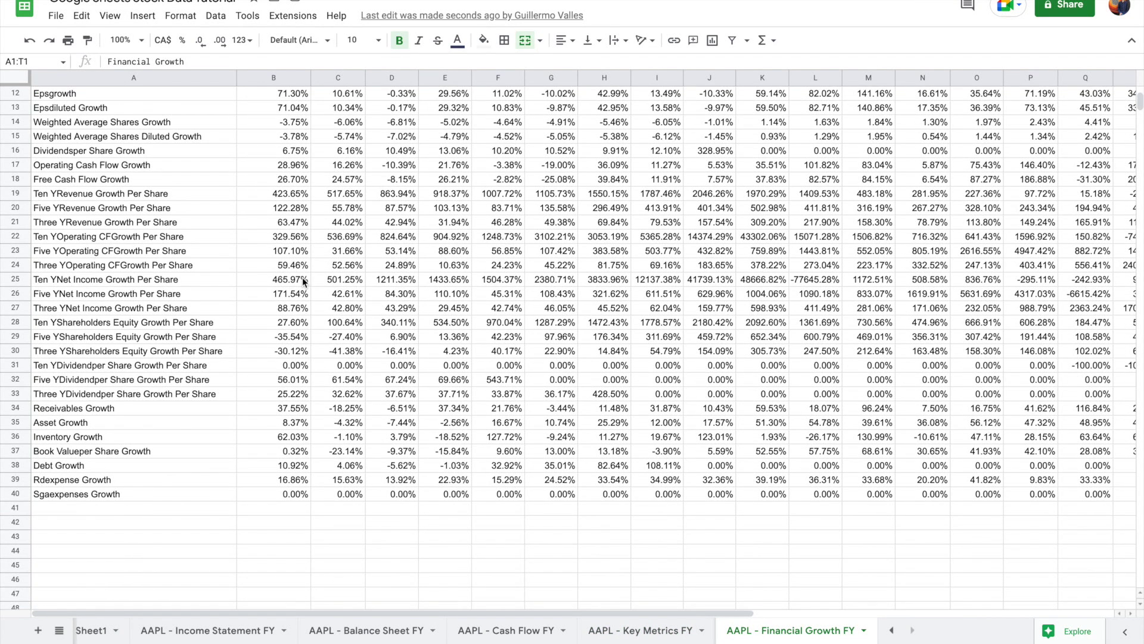
# Step: Return to the AAPL income statement sheet and insert one blank column before column B
pyautogui.click(206, 632)
pyautogui.moveTo(366, 612); pyautogui.dragTo(831, 588)
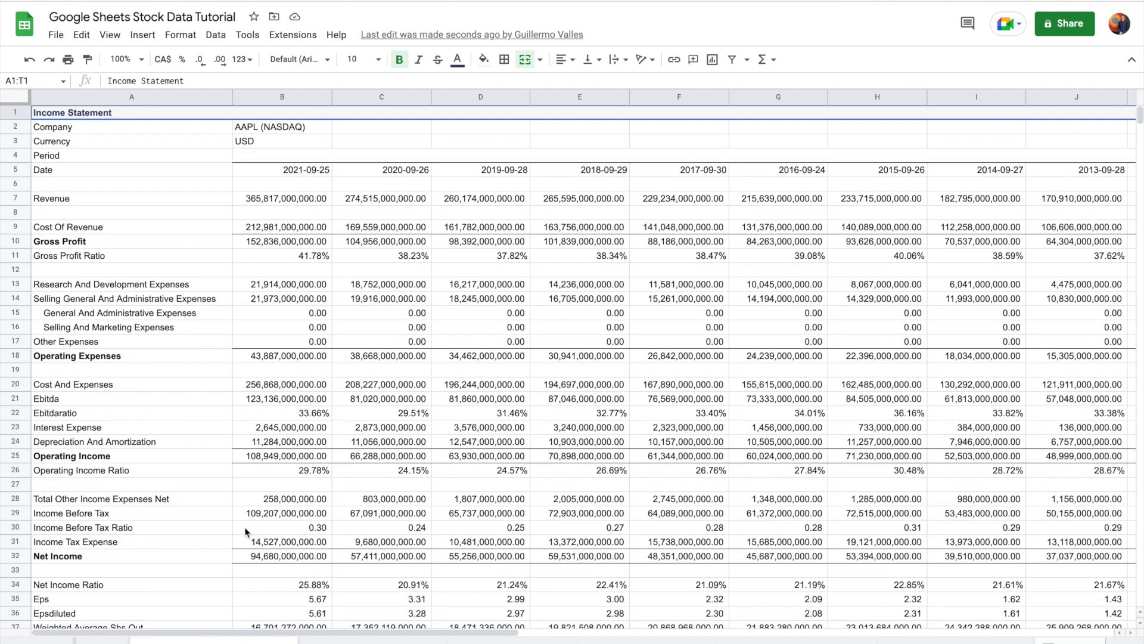
pyautogui.click(299, 96)
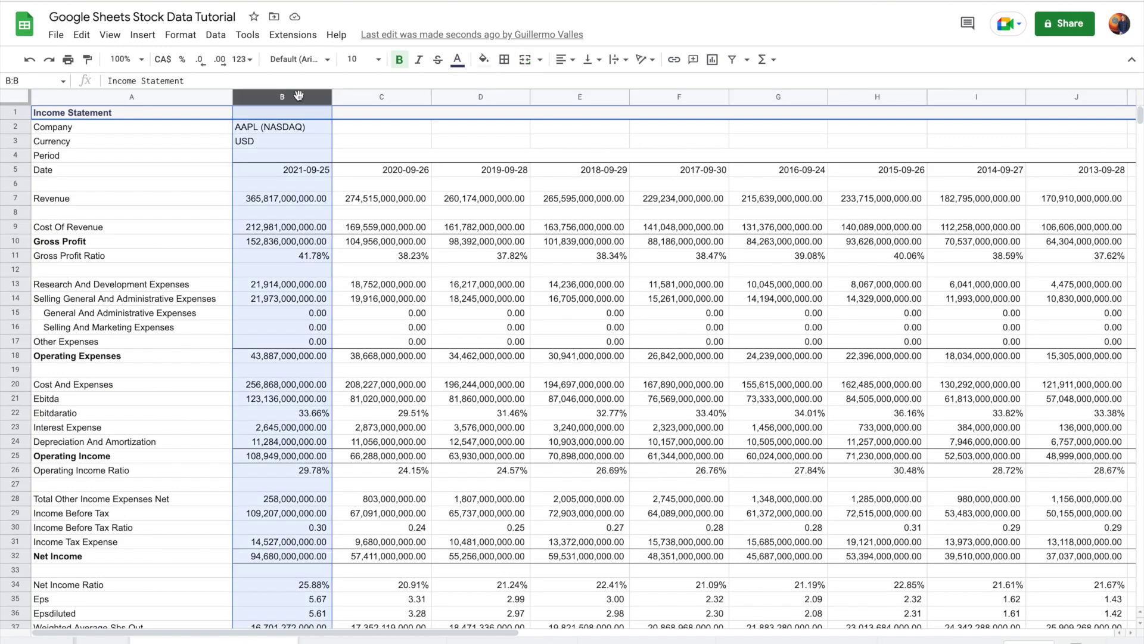
pyautogui.rightClick(298, 95)
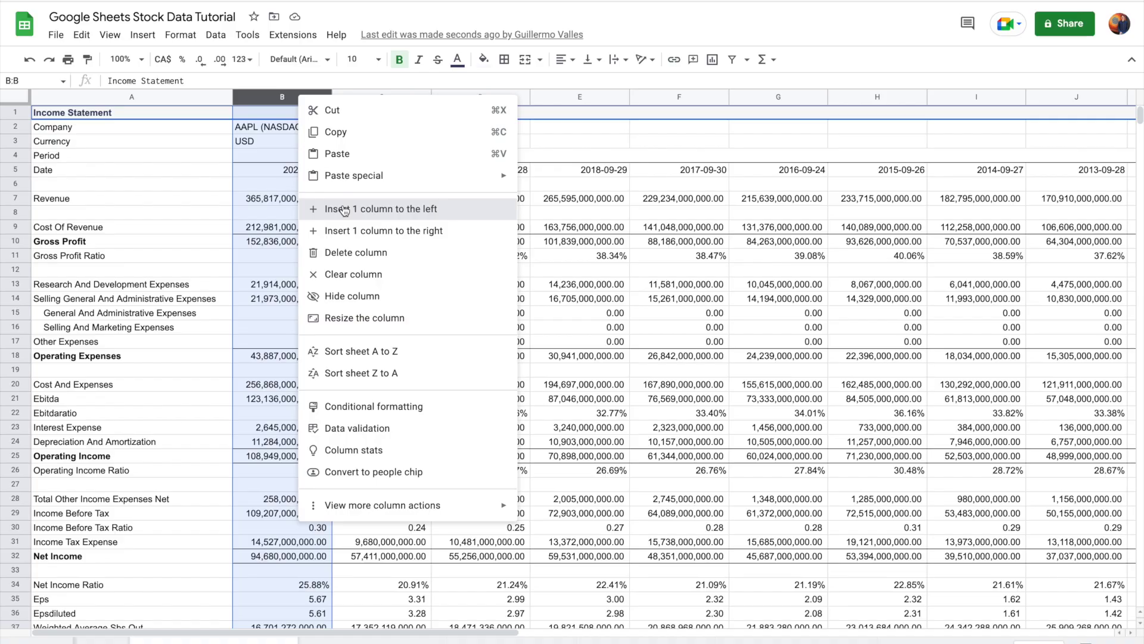
pyautogui.click(340, 135)
# Step: Add a SPARKLINE formula in B7 that plots the Revenue row over C7:U7
pyautogui.click(280, 201)
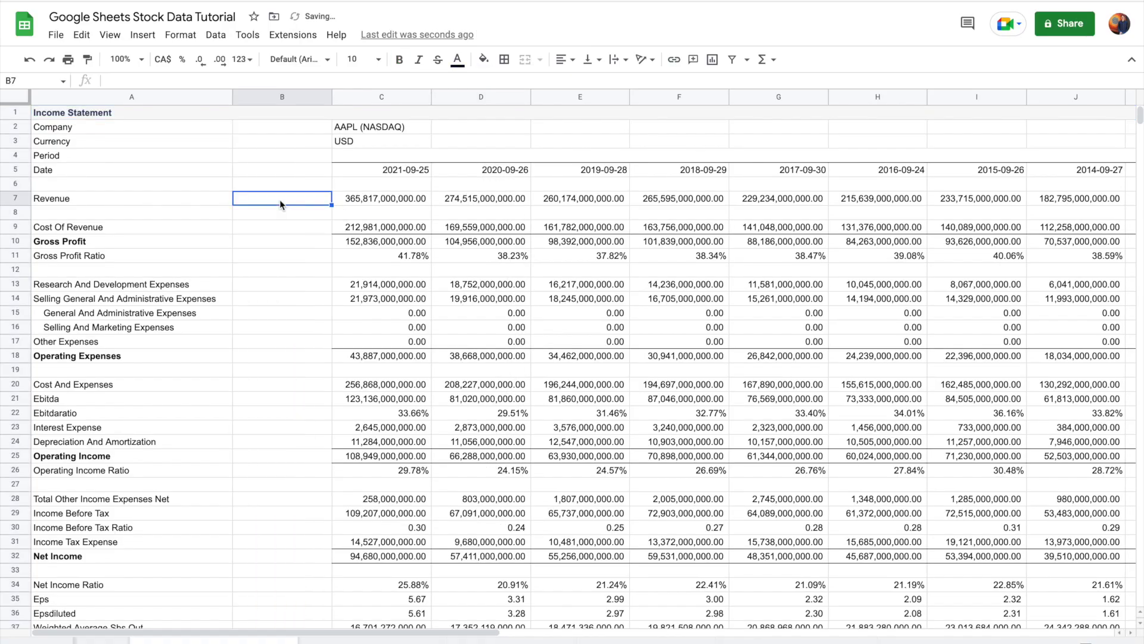
pyautogui.write('=sp')
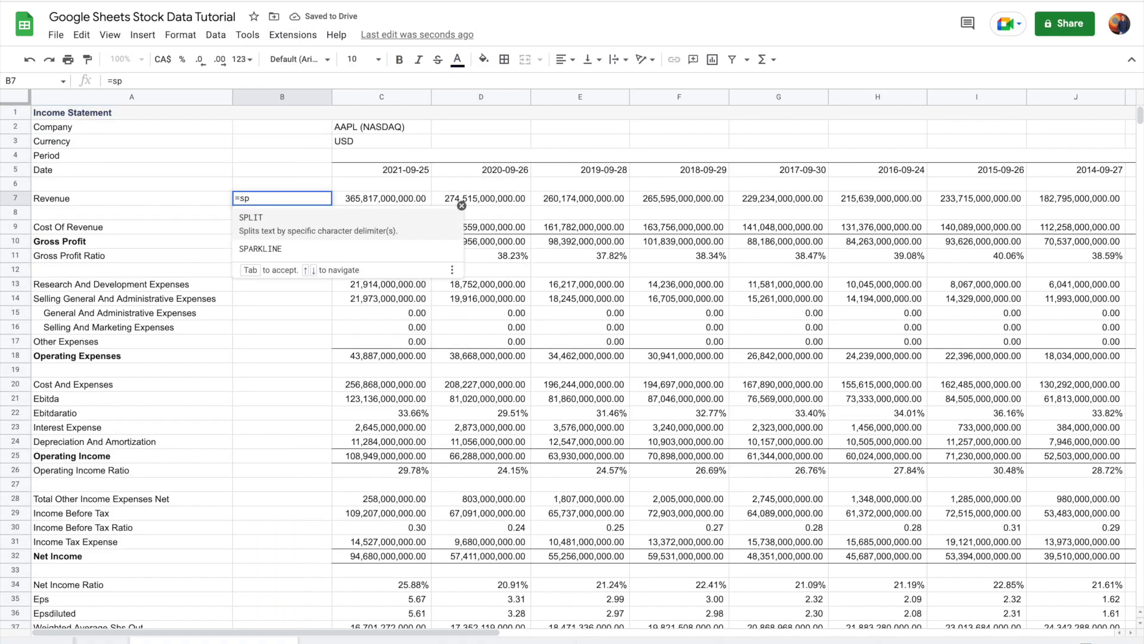
pyautogui.press('Down')
pyautogui.press('Tab')
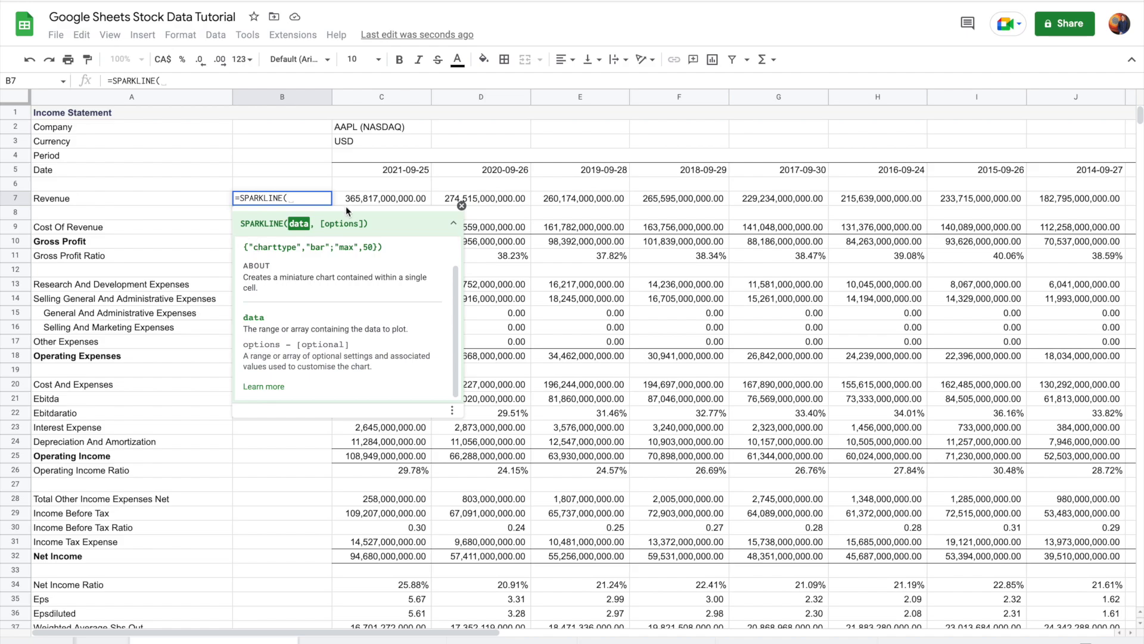
pyautogui.click(375, 200)
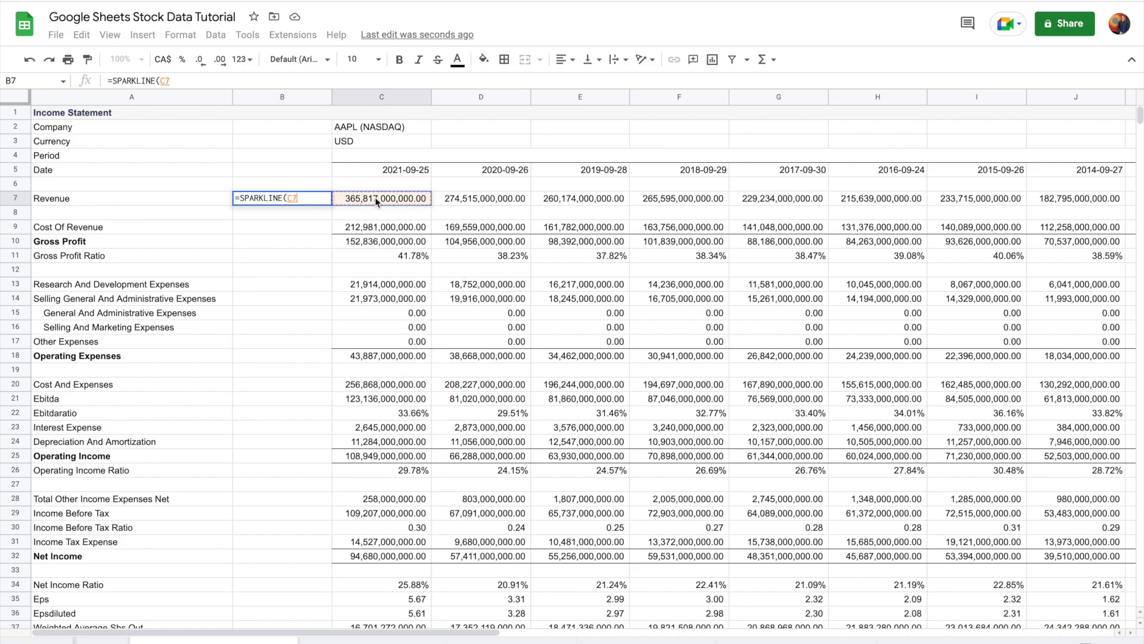
pyautogui.hotkey('ctrl', 'shift', 'Right')
pyautogui.write(')')
pyautogui.press('Return')
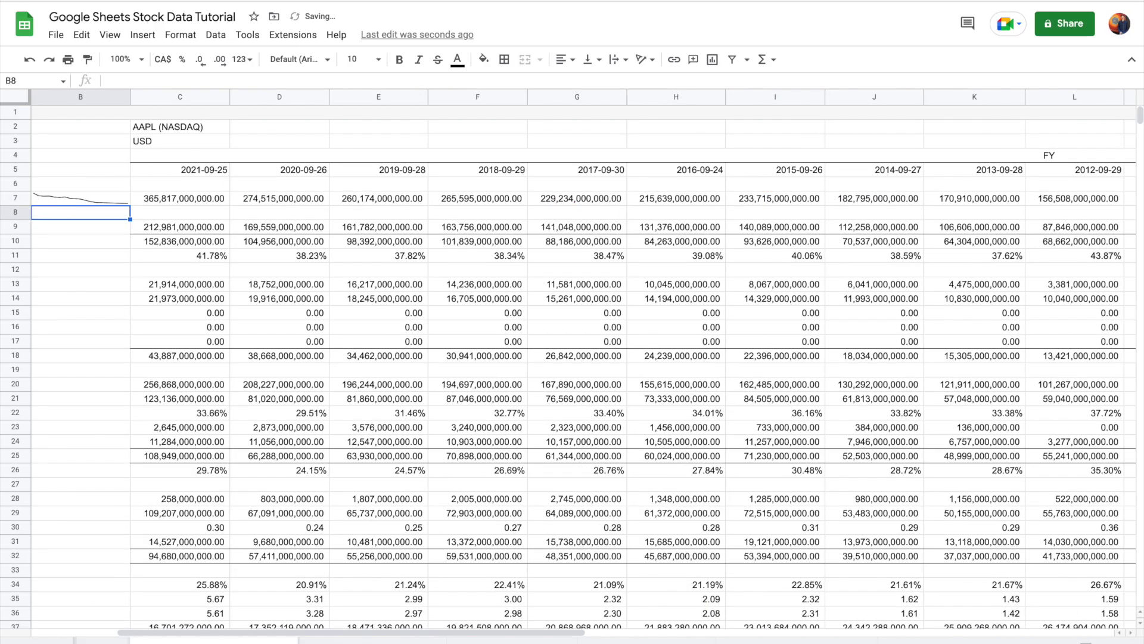
# Step: Fill the B7 revenue sparkline formula down column B through the Net Income row
pyautogui.moveTo(559, 634); pyautogui.dragTo(540, 635)
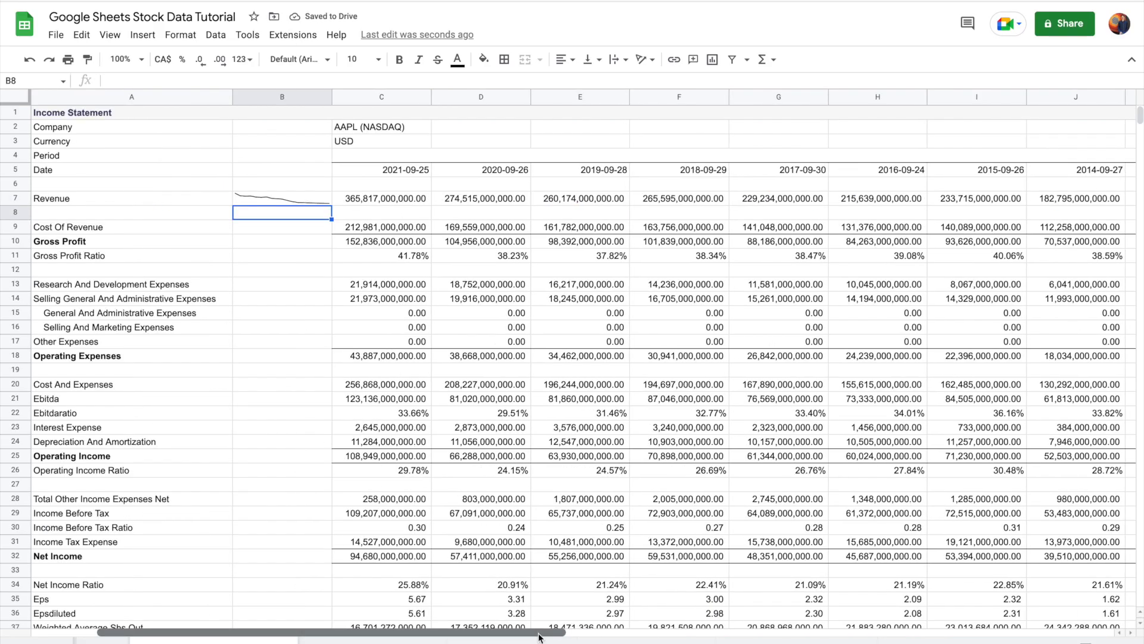
pyautogui.click(307, 202)
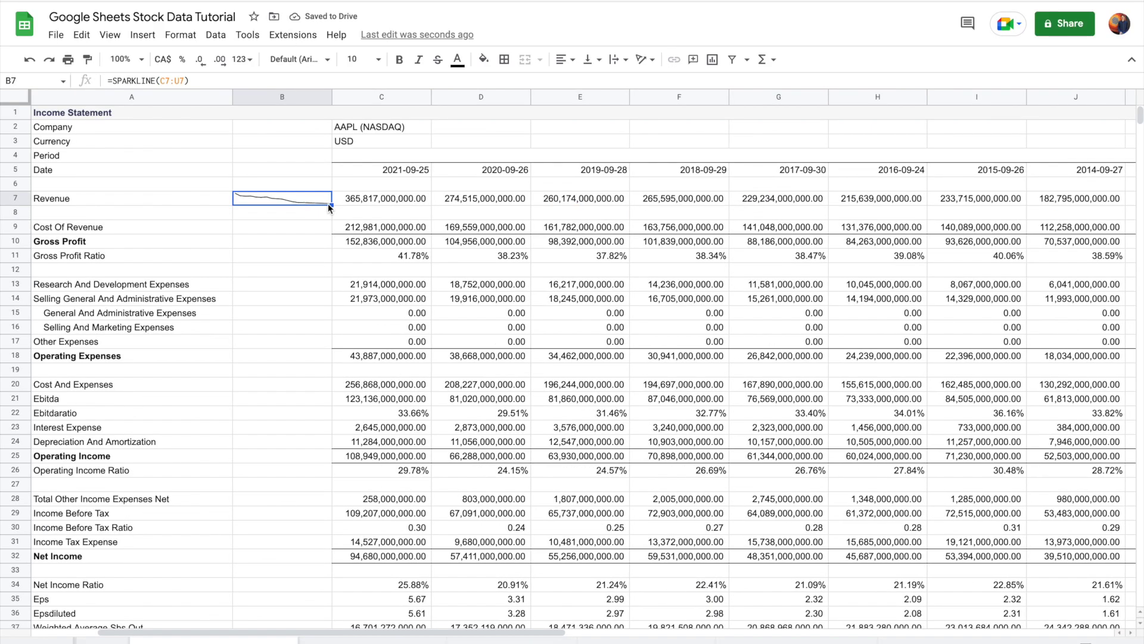
pyautogui.moveTo(327, 202); pyautogui.dragTo(301, 562)
pyautogui.click(288, 600)
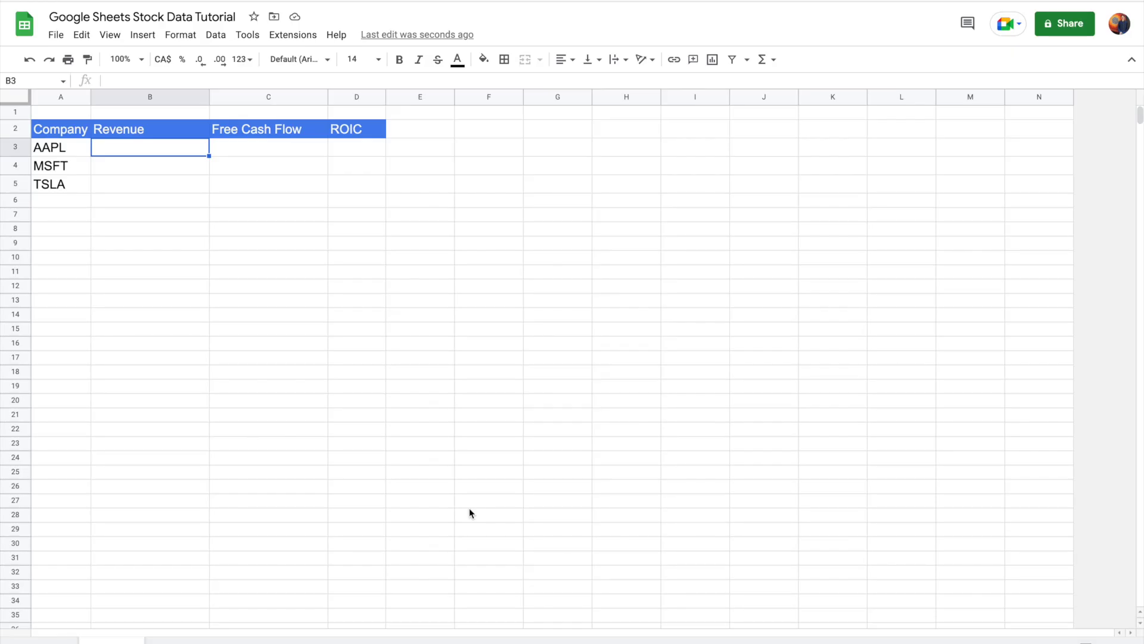
# Step: Enter =WISE(A3,$B$2:$D$2,"ttm") in B3 to pull AAPL's Revenue, Free Cash Flow and ROIC, with the header range locked
pyautogui.write('=wise')
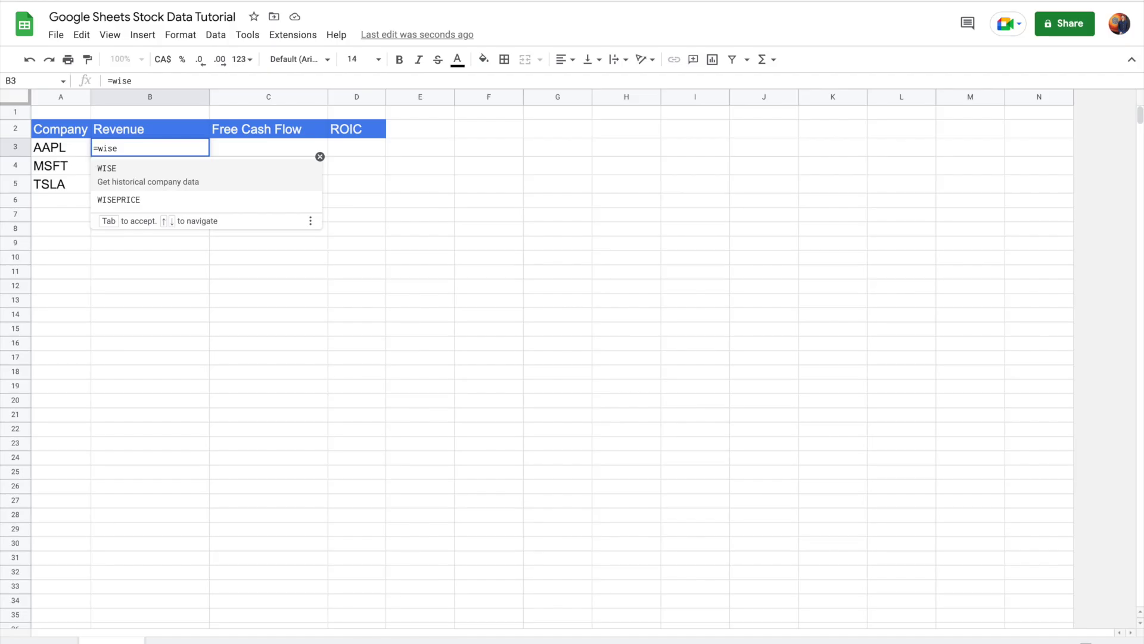
pyautogui.press('Tab')
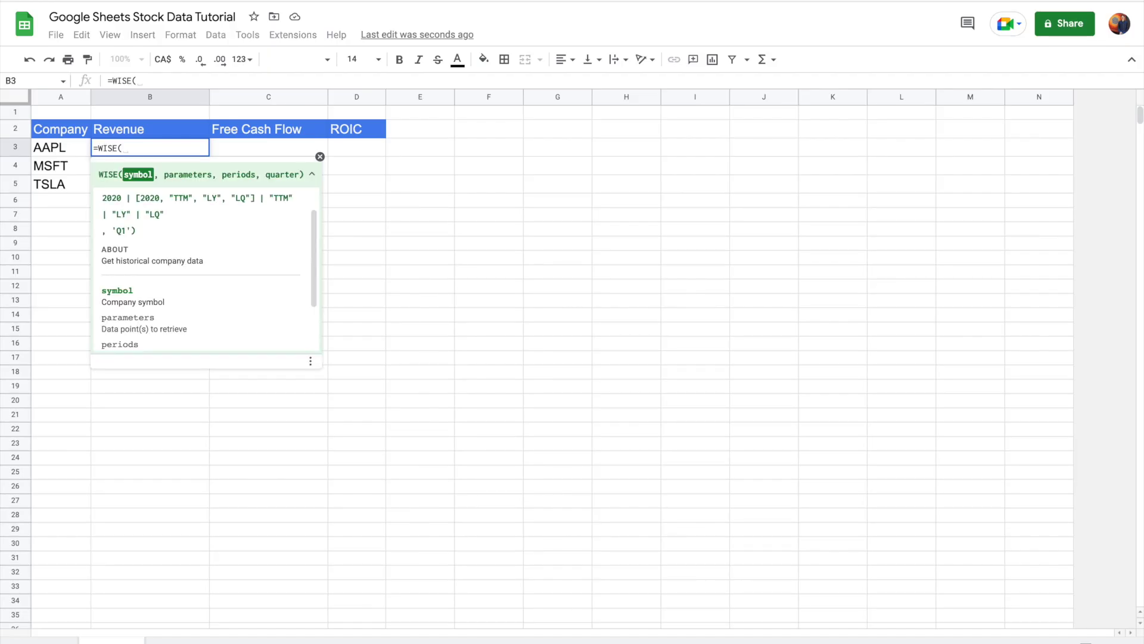
pyautogui.click(59, 148)
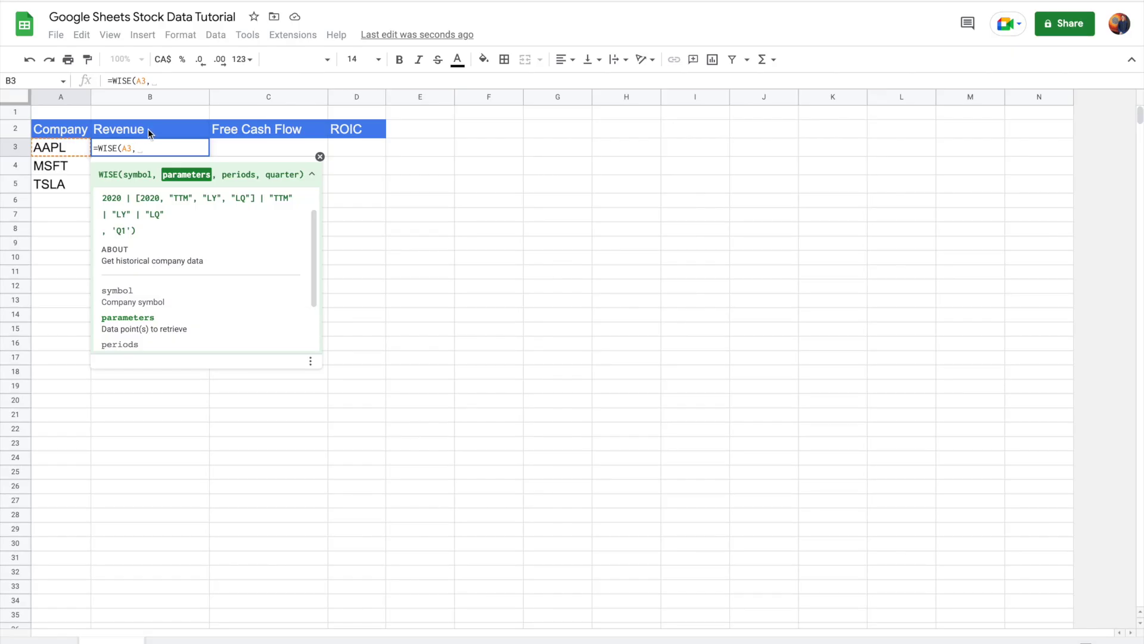
pyautogui.moveTo(148, 129); pyautogui.dragTo(349, 130)
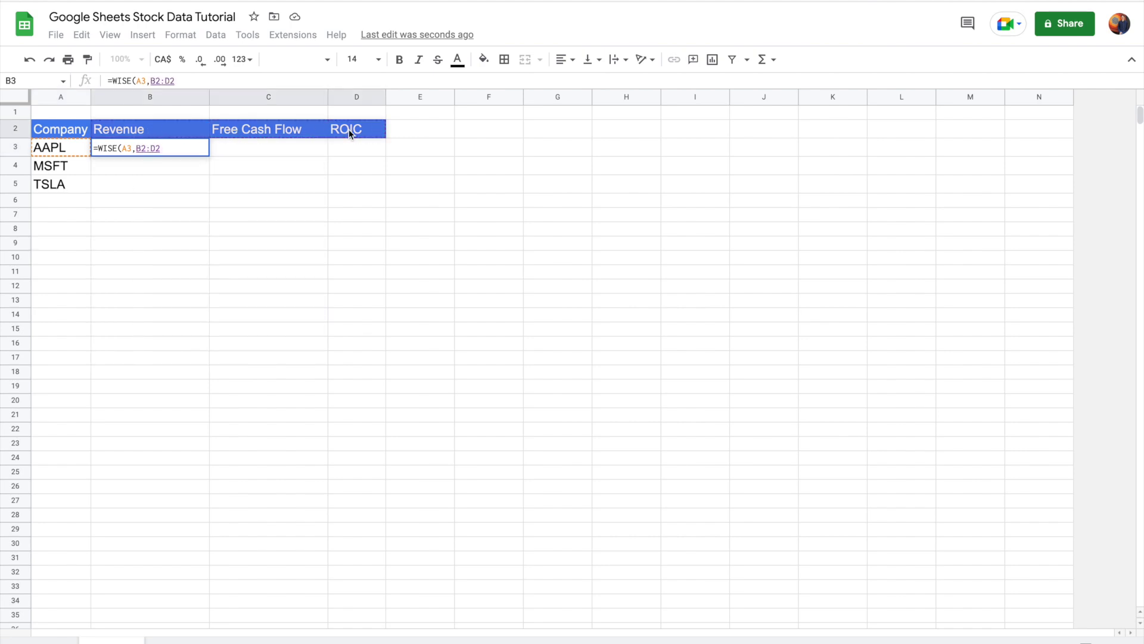
pyautogui.write(',')
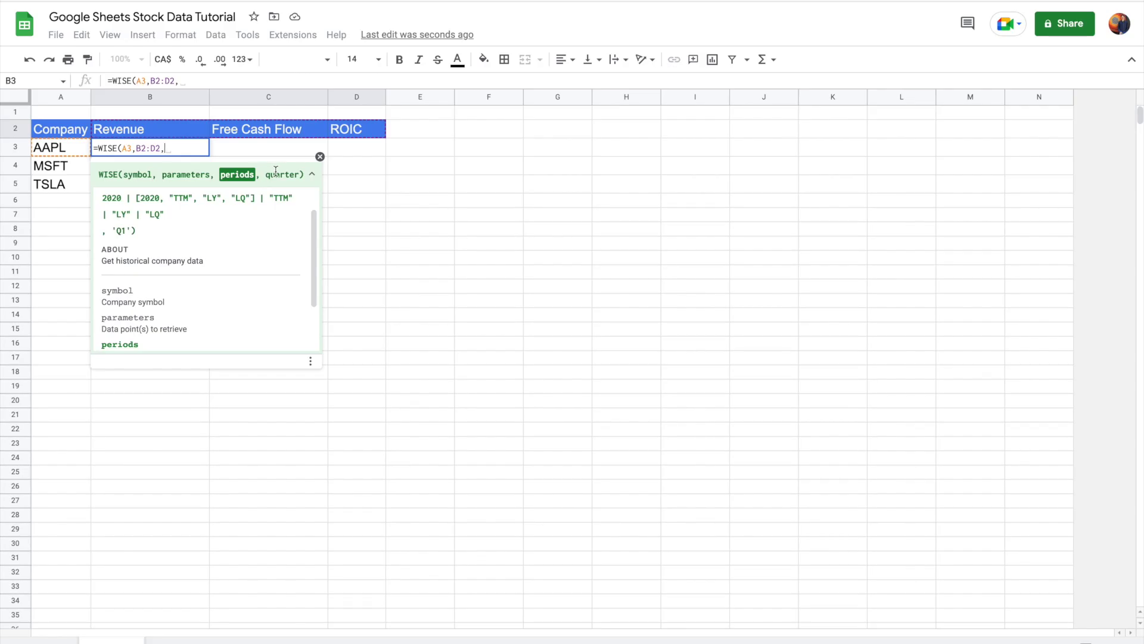
pyautogui.write('"ttm"')
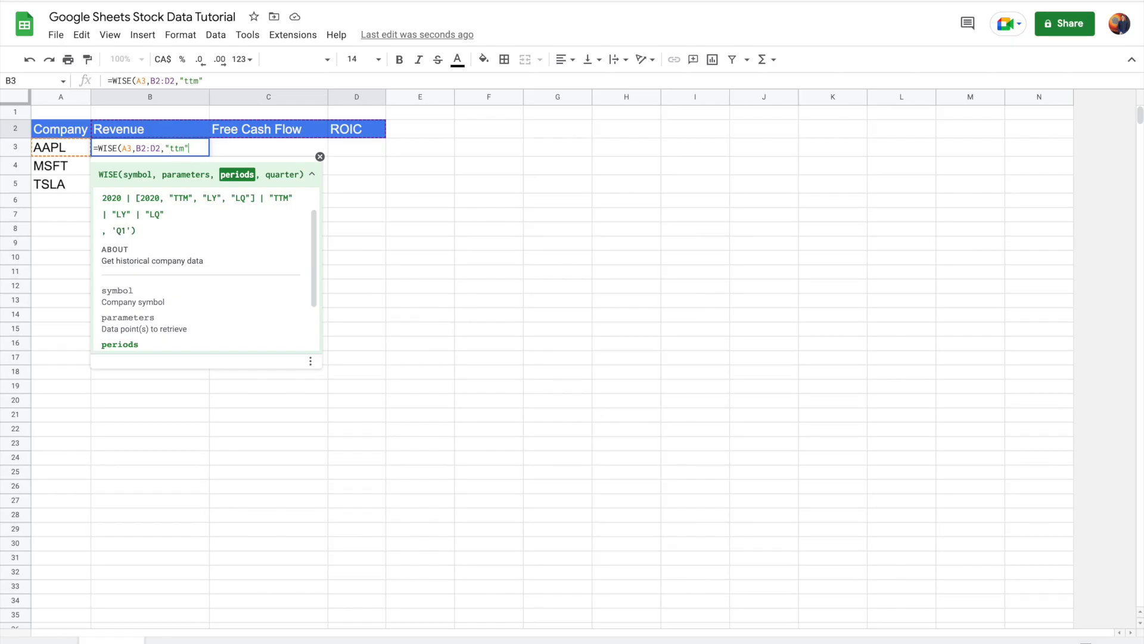
pyautogui.write(')')
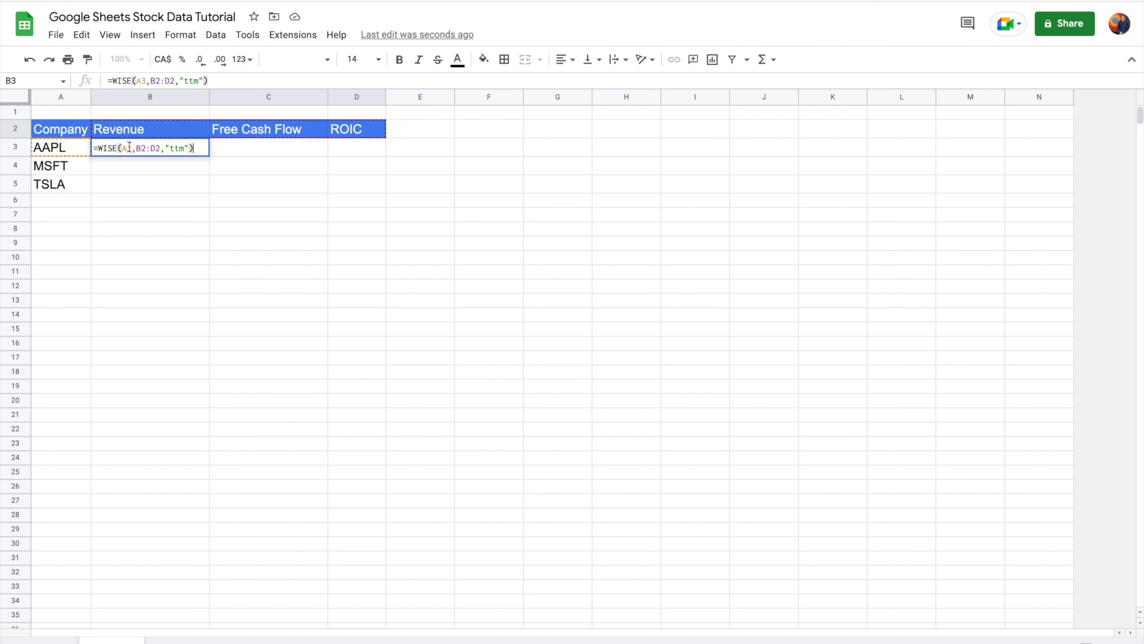
pyautogui.click(154, 148)
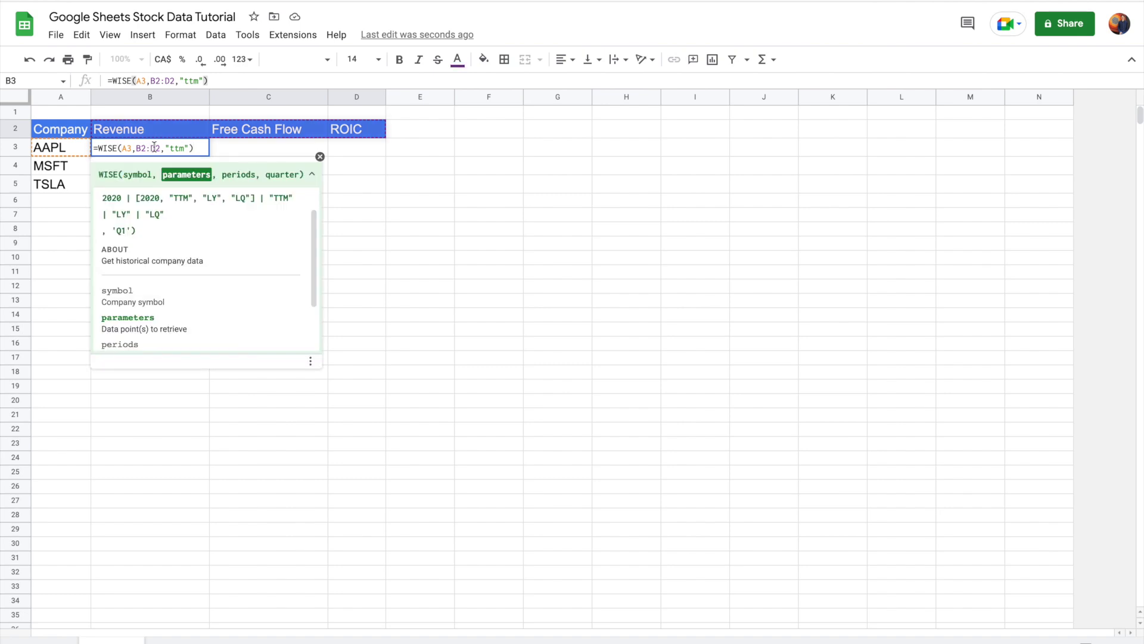
pyautogui.press('F4')
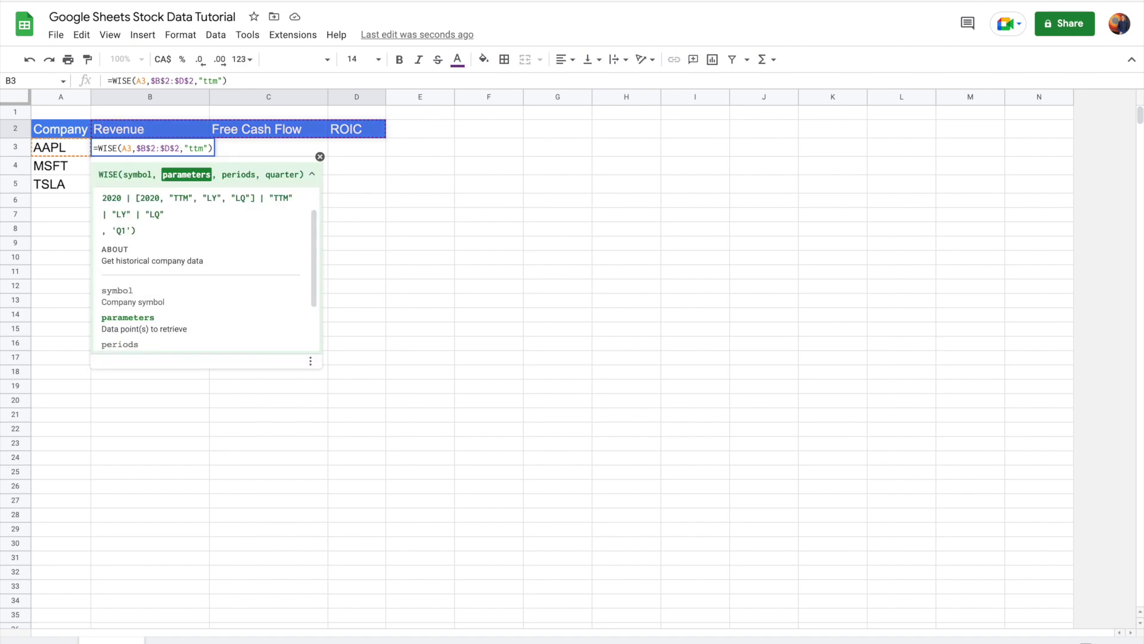
pyautogui.press('Return')
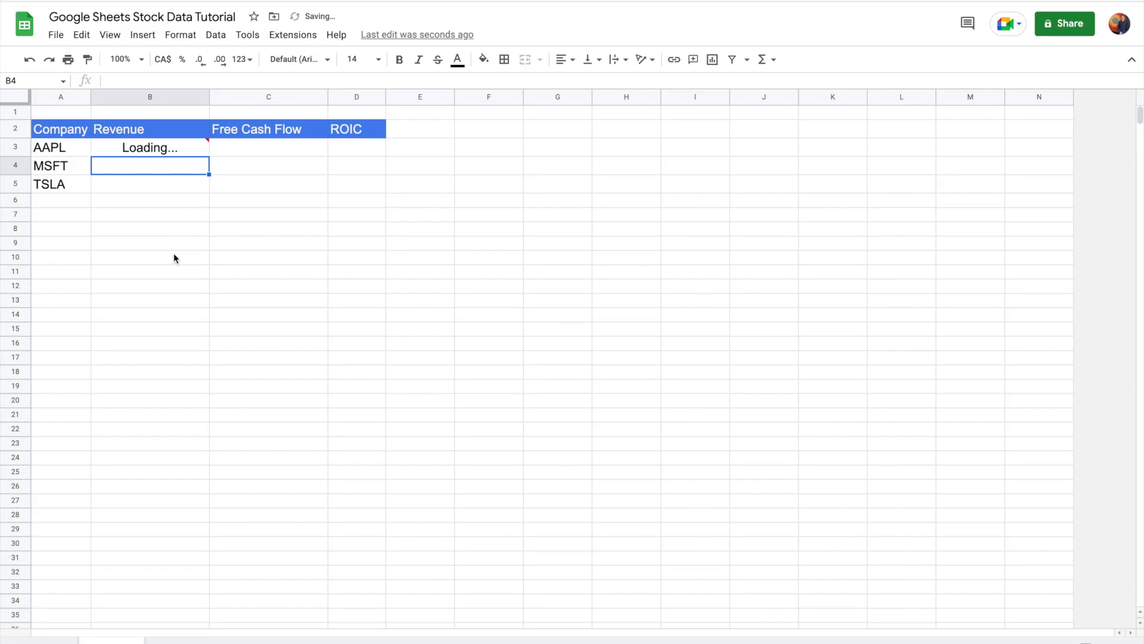
# Step: Fill the WISE formula from B3 down through B5 for the MSFT and TSLA rows
pyautogui.click(187, 146)
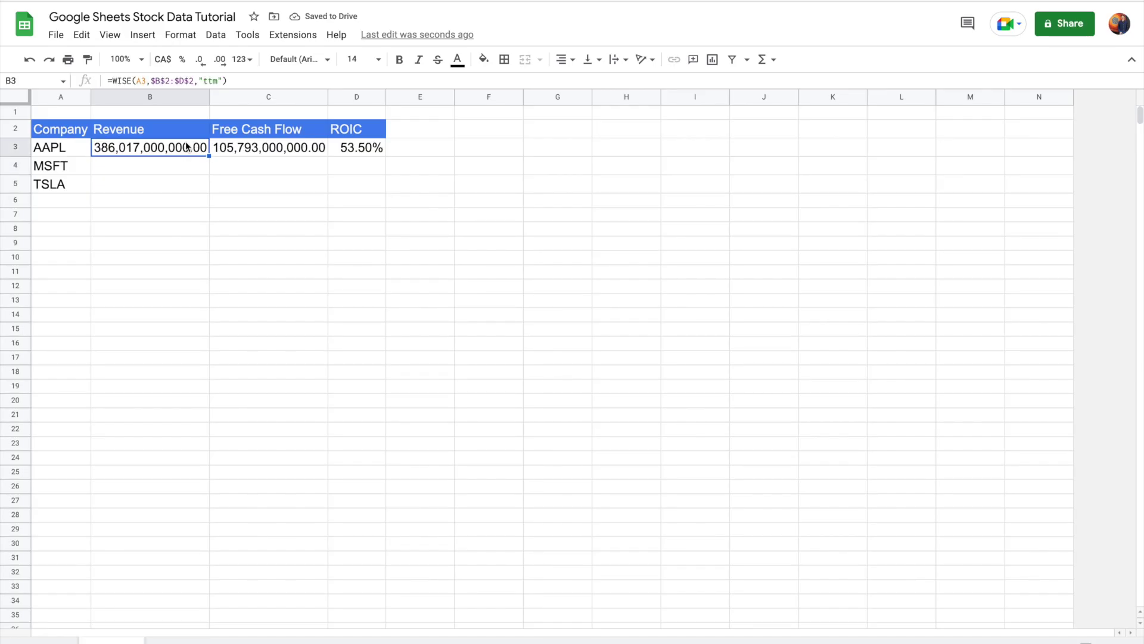
pyautogui.moveTo(209, 156); pyautogui.dragTo(207, 181)
pyautogui.click(170, 233)
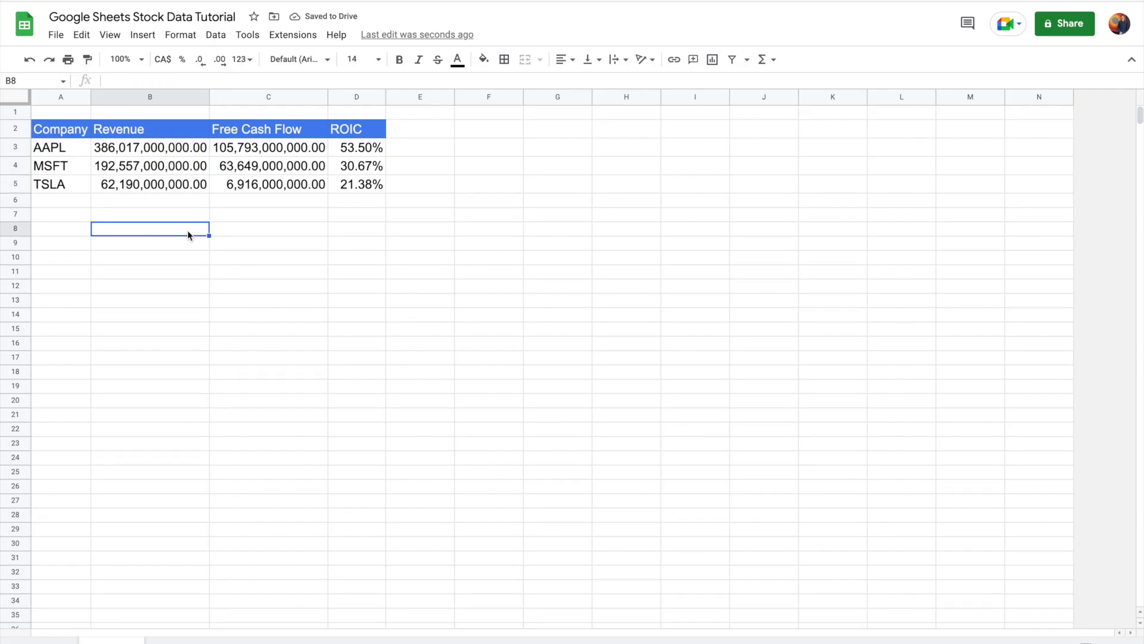
# Step: Replace the MSFT ticker in A4 with WMT
pyautogui.click(61, 166)
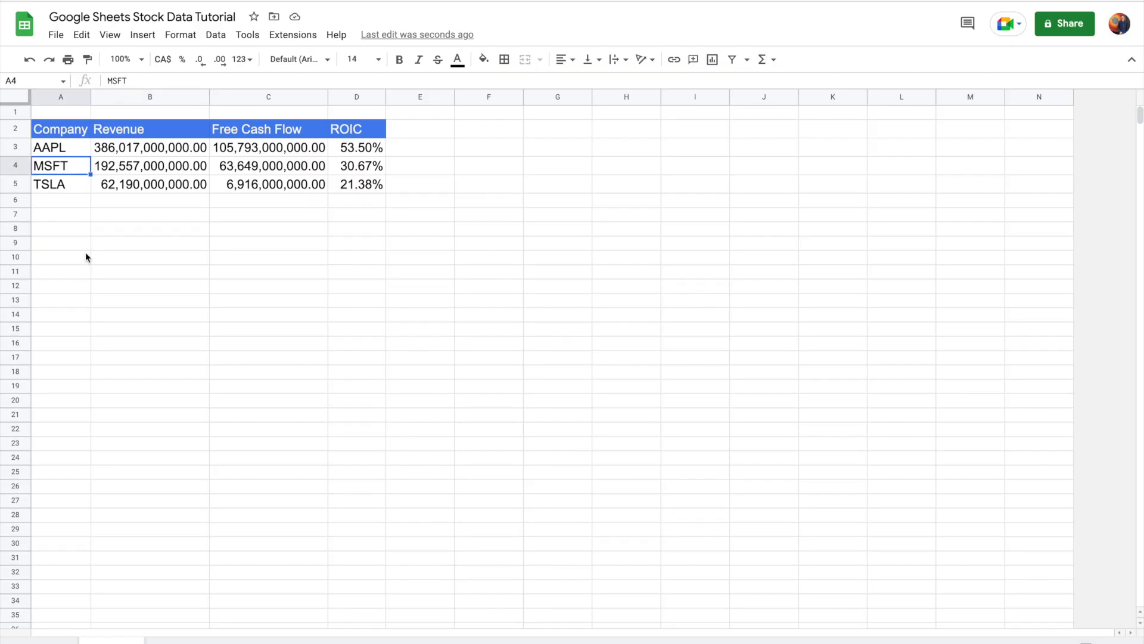
pyautogui.press('Delete')
pyautogui.write('WMT')
pyautogui.press('Return')
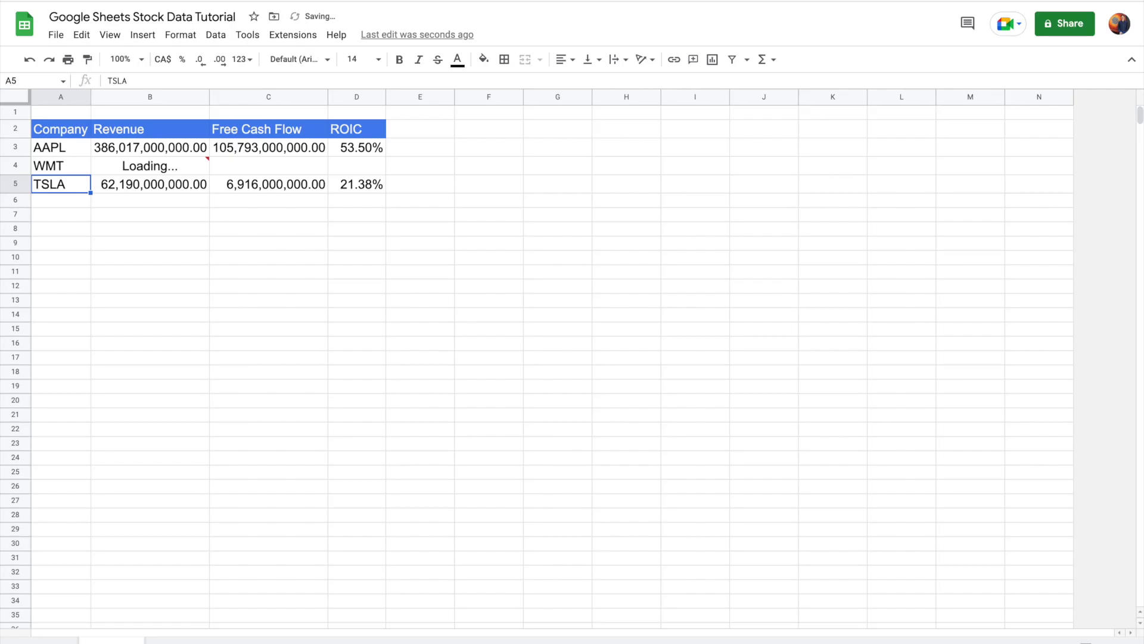
pyautogui.click(122, 286)
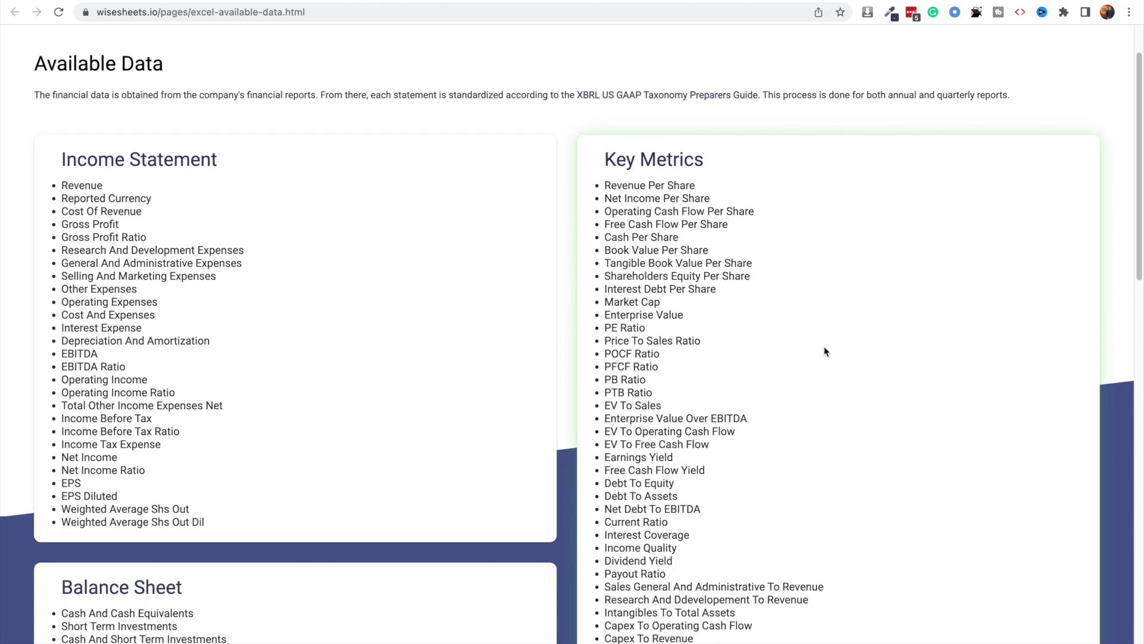
# Step: Examine the Wisesheets Available Data page for the statement items, key metrics, growth and price parameters the functions accept
pyautogui.scroll(-6, 381, 386)
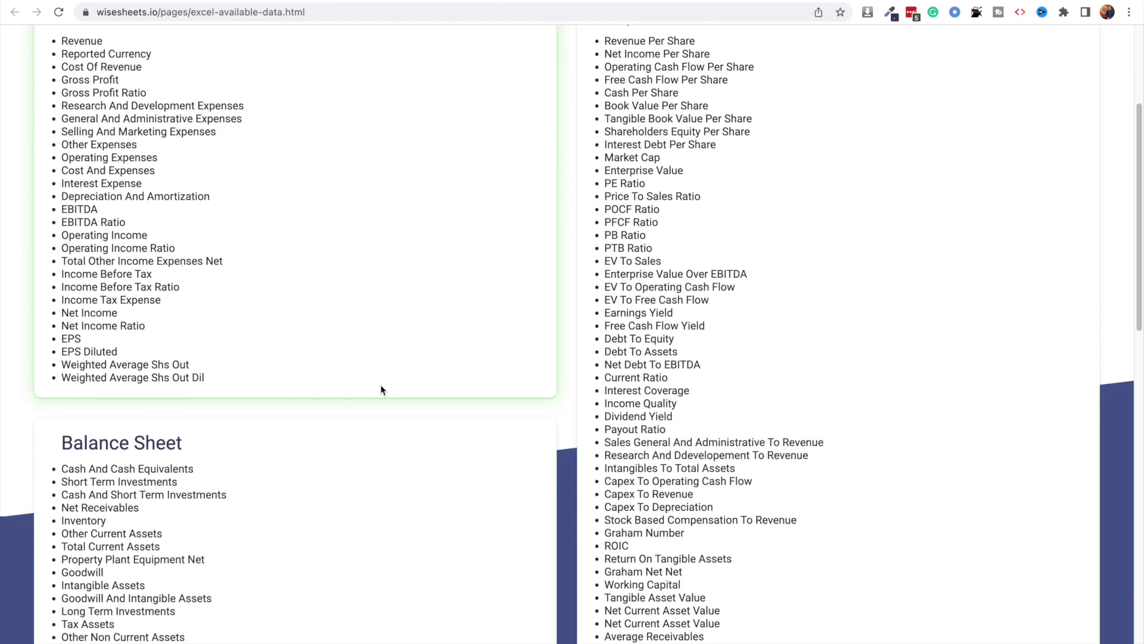
pyautogui.scroll(-6, 265, 388)
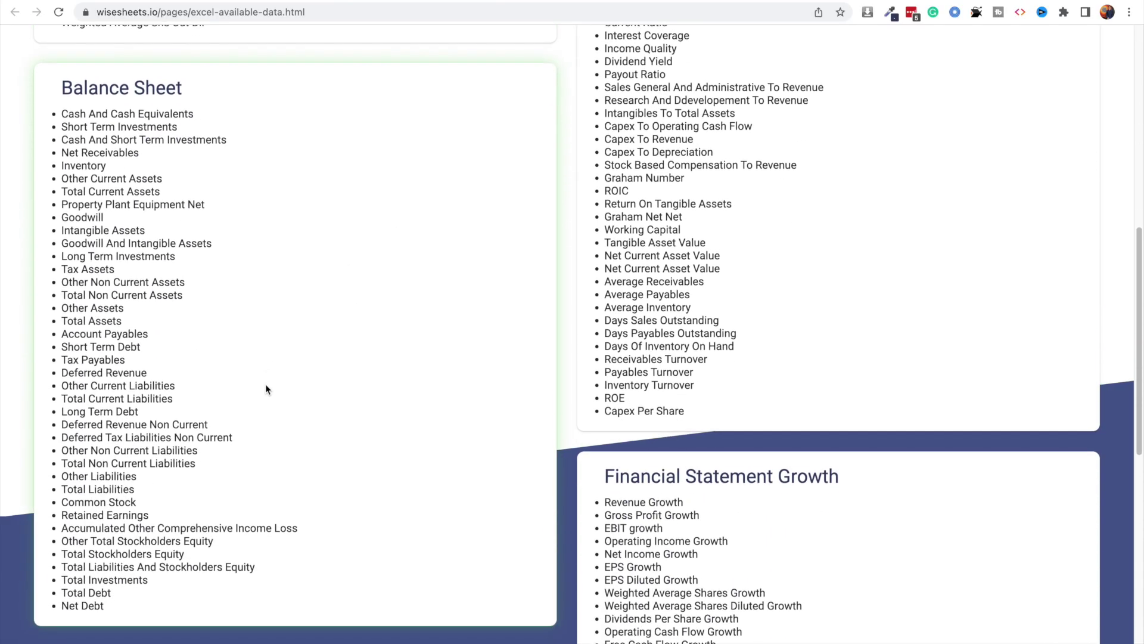
pyautogui.scroll(-4, 267, 385)
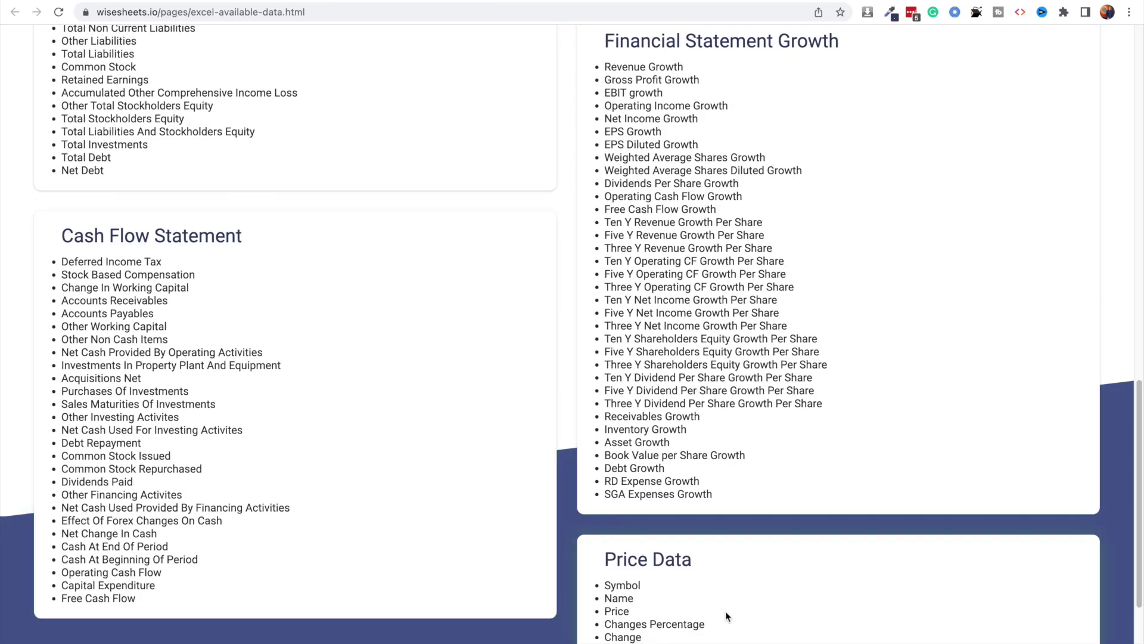
pyautogui.scroll(-4, 726, 611)
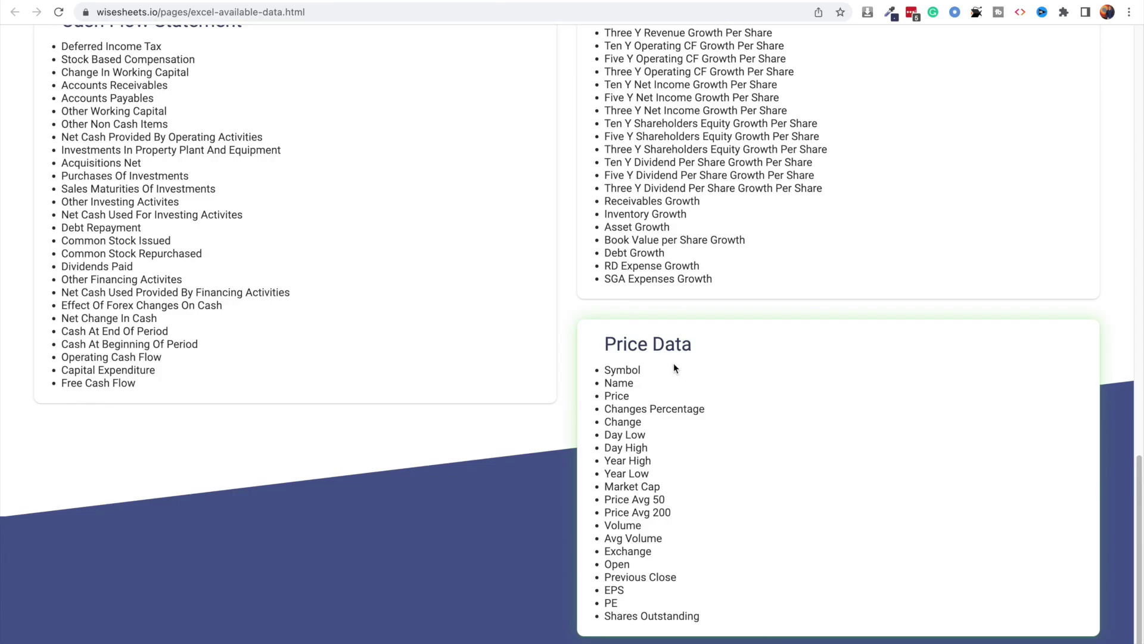
pyautogui.scroll(10, 675, 368)
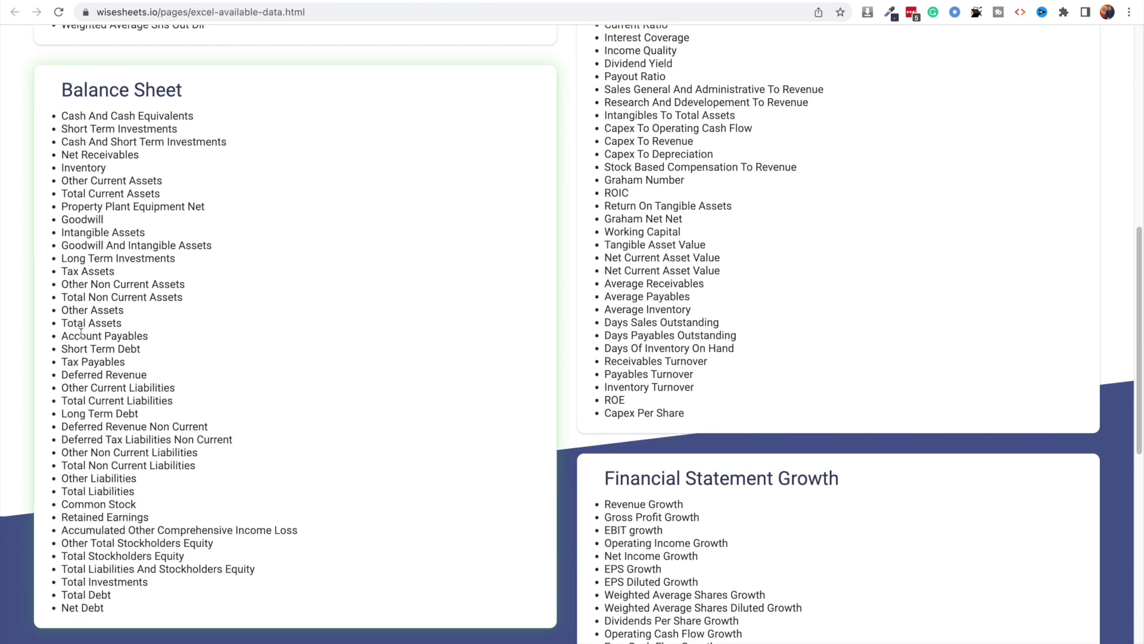
pyautogui.scroll(3, 147, 336)
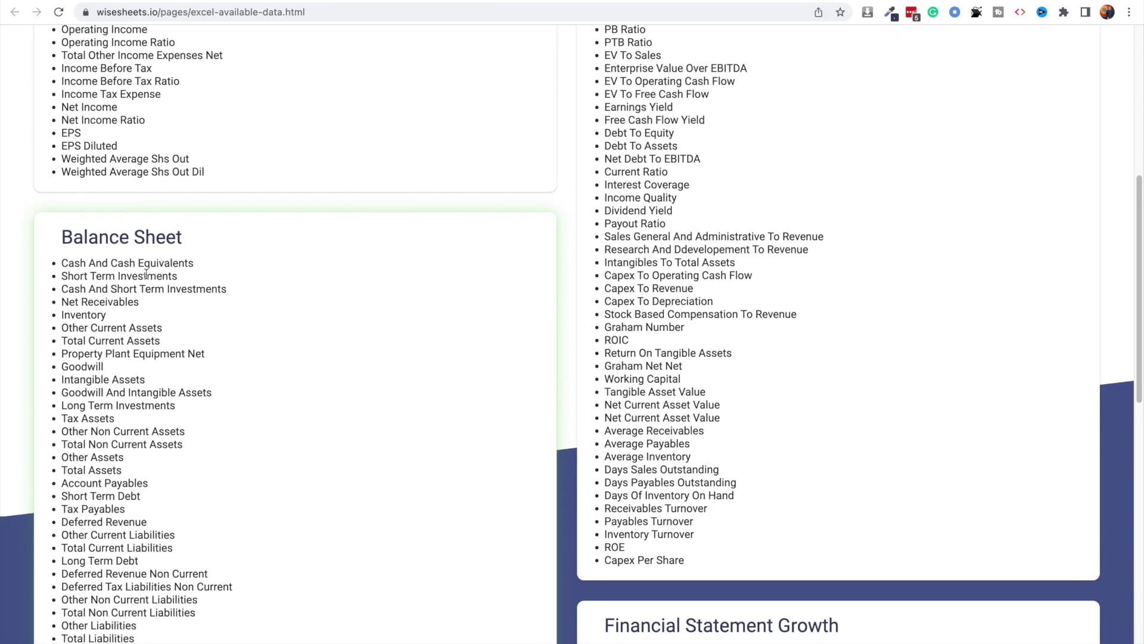
pyautogui.scroll(3, 209, 284)
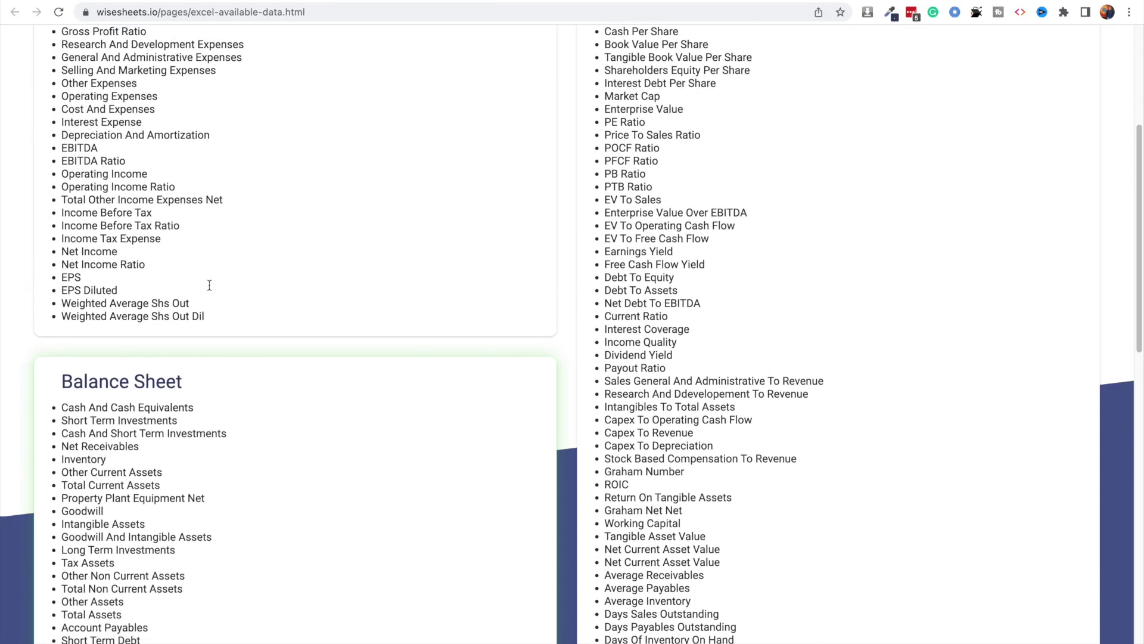
pyautogui.scroll(4, 209, 285)
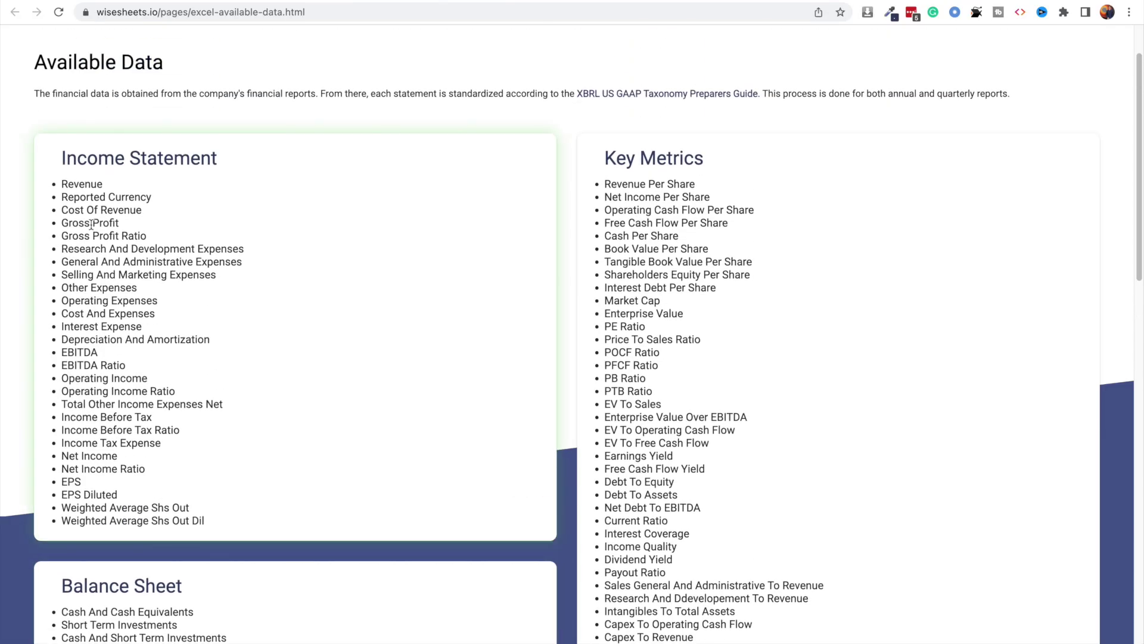
pyautogui.doubleClick(82, 183)
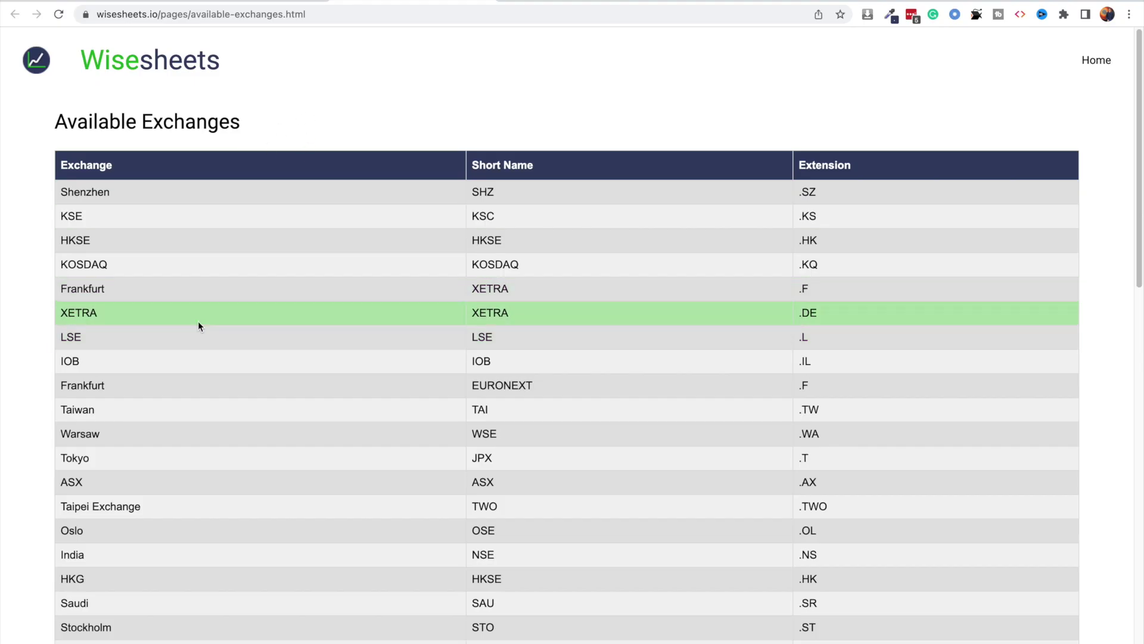
# Step: Examine the Wisesheets Available Exchanges table for the ticker extension each exchange uses, including Toronto
pyautogui.scroll(-5, 199, 332)
pyautogui.scroll(-9, 199, 332)
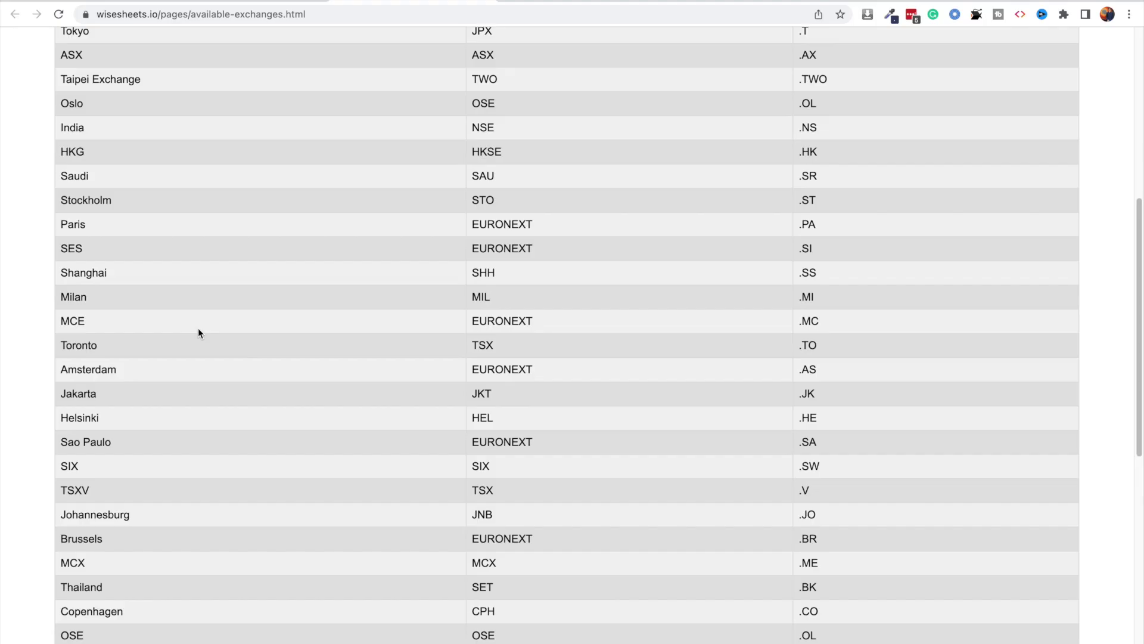
pyautogui.scroll(-4, 198, 332)
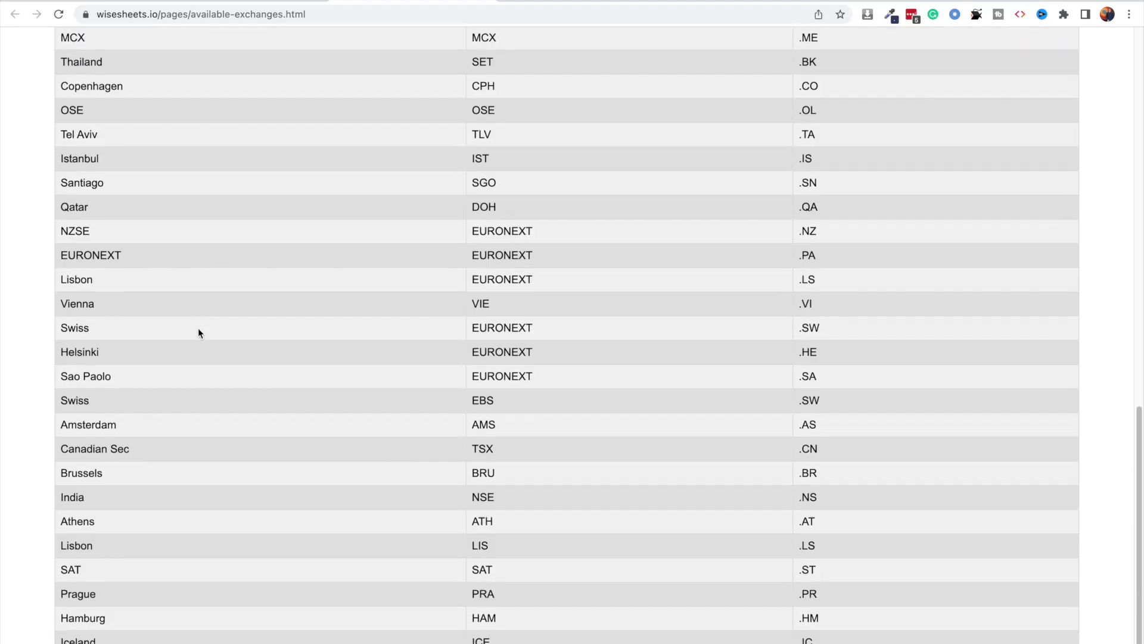
pyautogui.scroll(9, 198, 333)
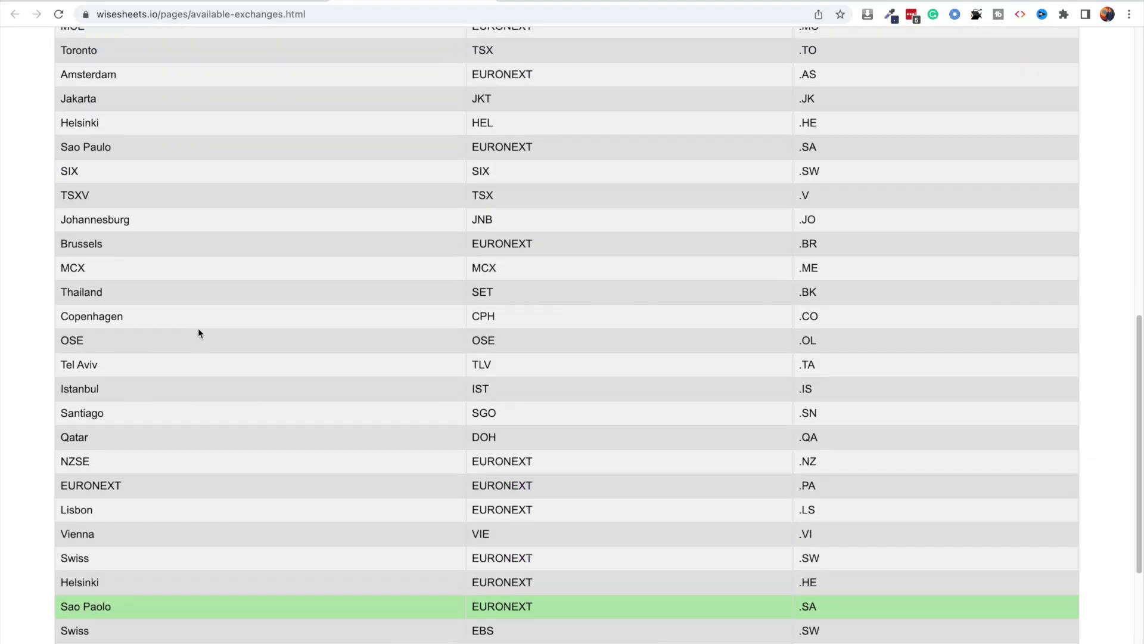
pyautogui.scroll(9, 198, 328)
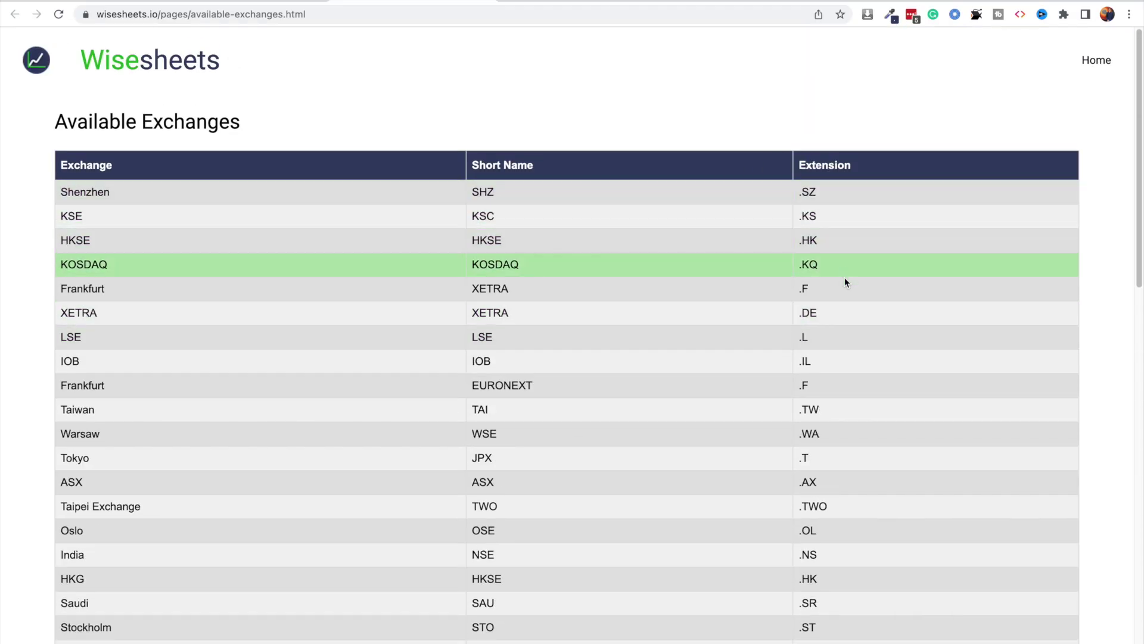
pyautogui.scroll(-3, 851, 298)
pyautogui.scroll(-2, 851, 298)
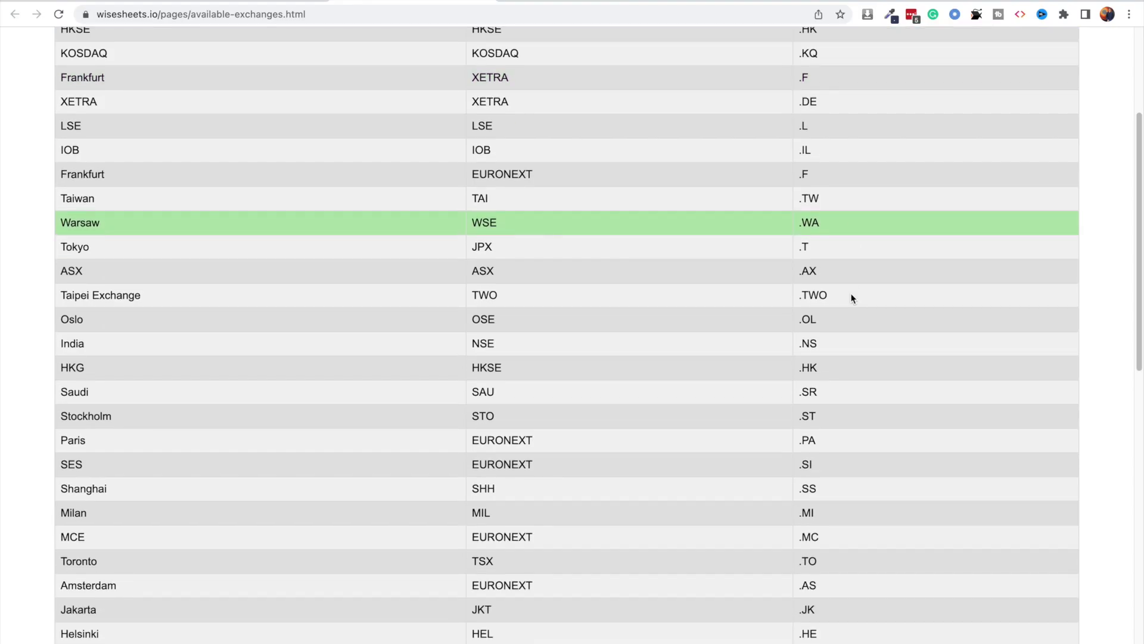
pyautogui.scroll(-3, 885, 308)
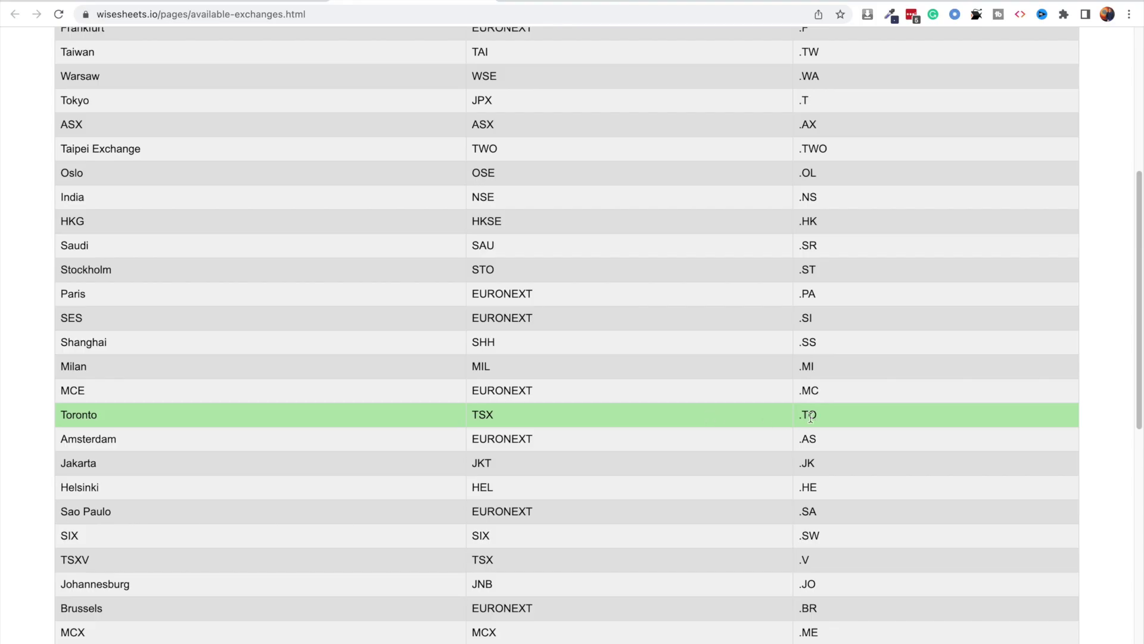
# Step: Return to the stock data spreadsheet and replace the TSLA ticker in A5 with T.TO
pyautogui.click(53, 0)
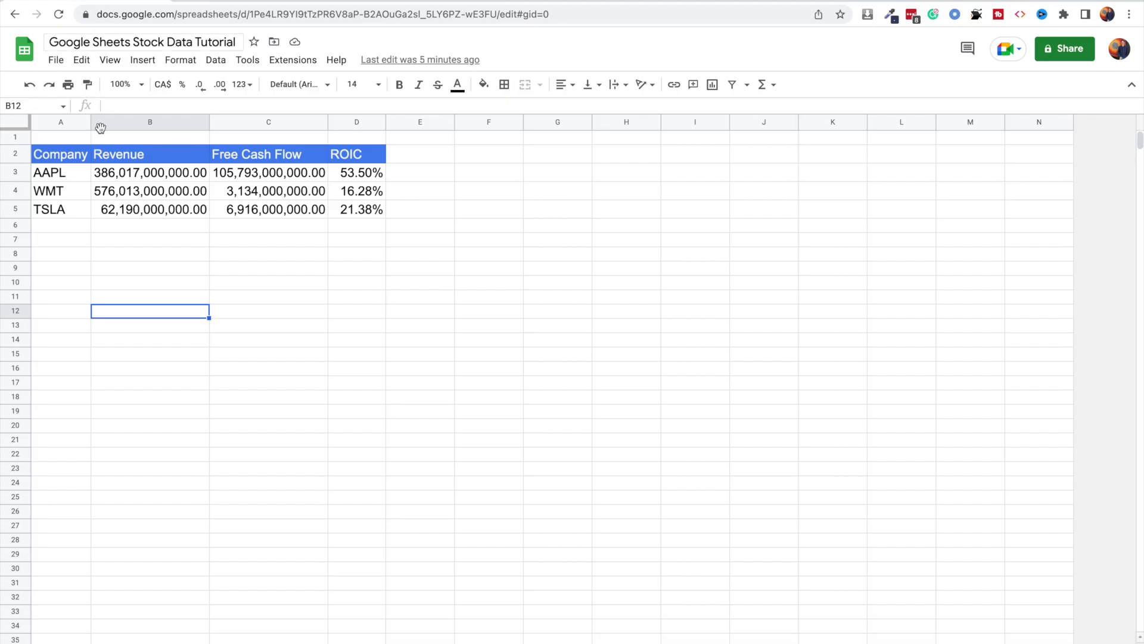
pyautogui.click(59, 212)
pyautogui.press('Delete')
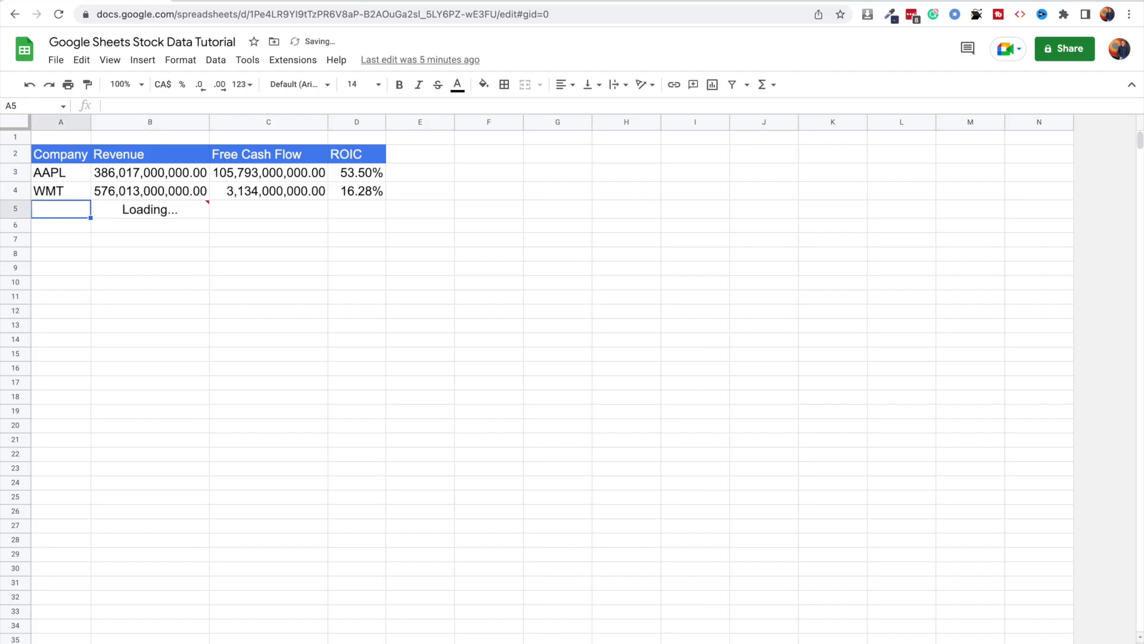
pyautogui.write('T.TO')
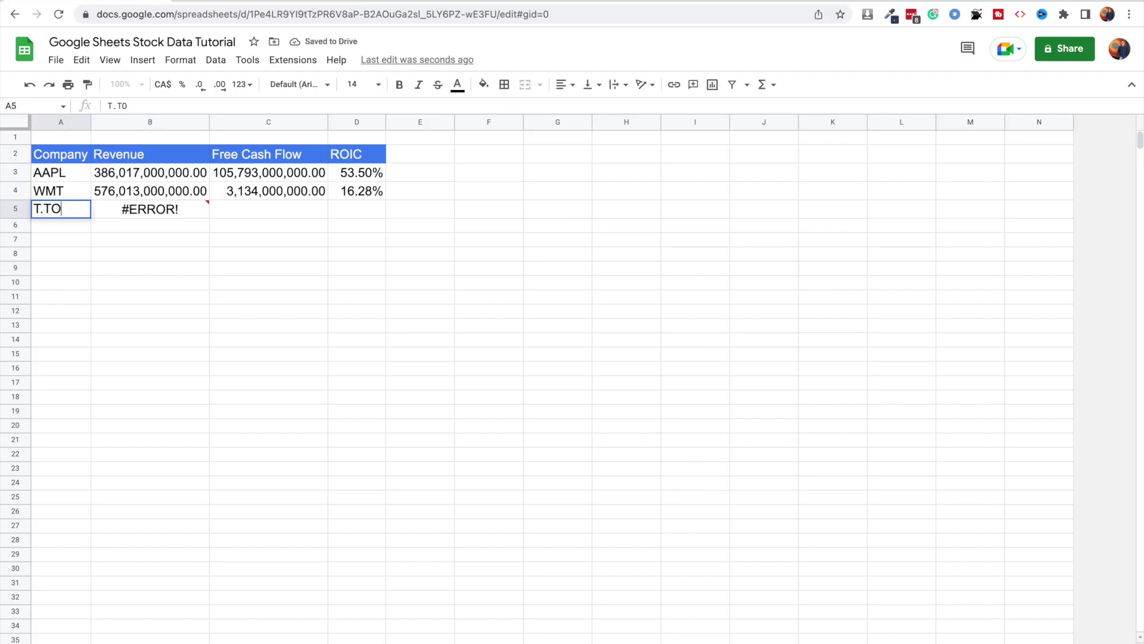
pyautogui.press('Return')
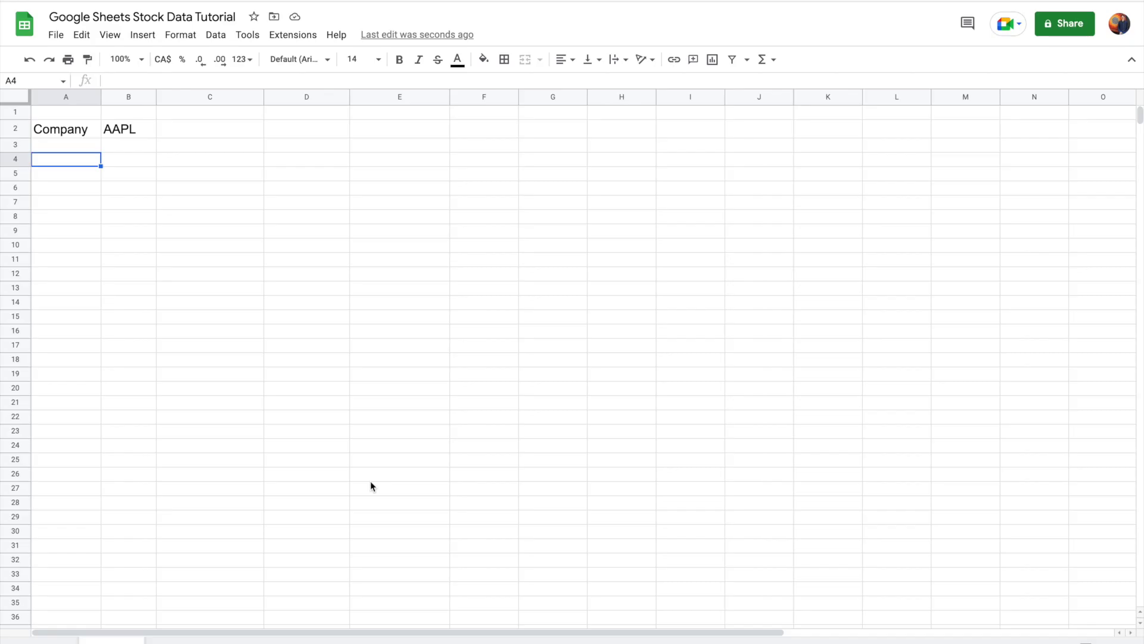
# Step: Enter =WISE(B2, "dividend yield", "ttm") in A4 to retrieve the trailing-twelve-month dividend yield for the company ticker
pyautogui.write('=wise')
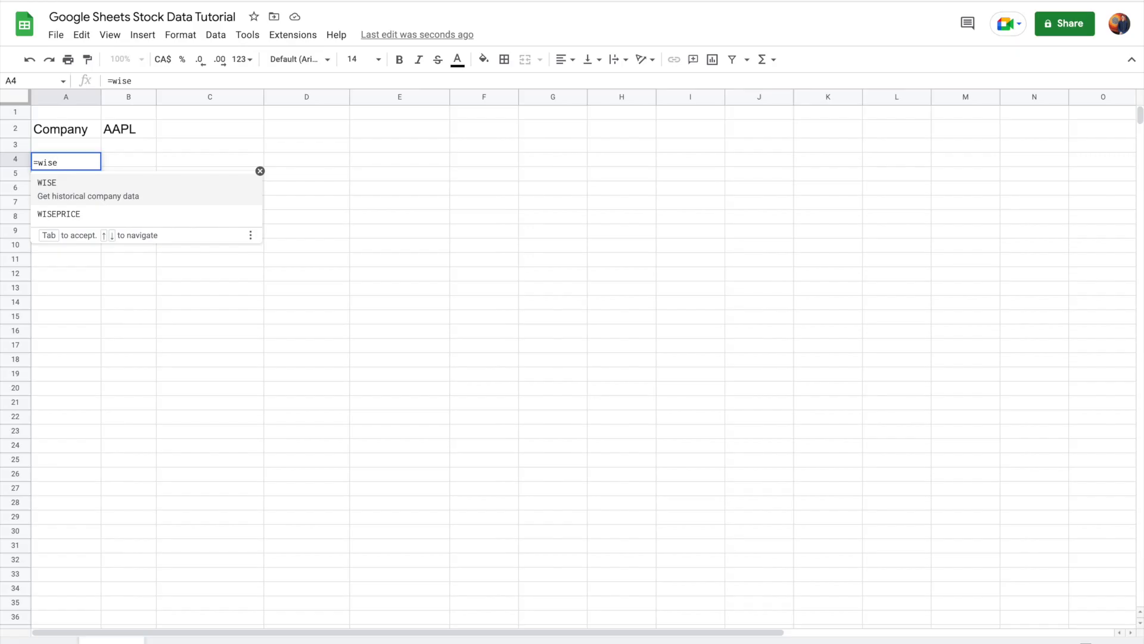
pyautogui.press('Tab')
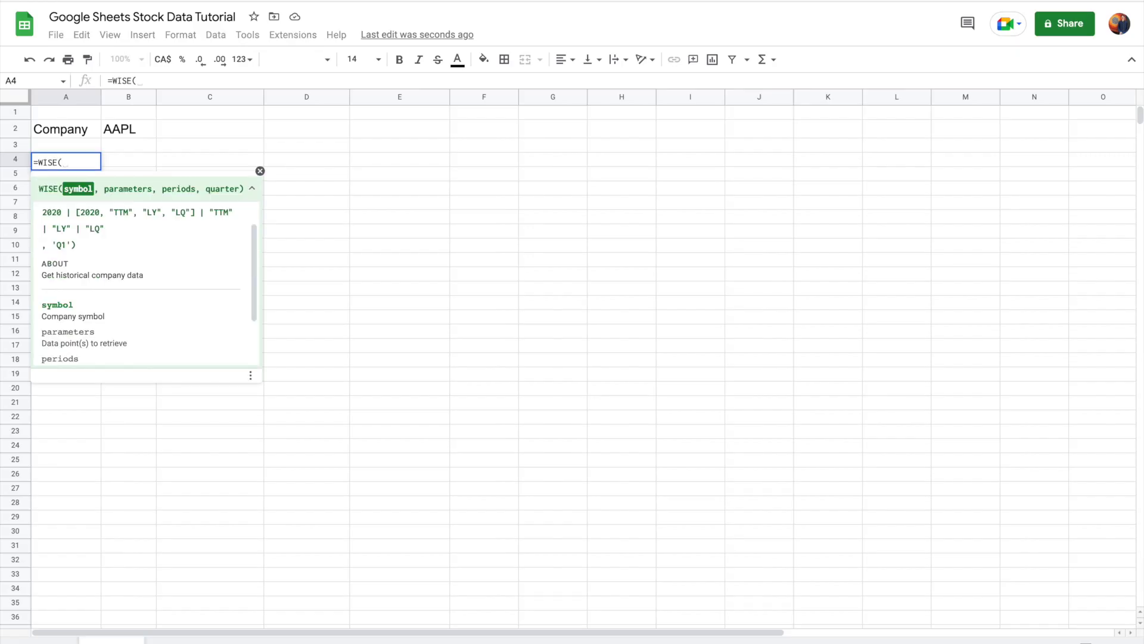
pyautogui.click(129, 134)
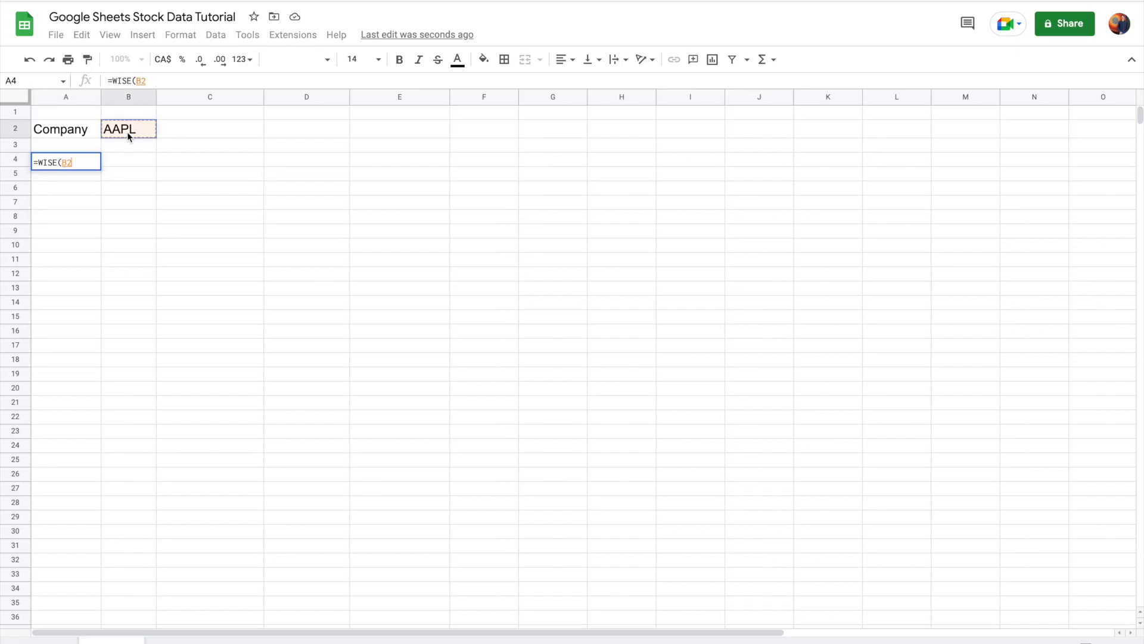
pyautogui.write(', "d')
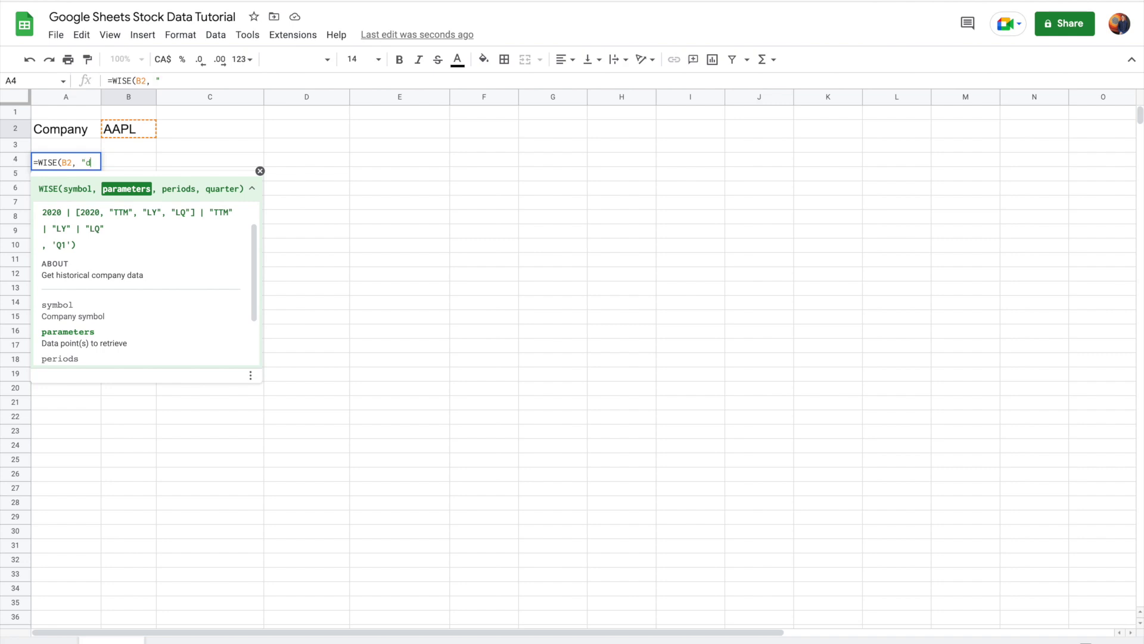
pyautogui.write('ividend ')
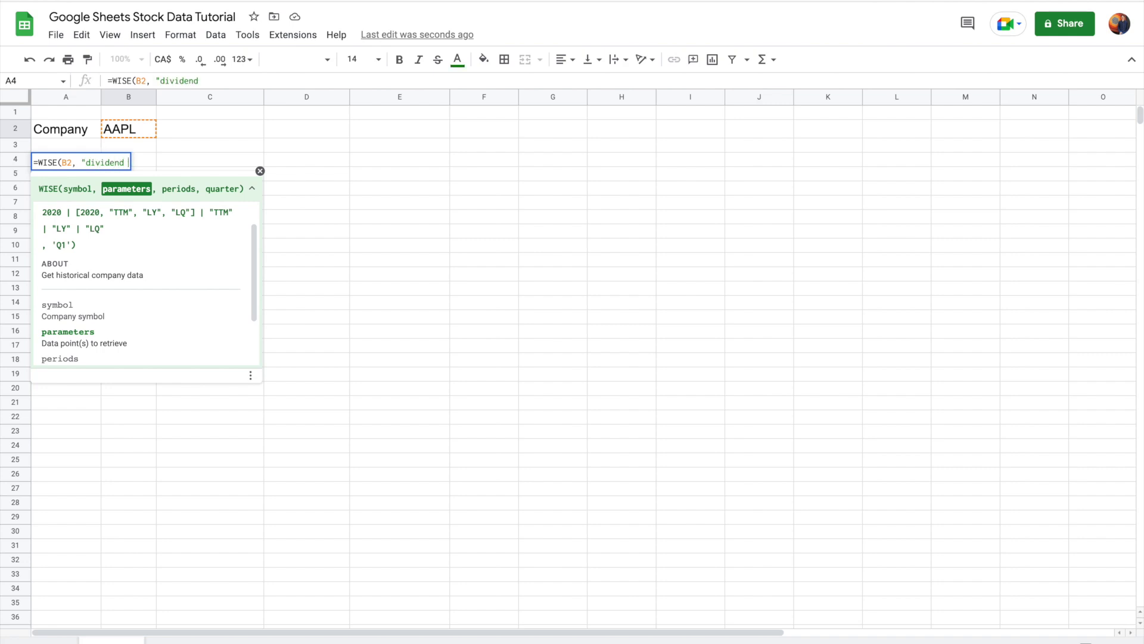
pyautogui.write('yield ", "ttm')
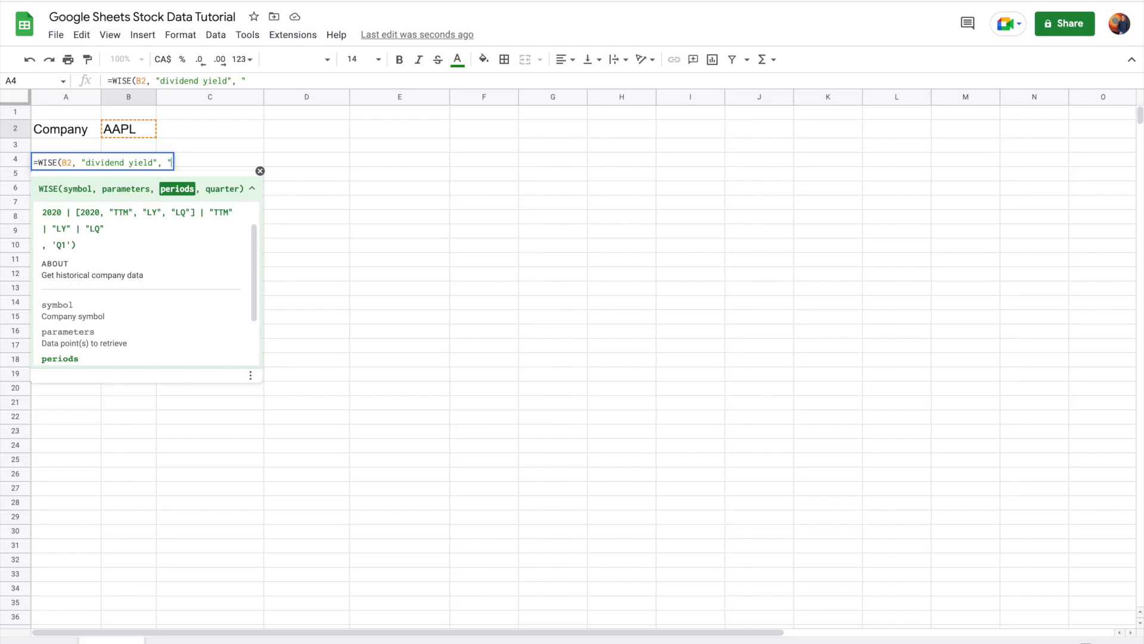
pyautogui.write('")')
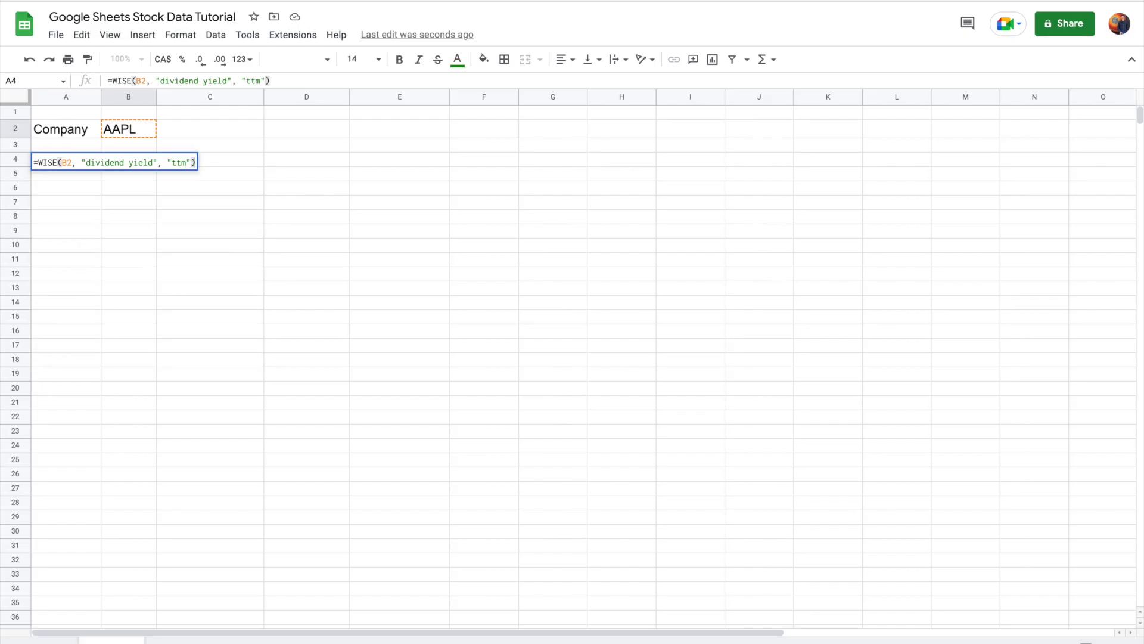
pyautogui.press('Return')
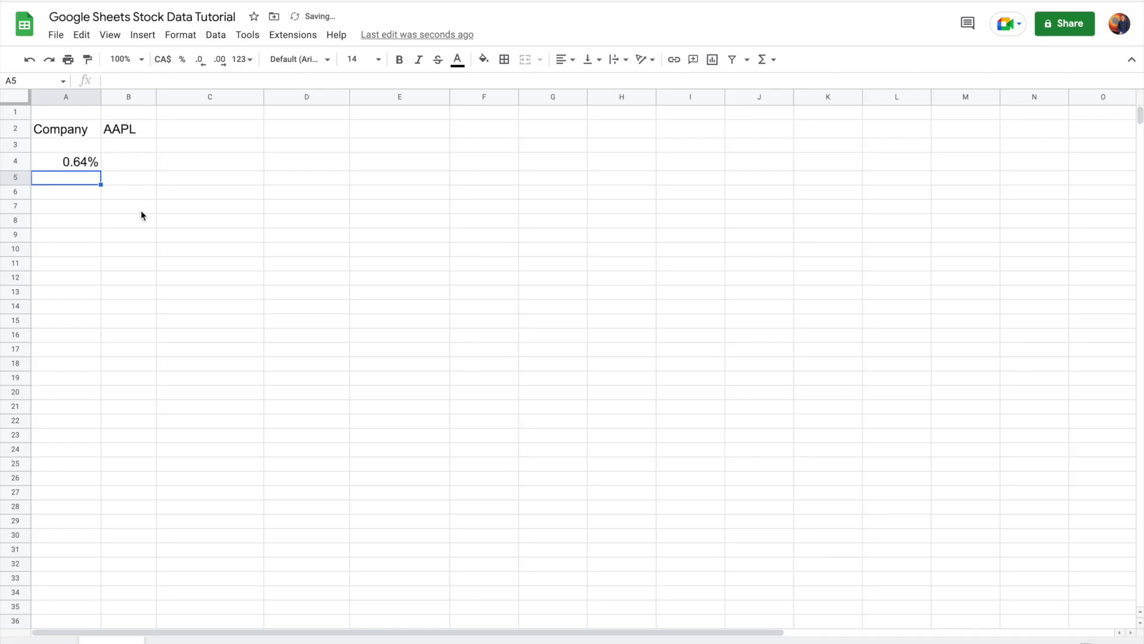
pyautogui.click(57, 162)
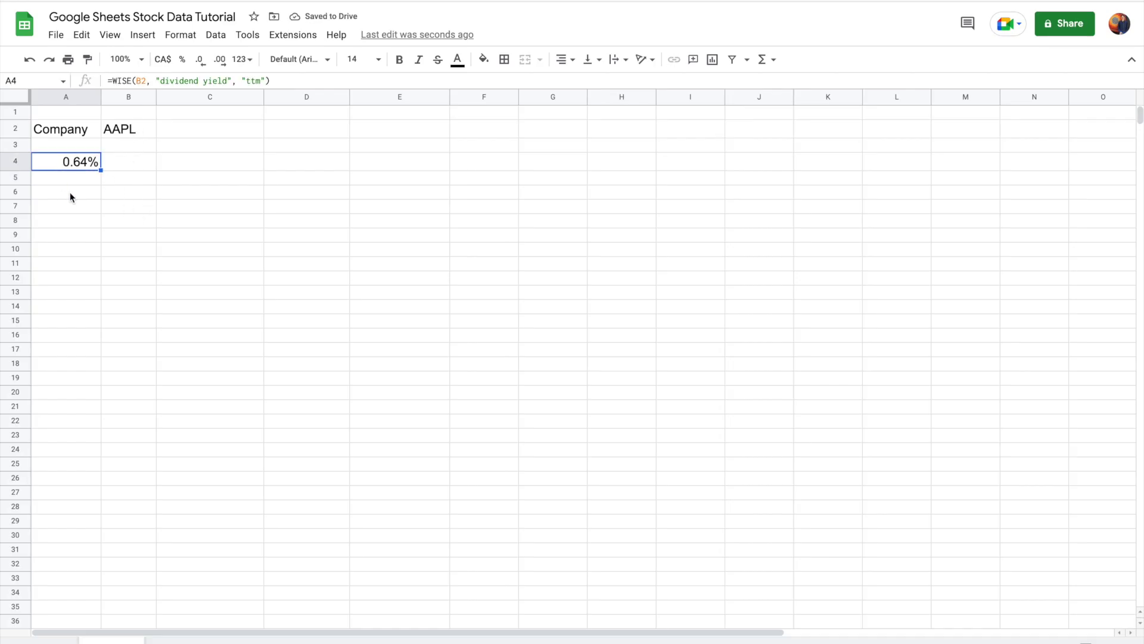
# Step: Enter =WISEPRICE(B2, "dividend") in A6 to pull the dividend payment history for the company ticker
pyautogui.click(73, 195)
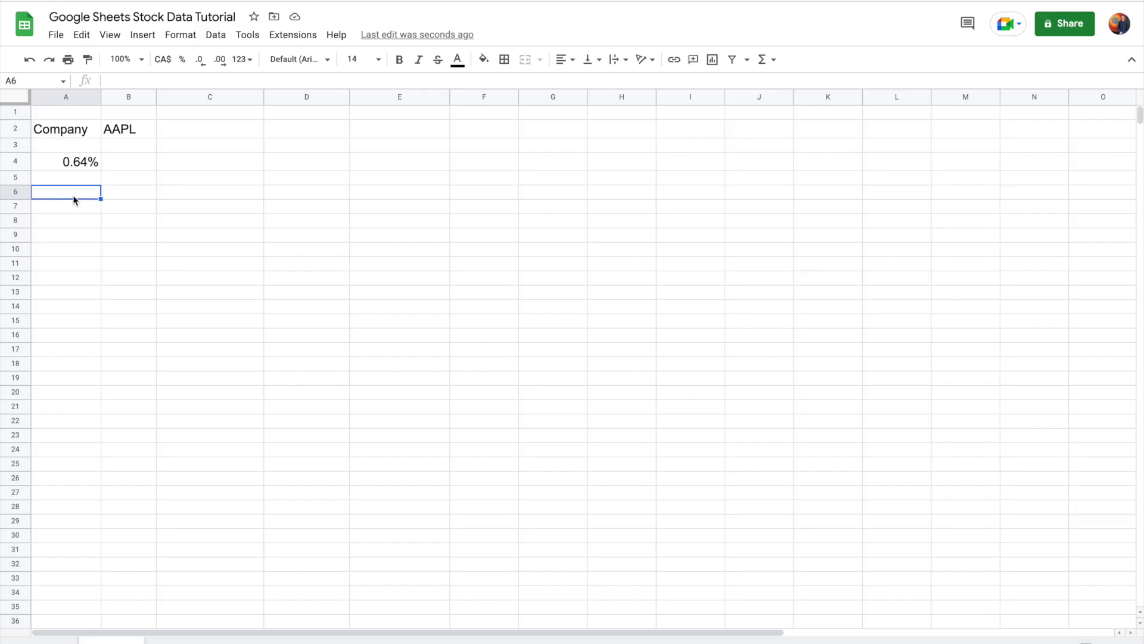
pyautogui.write('=wise')
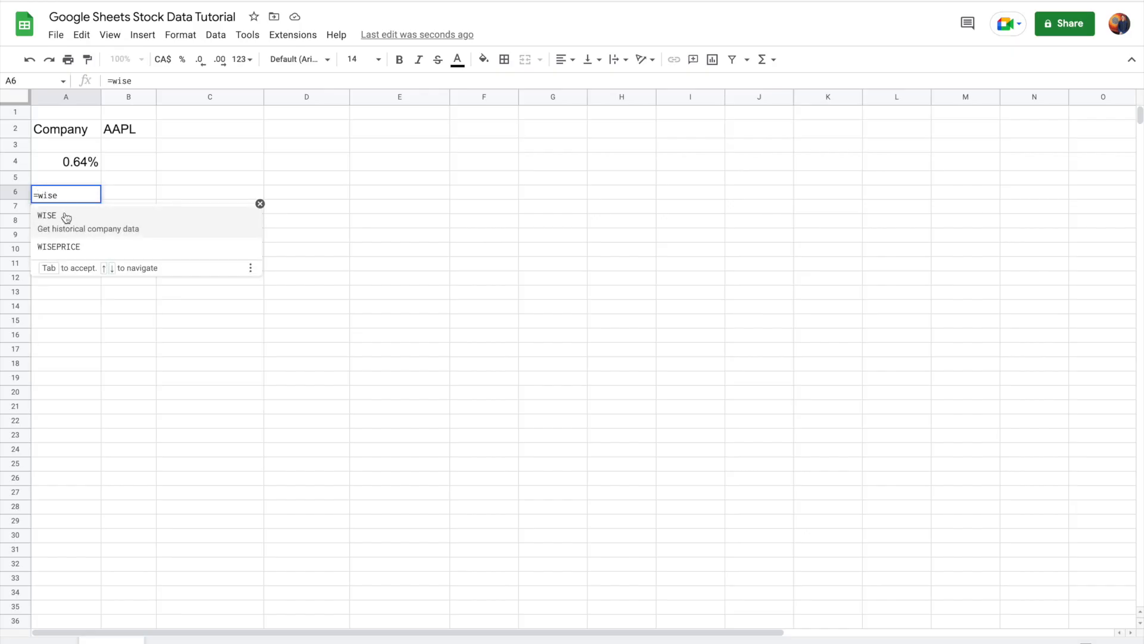
pyautogui.click(76, 246)
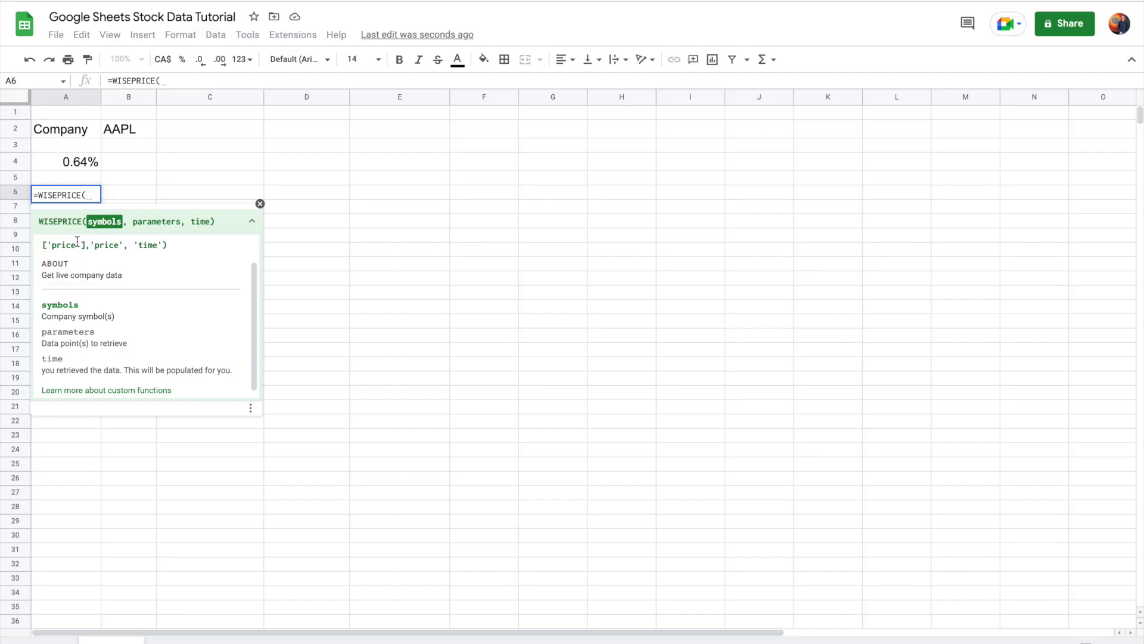
pyautogui.click(135, 130)
pyautogui.write(', ')
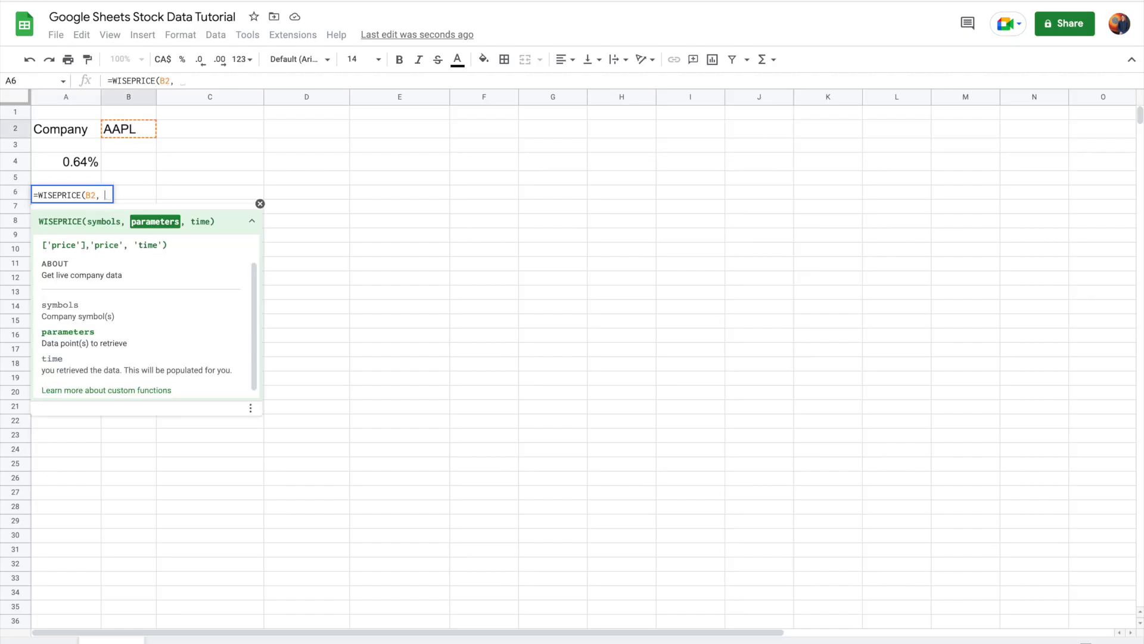
pyautogui.write('"dividend')
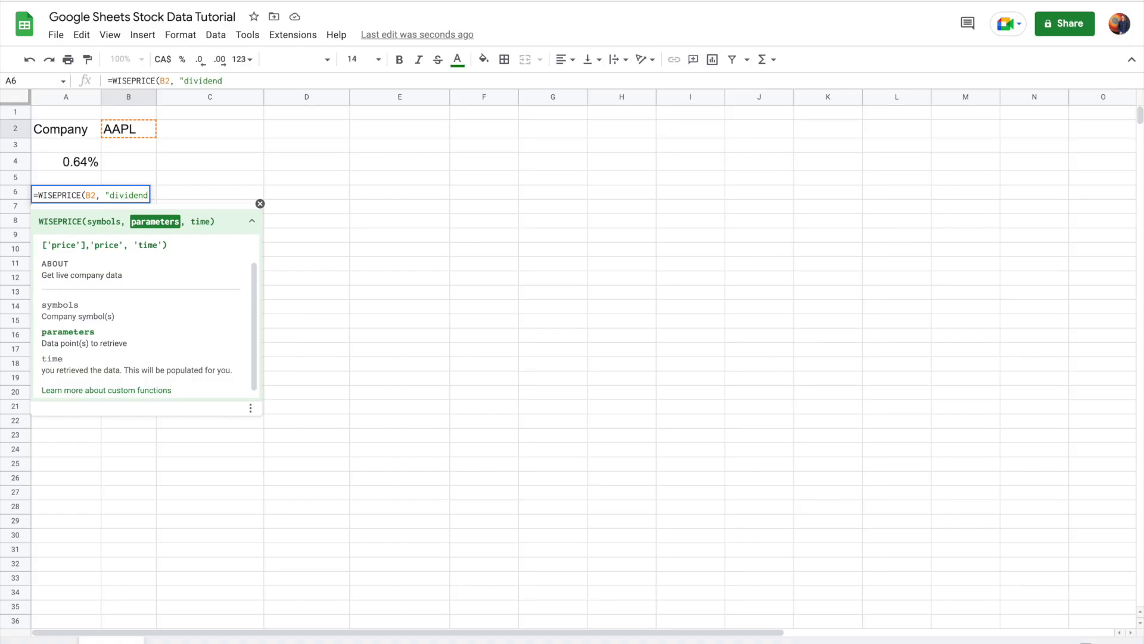
pyautogui.write('")')
pyautogui.press('Return')
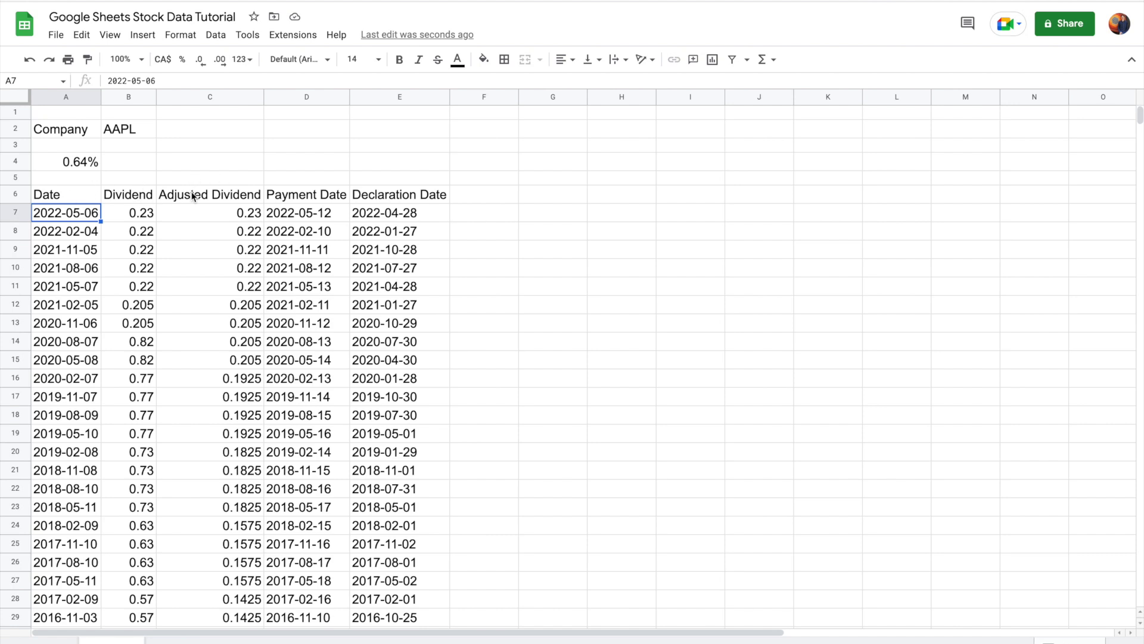
pyautogui.click(384, 198)
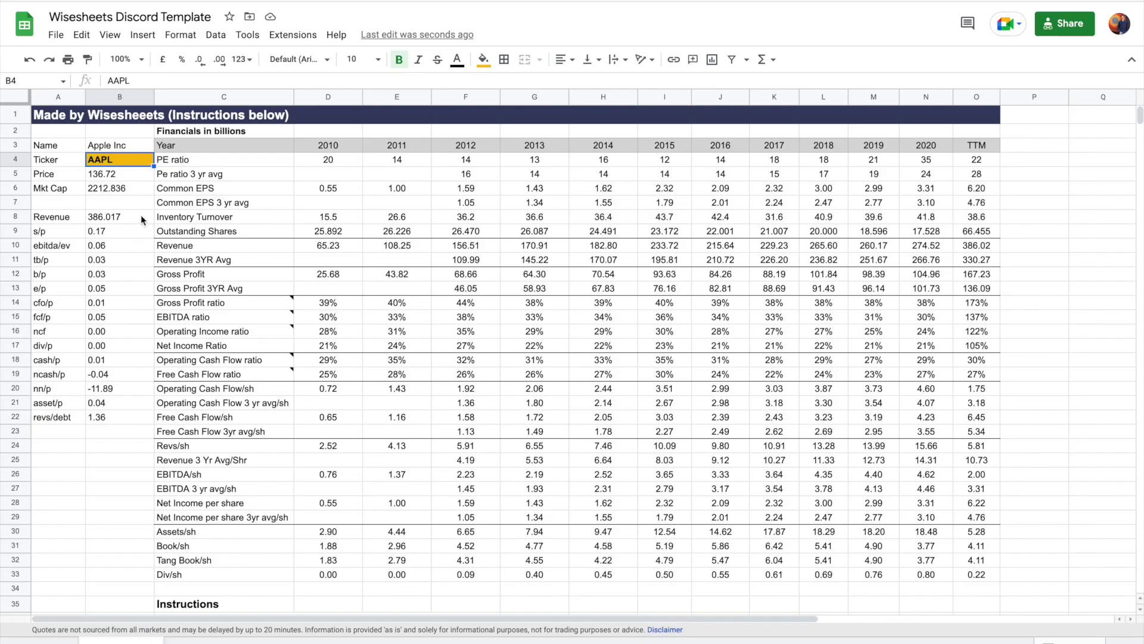
# Step: In the Wisesheets Discord Template, inspect the formulas behind price, market cap, PE ratio and the per-share metrics, plus the ticker cell
pyautogui.click(113, 172)
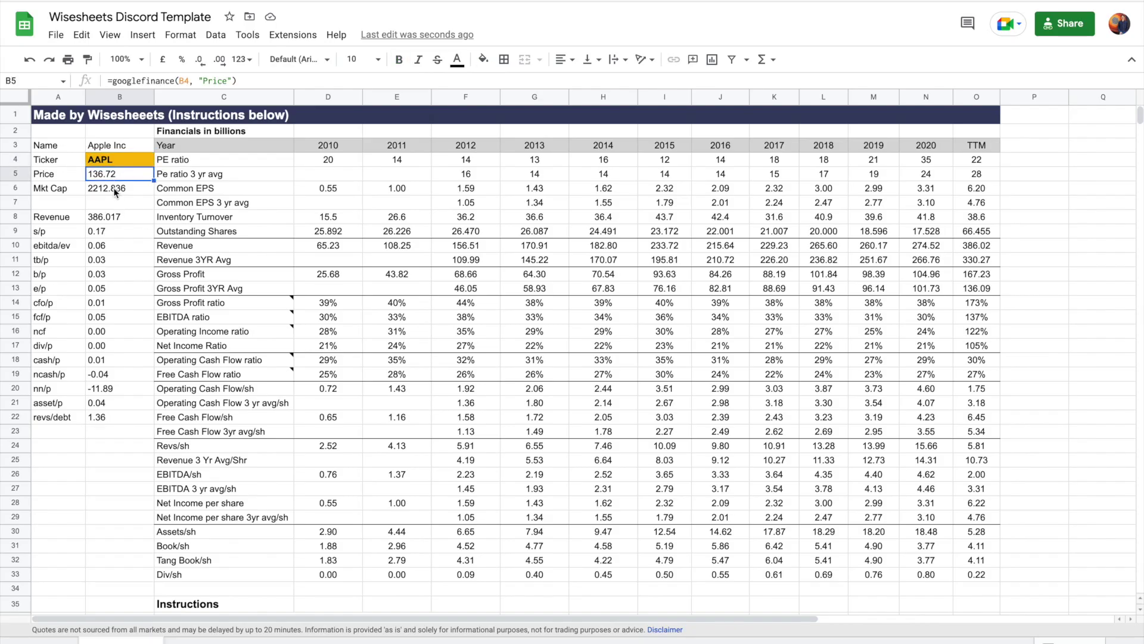
pyautogui.click(115, 191)
pyautogui.click(327, 163)
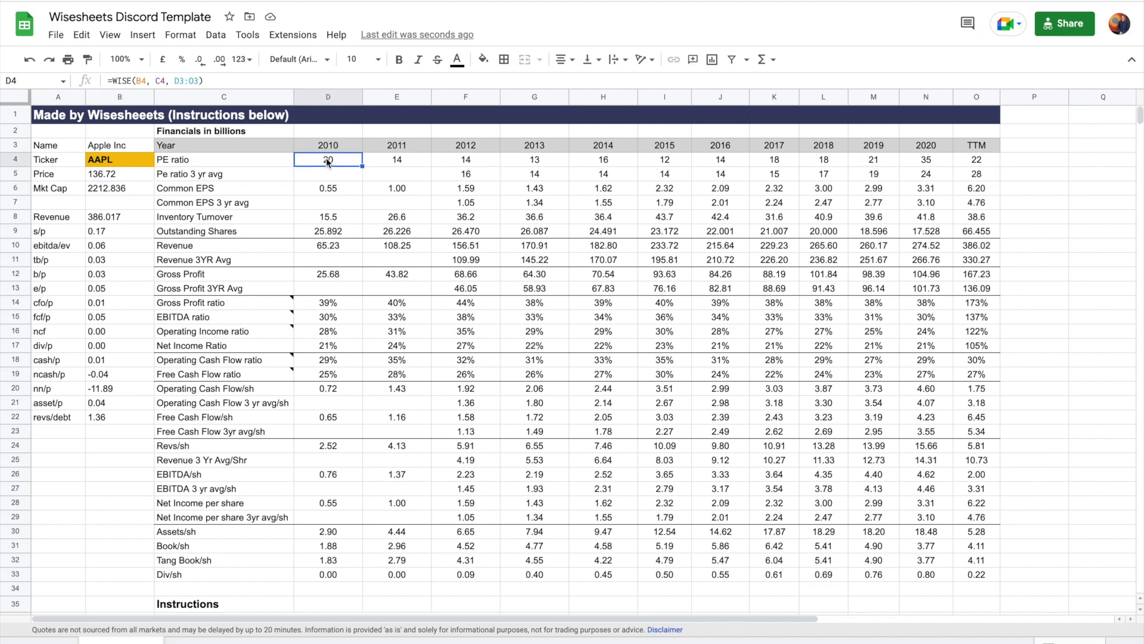
pyautogui.click(326, 391)
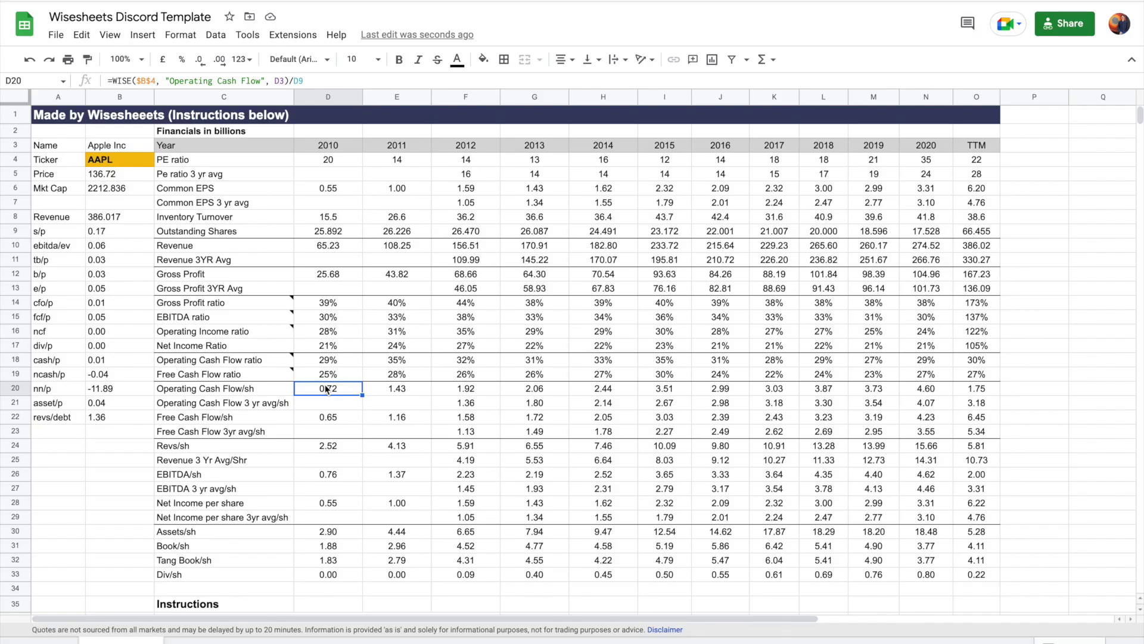
pyautogui.click(332, 448)
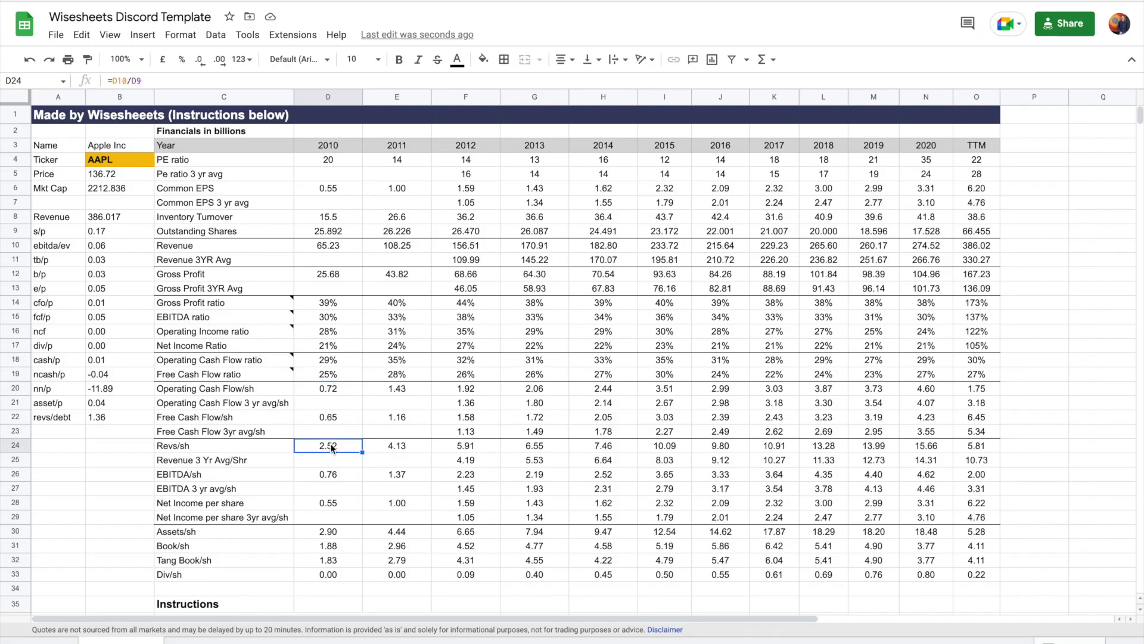
pyautogui.click(332, 478)
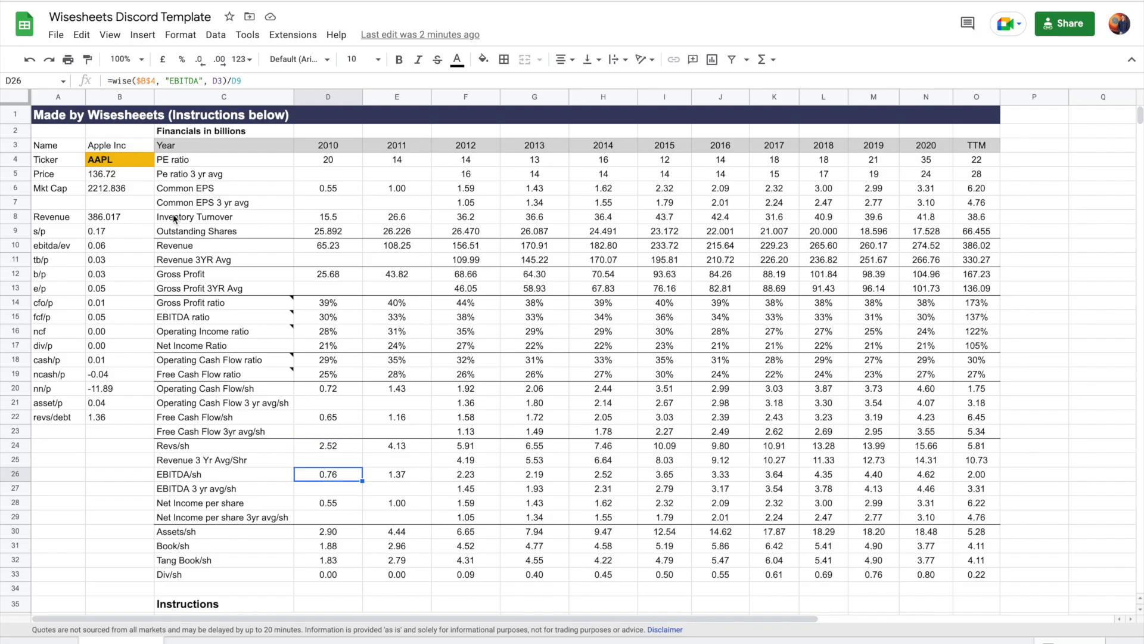
pyautogui.click(121, 162)
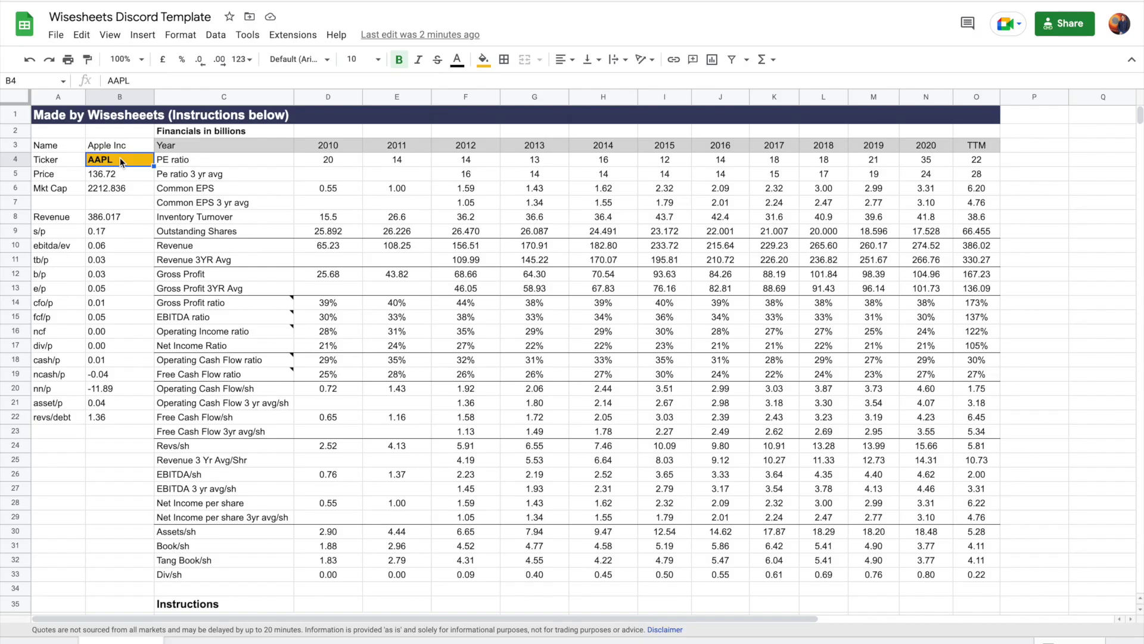